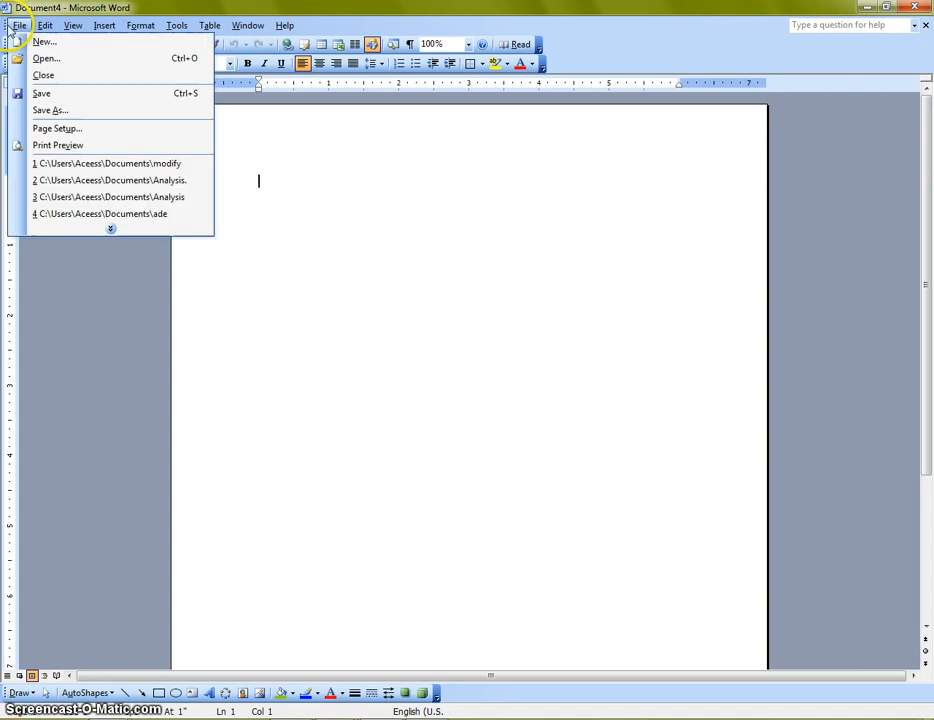
Step: Show the New Document task pane and bring up the Templates dialog from 'On my computer...'
{"action": "left_click", "coordinate": [17, 25]}
{"action": "left_click", "coordinate": [17, 25]}
{"action": "left_click", "coordinate": [42, 41]}
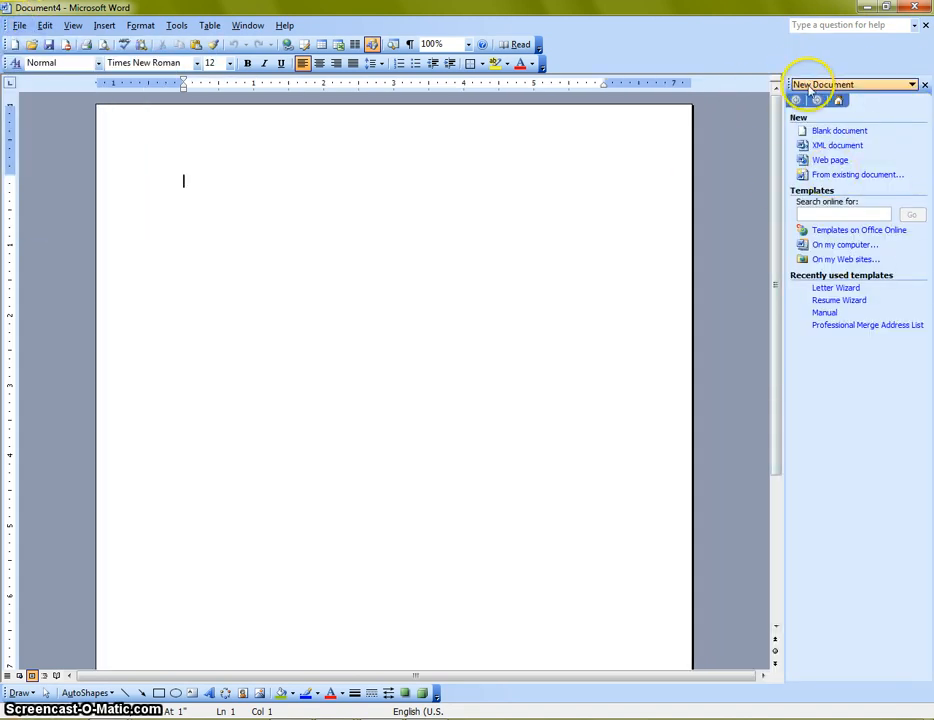
{"action": "left_click", "coordinate": [912, 84]}
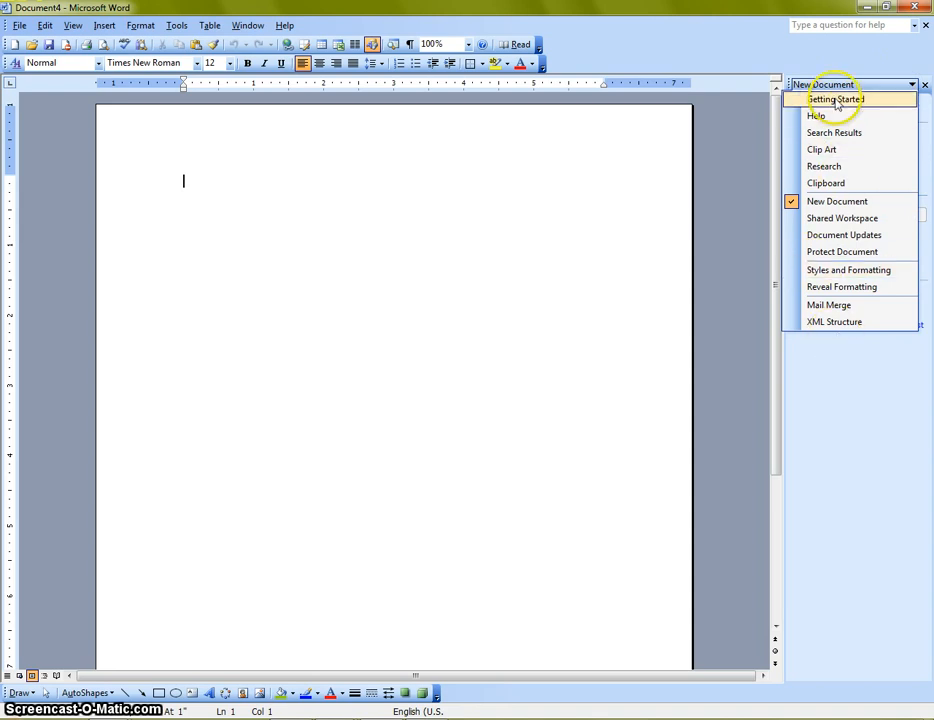
{"action": "left_click", "coordinate": [825, 30]}
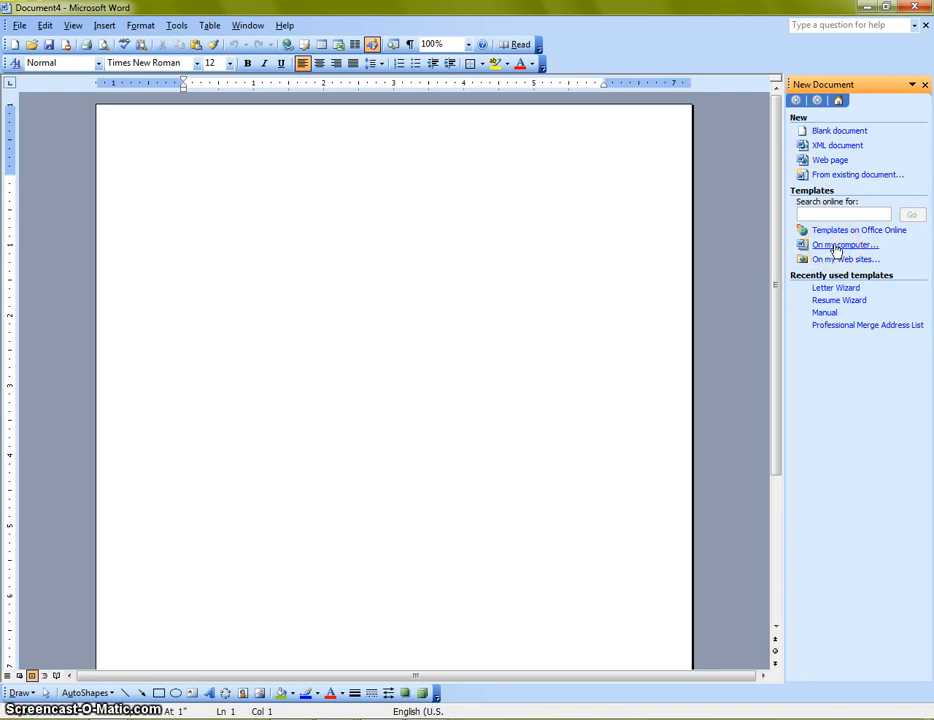
{"action": "left_click", "coordinate": [836, 247]}
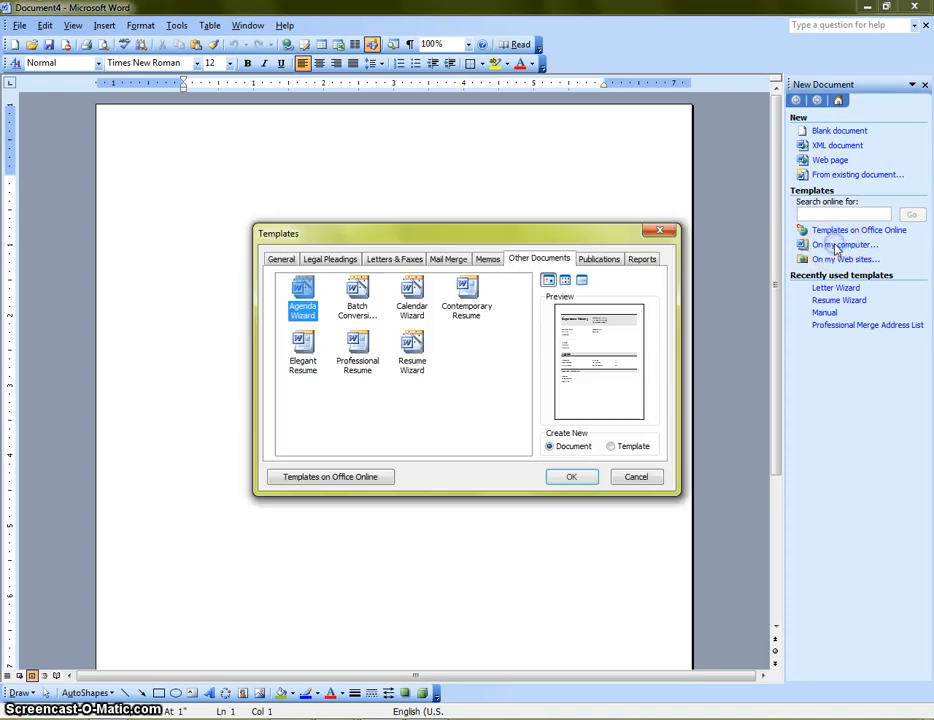
Step: Preview the General templates (Blank Document, Web Page, XML Document) and the Pleading Wizard
{"action": "left_click", "coordinate": [280, 259]}
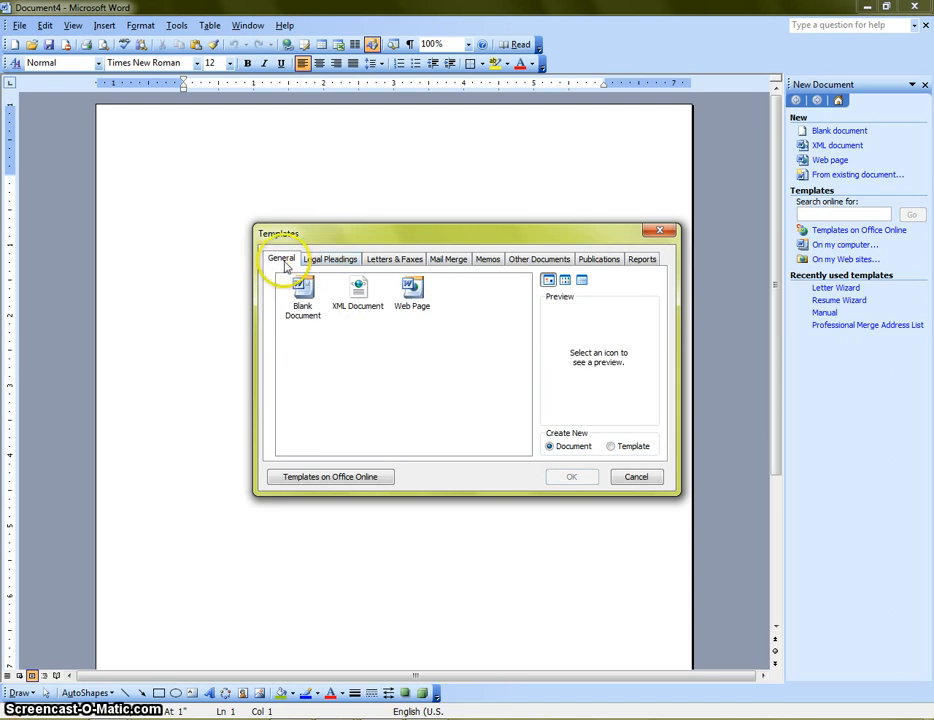
{"action": "left_click", "coordinate": [303, 295]}
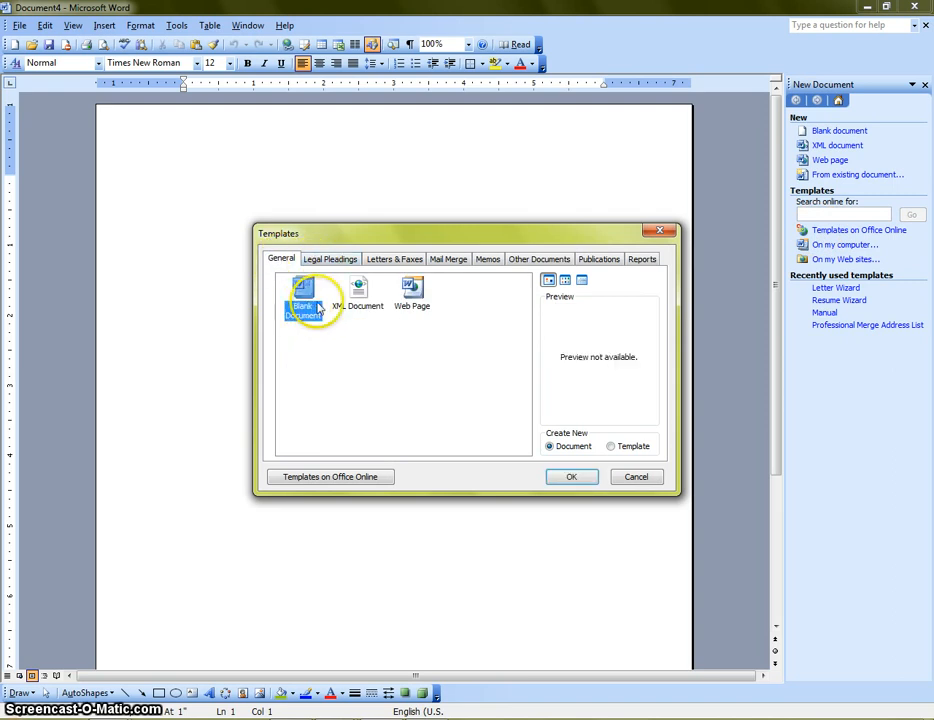
{"action": "left_click", "coordinate": [418, 295]}
{"action": "left_click", "coordinate": [370, 292]}
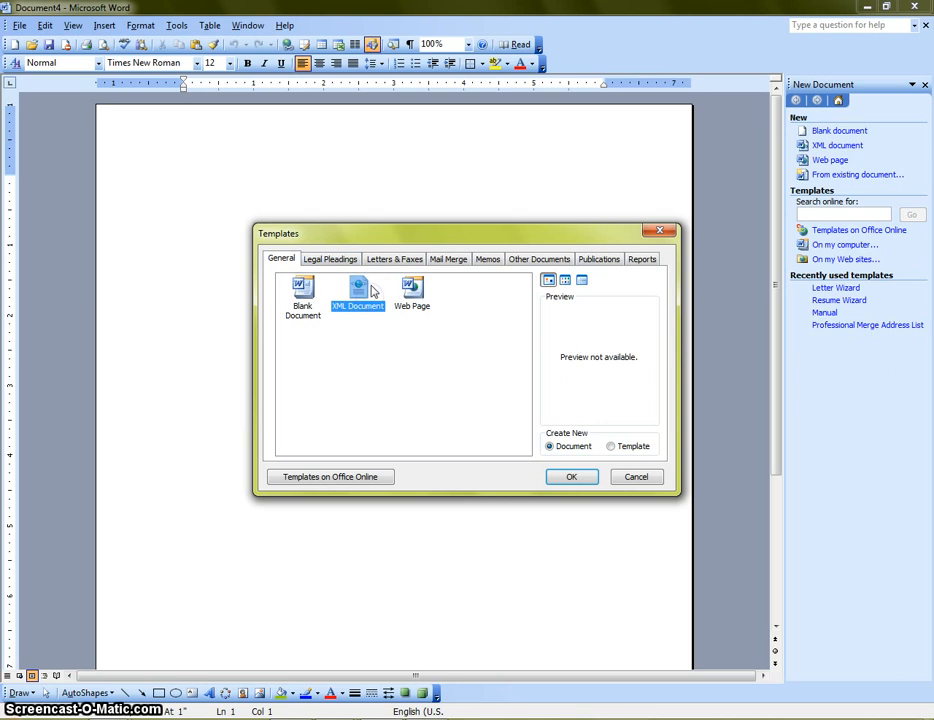
{"action": "left_click", "coordinate": [333, 263]}
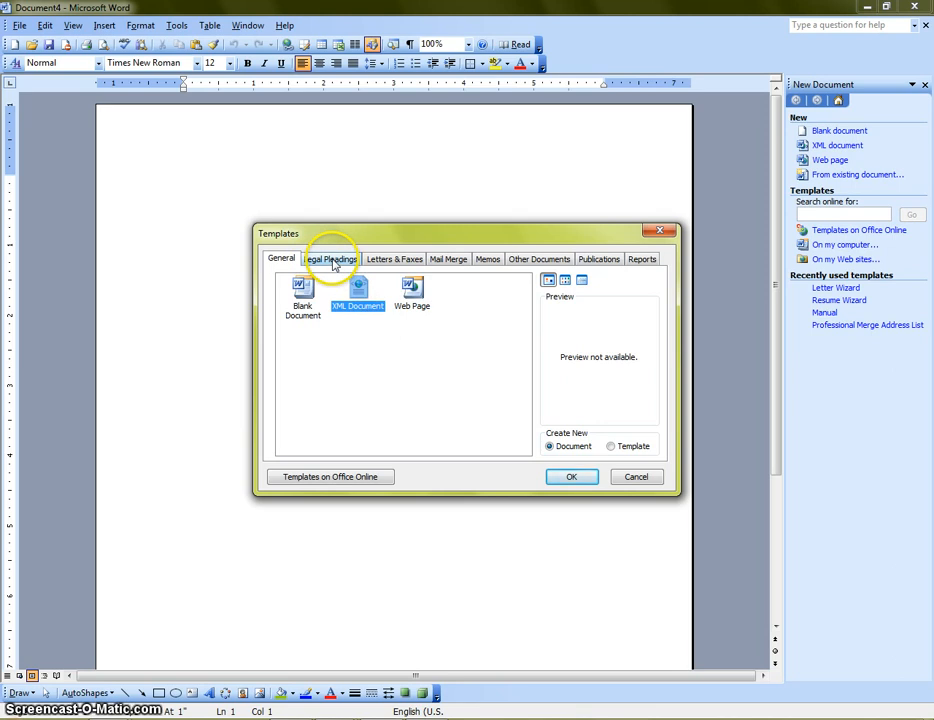
{"action": "left_click", "coordinate": [304, 296]}
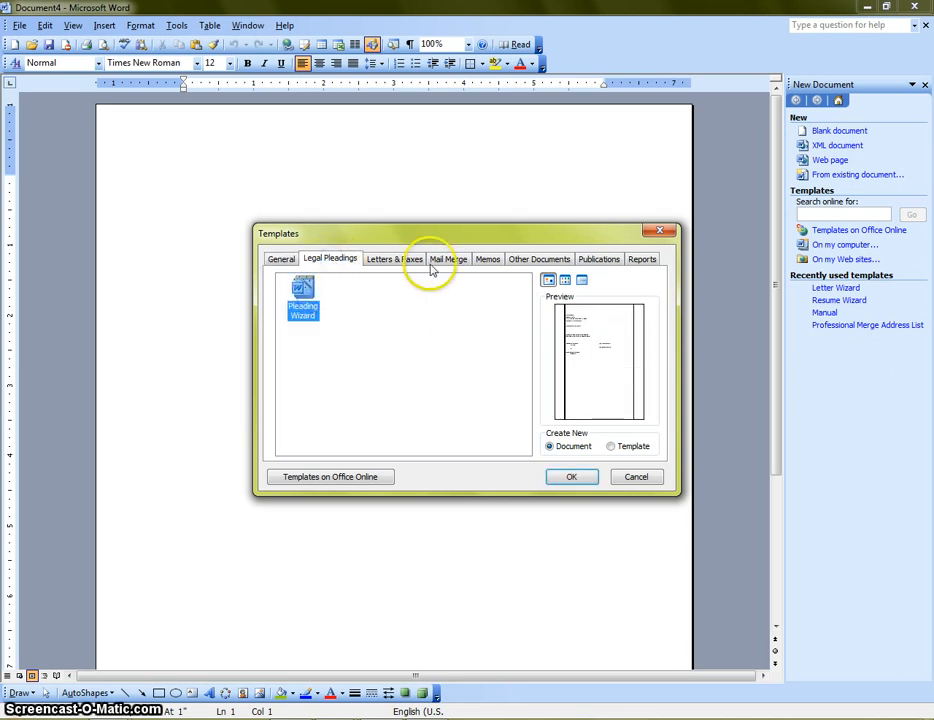
Step: Preview the Letters & Faxes templates, Business Fax through Mailing Label Wizard, ending on Mail Merge
{"action": "left_click", "coordinate": [398, 262]}
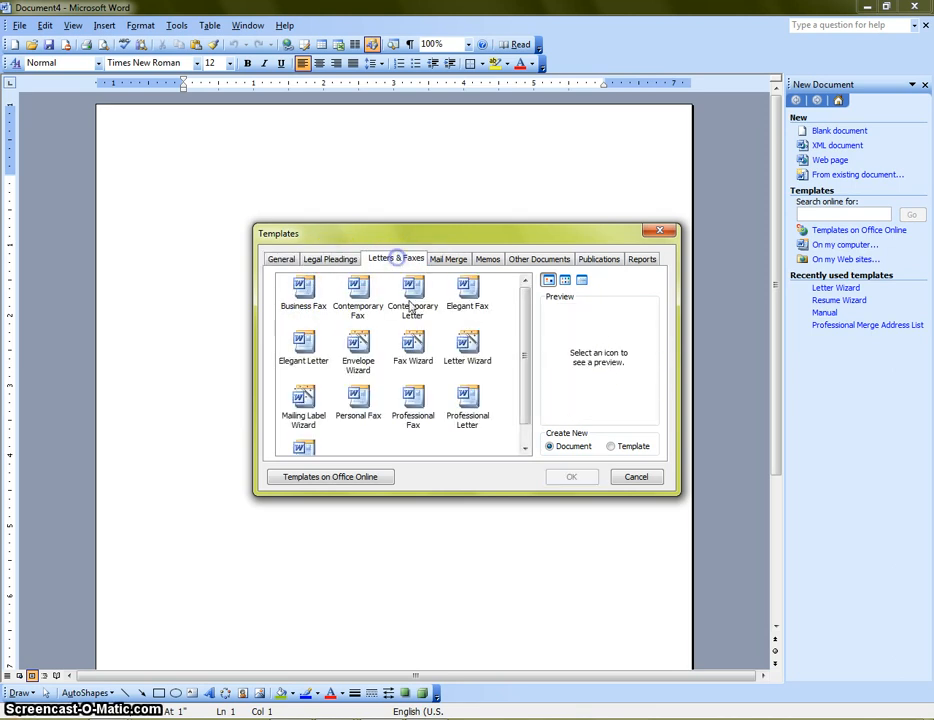
{"action": "left_click", "coordinate": [304, 296]}
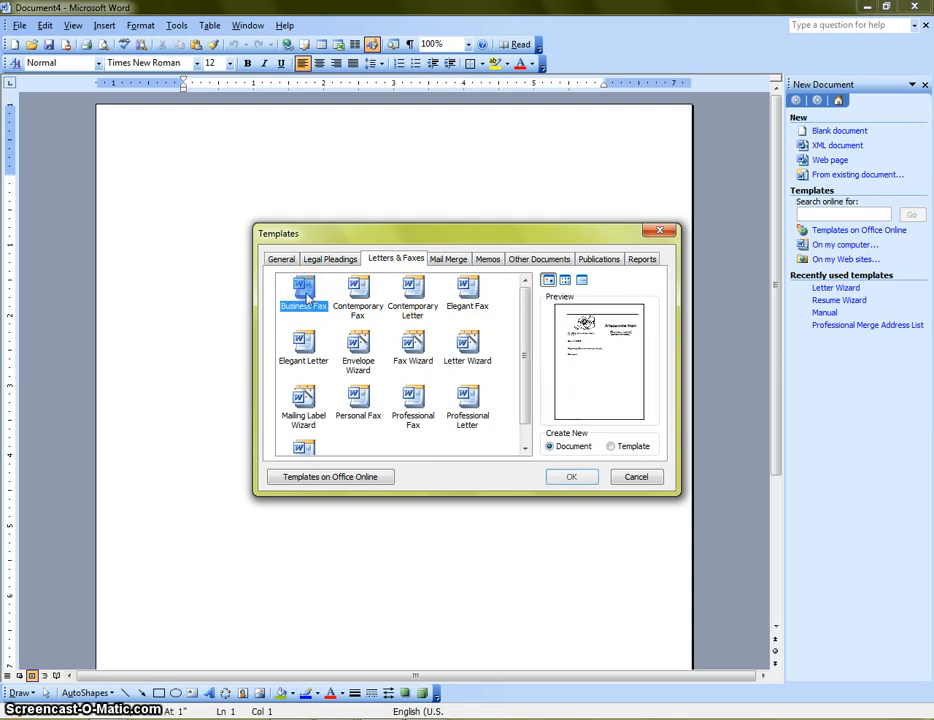
{"action": "left_click", "coordinate": [362, 294]}
{"action": "left_click", "coordinate": [411, 292]}
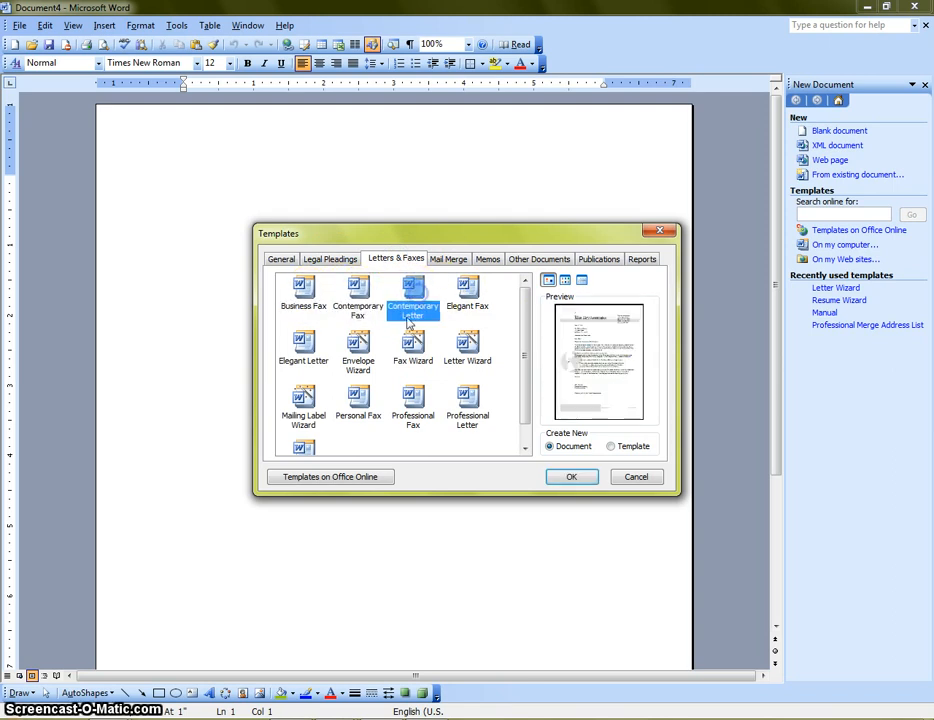
{"action": "left_click", "coordinate": [470, 292]}
{"action": "left_click", "coordinate": [303, 345]}
{"action": "left_click", "coordinate": [360, 345]}
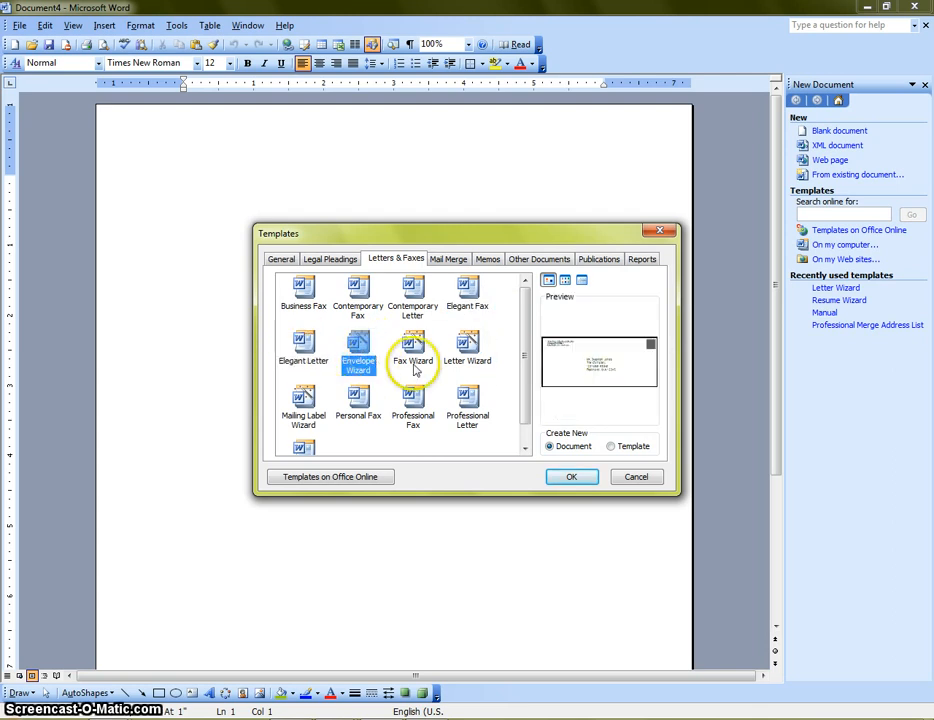
{"action": "left_click", "coordinate": [470, 350]}
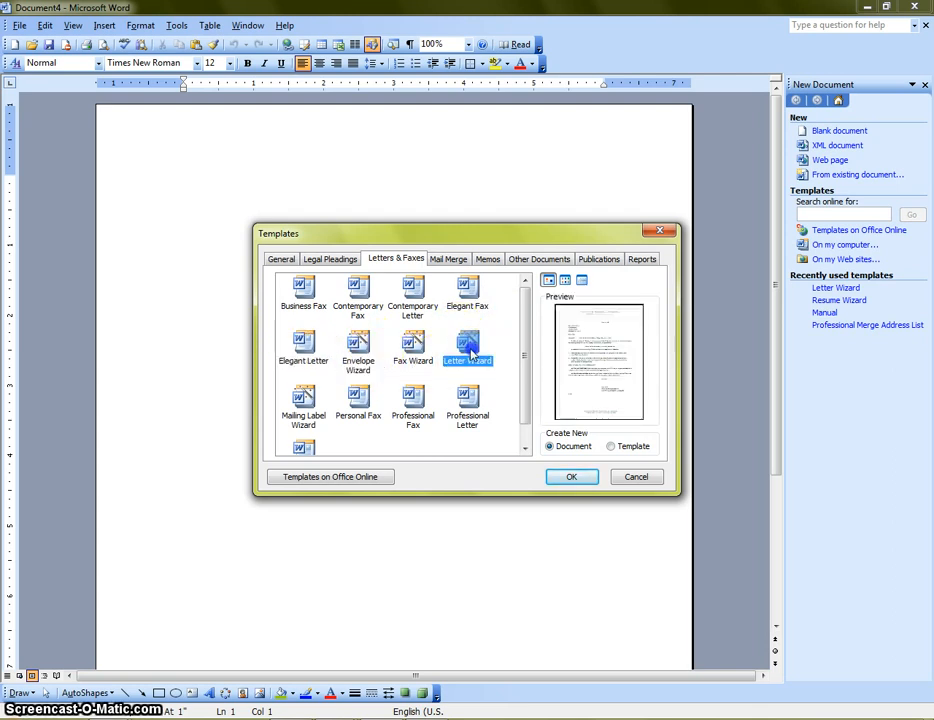
{"action": "left_click", "coordinate": [297, 406]}
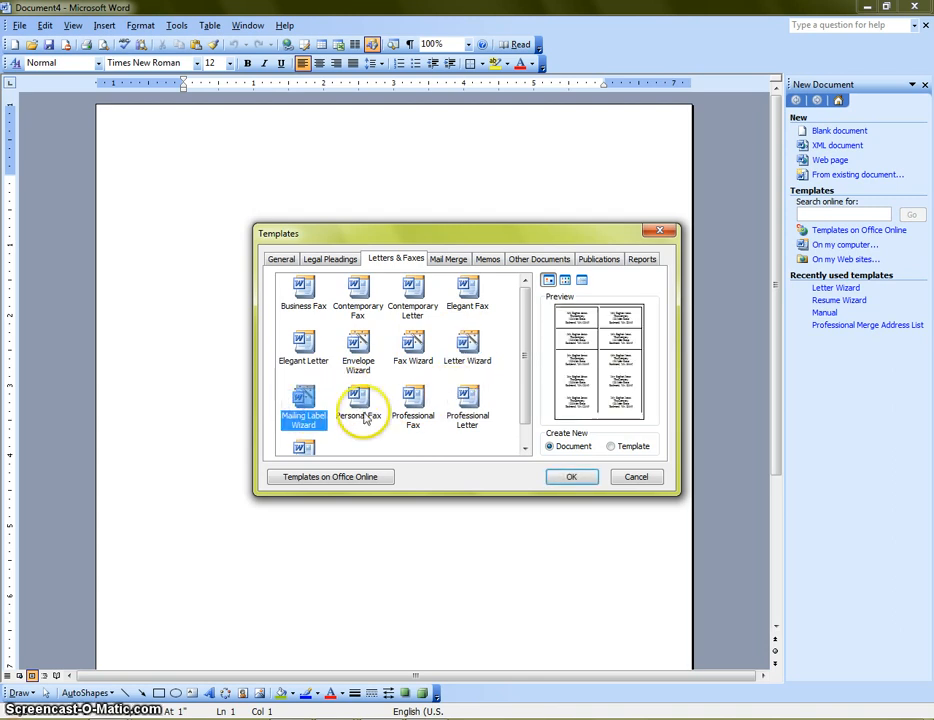
{"action": "scroll", "coordinate": [320, 440], "scroll_direction": "down", "scroll_amount": 1}
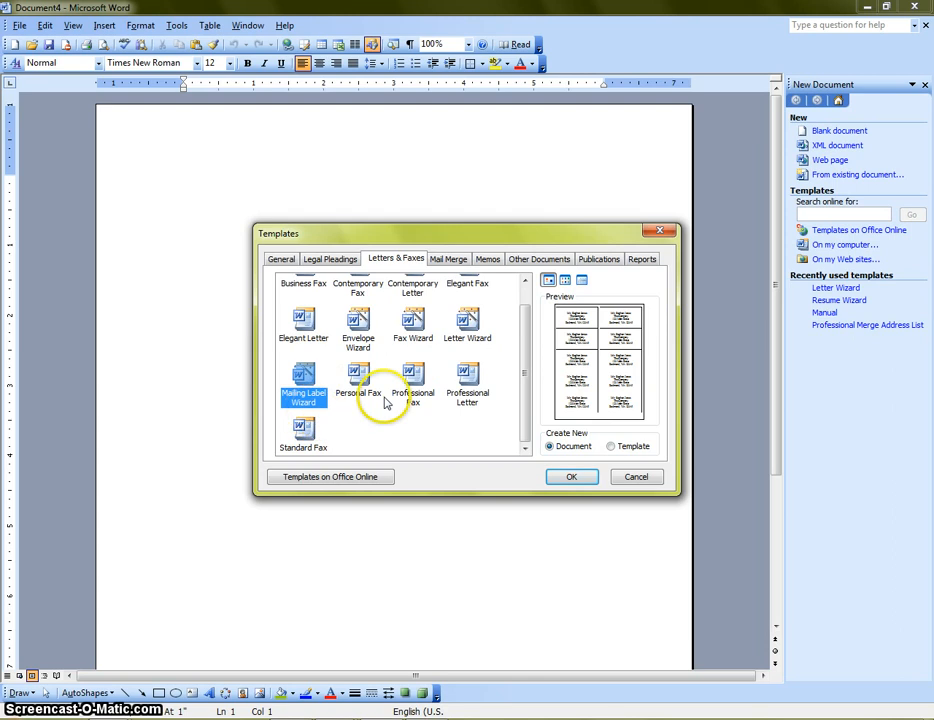
{"action": "left_click", "coordinate": [447, 260]}
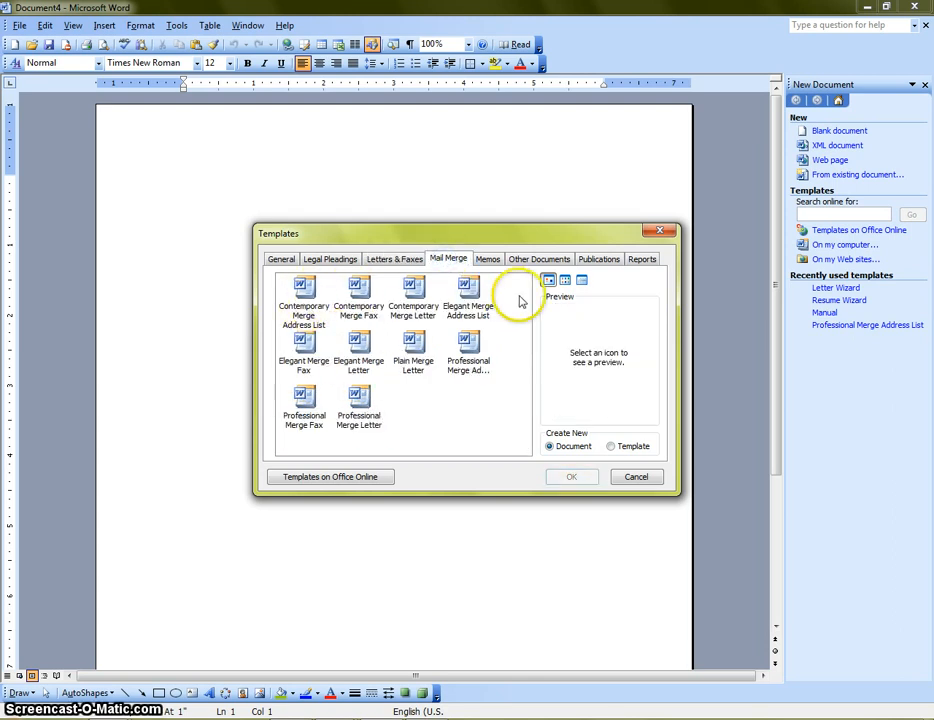
Step: Preview the Plain, Elegant and Professional merge letters, merge address list and merge fax
{"action": "left_click", "coordinate": [420, 349]}
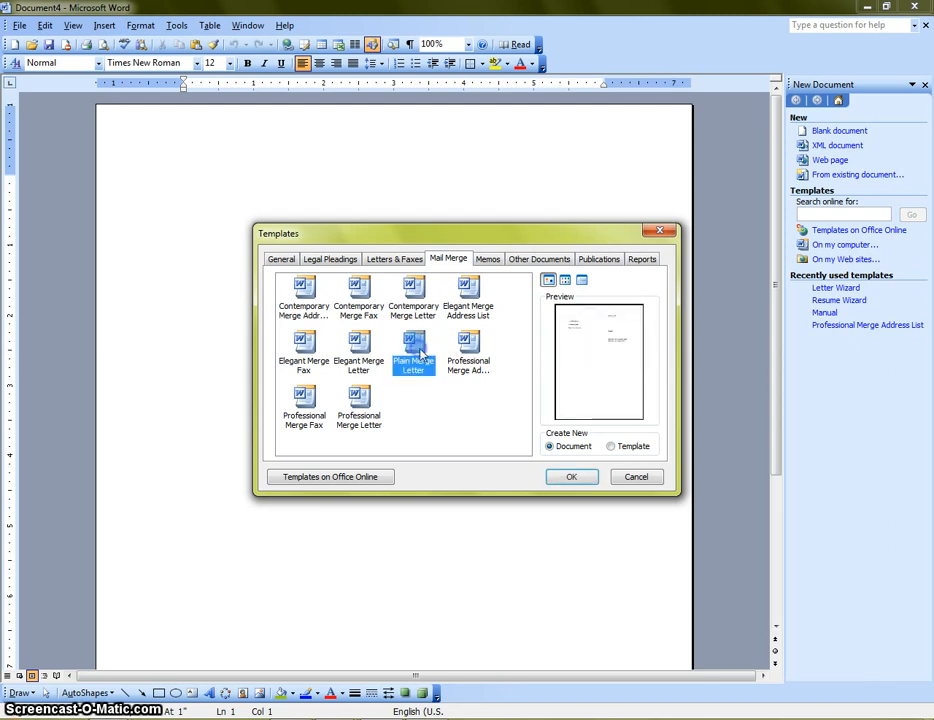
{"action": "left_click", "coordinate": [354, 346]}
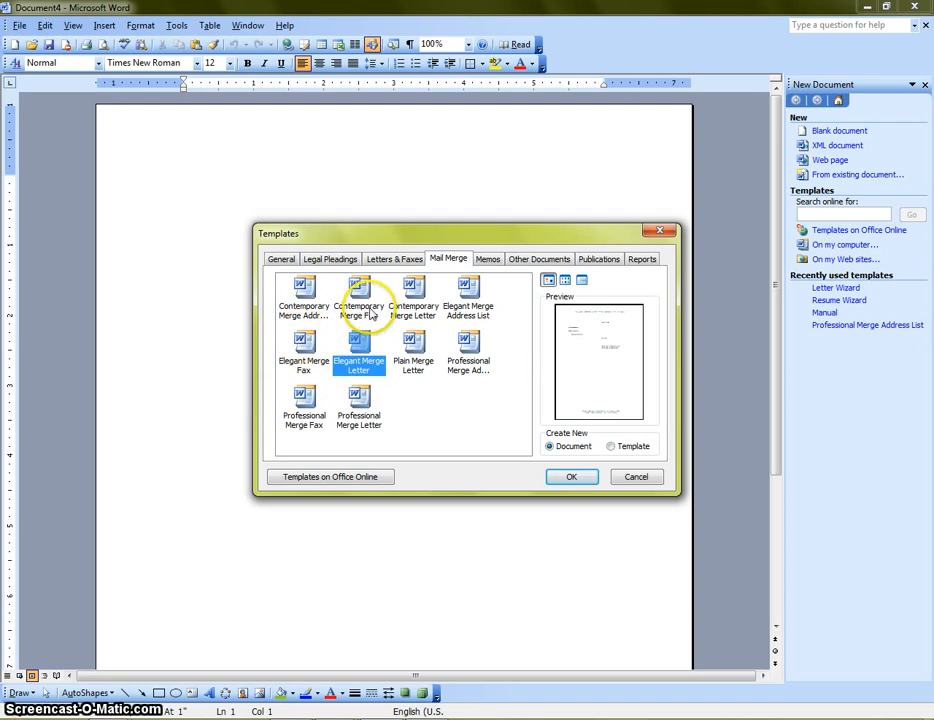
{"action": "left_click", "coordinate": [471, 347]}
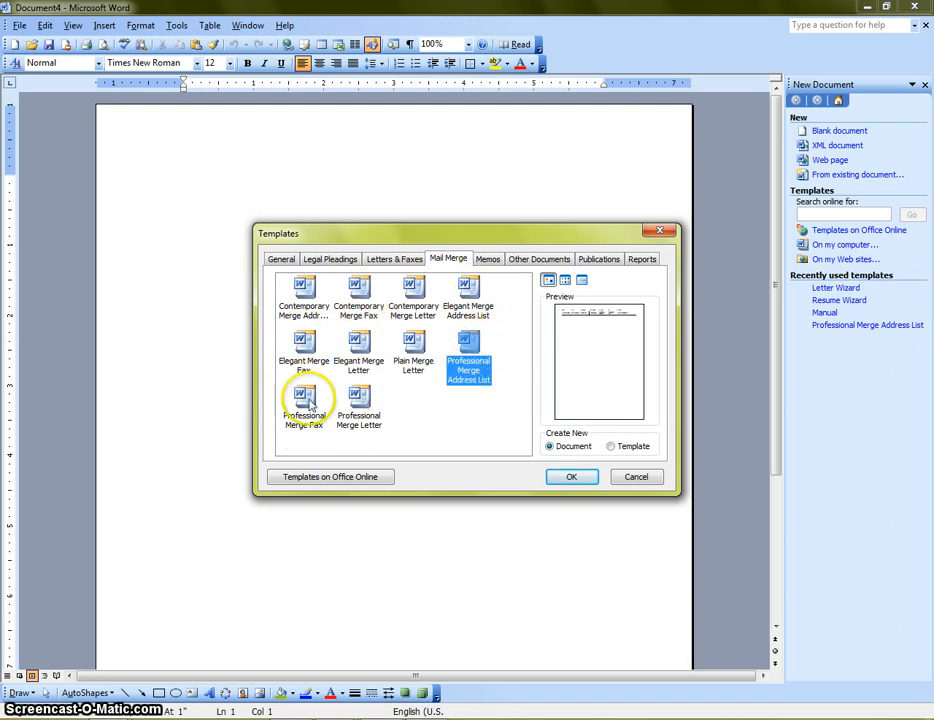
{"action": "left_click", "coordinate": [307, 404]}
{"action": "left_click", "coordinate": [365, 403]}
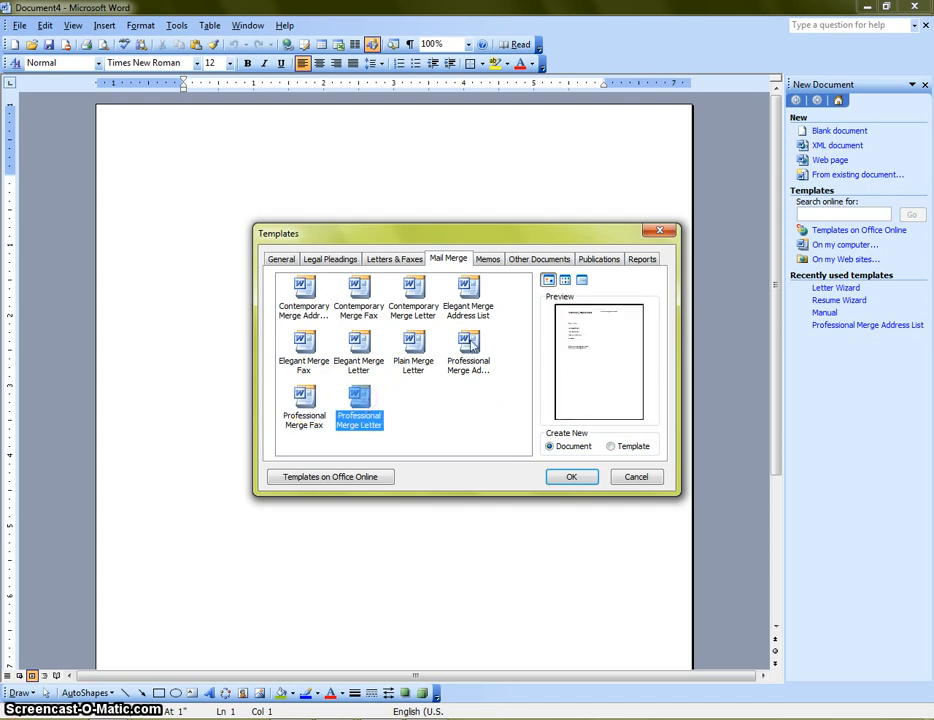
Step: Preview the Contemporary, Elegant and Professional memos and Memo Wizard, then show Other Documents
{"action": "left_click", "coordinate": [488, 259]}
{"action": "left_click", "coordinate": [306, 288]}
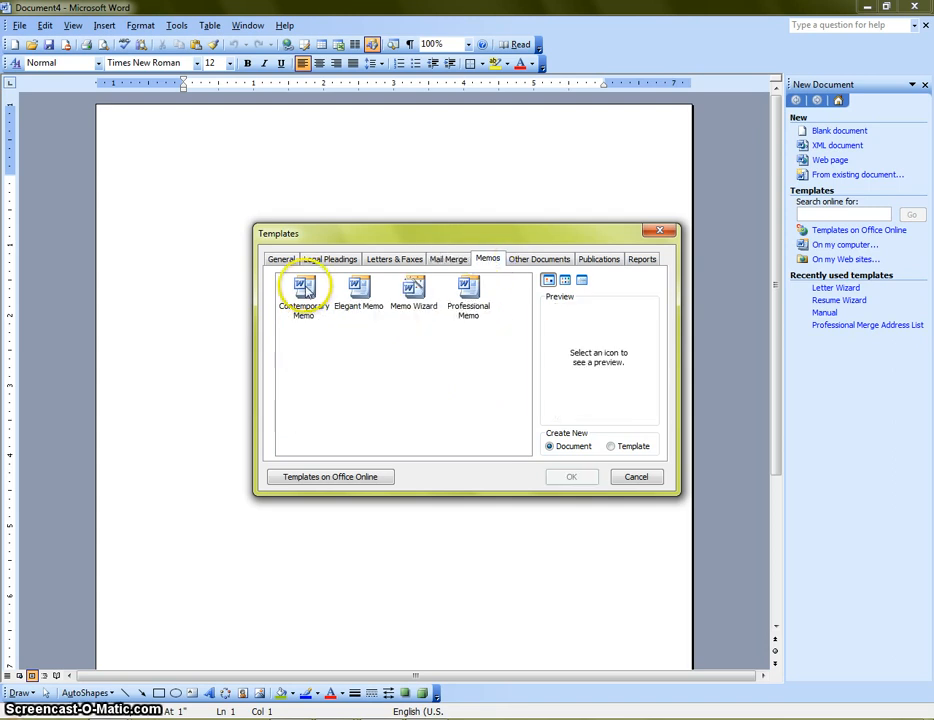
{"action": "left_click", "coordinate": [371, 292]}
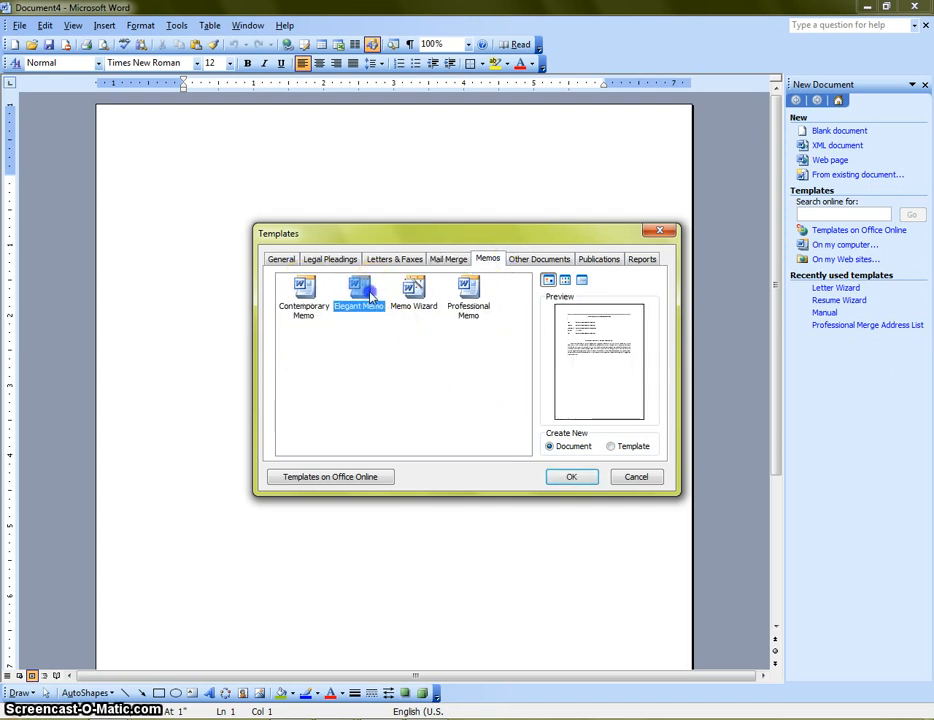
{"action": "left_click", "coordinate": [422, 292]}
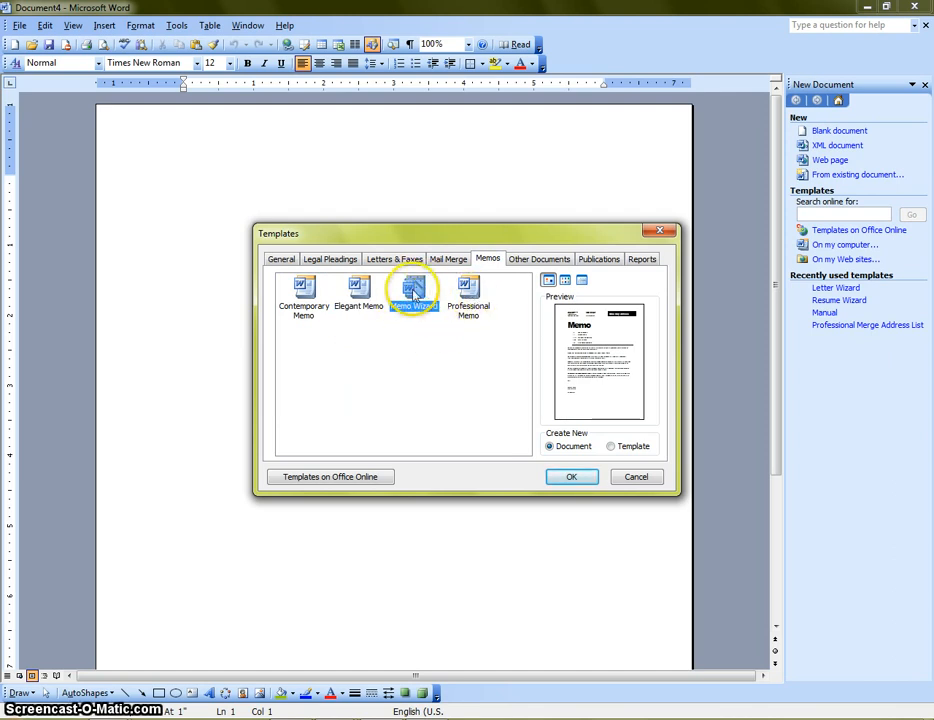
{"action": "left_click", "coordinate": [298, 294]}
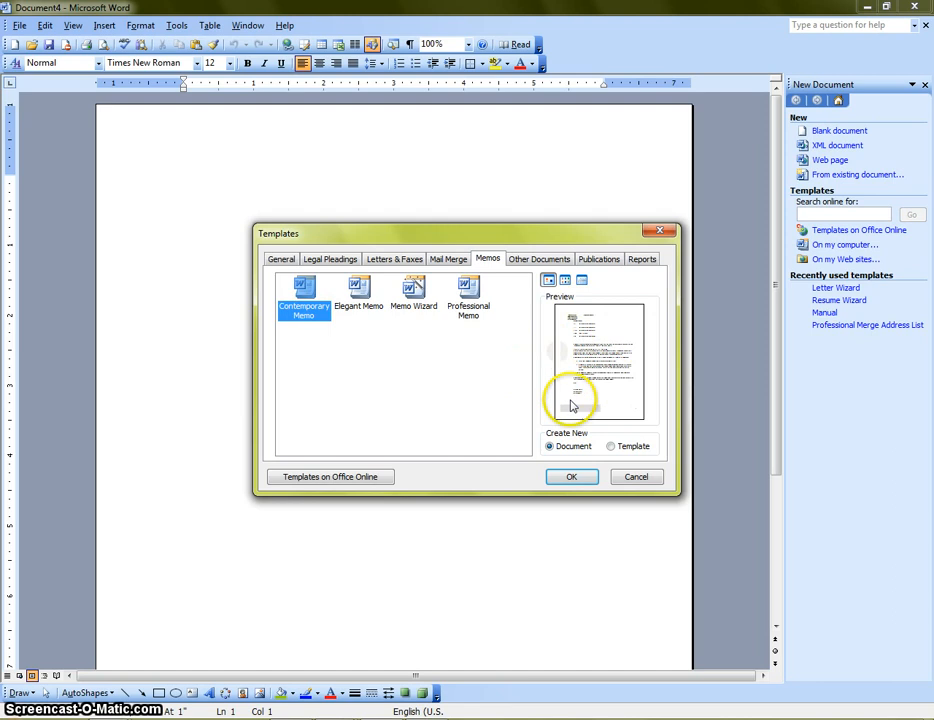
{"action": "left_click", "coordinate": [357, 292]}
{"action": "left_click", "coordinate": [470, 293]}
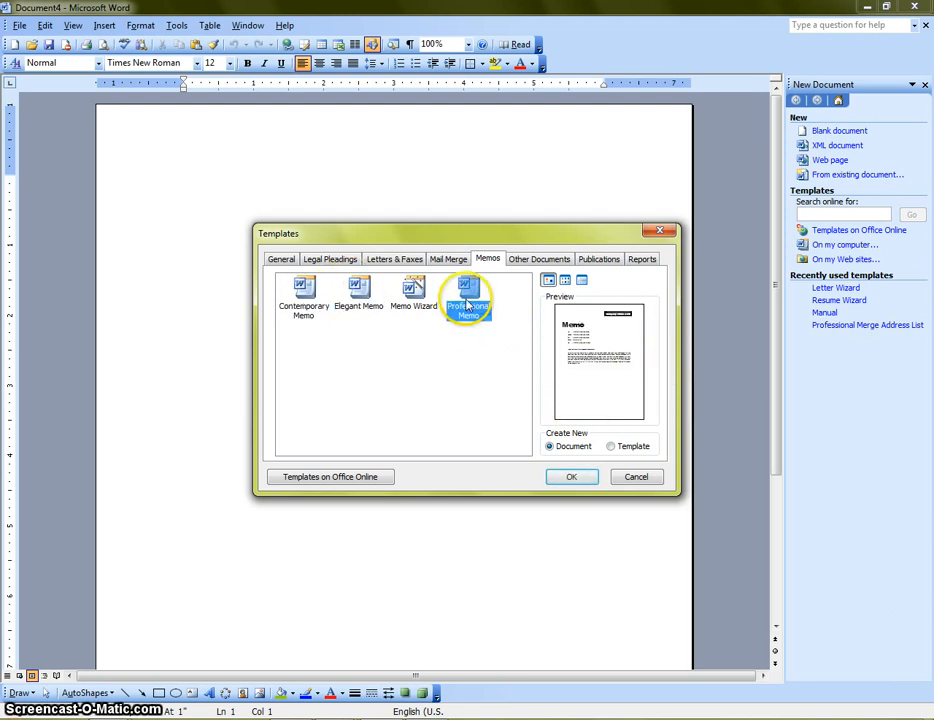
{"action": "left_click", "coordinate": [541, 260]}
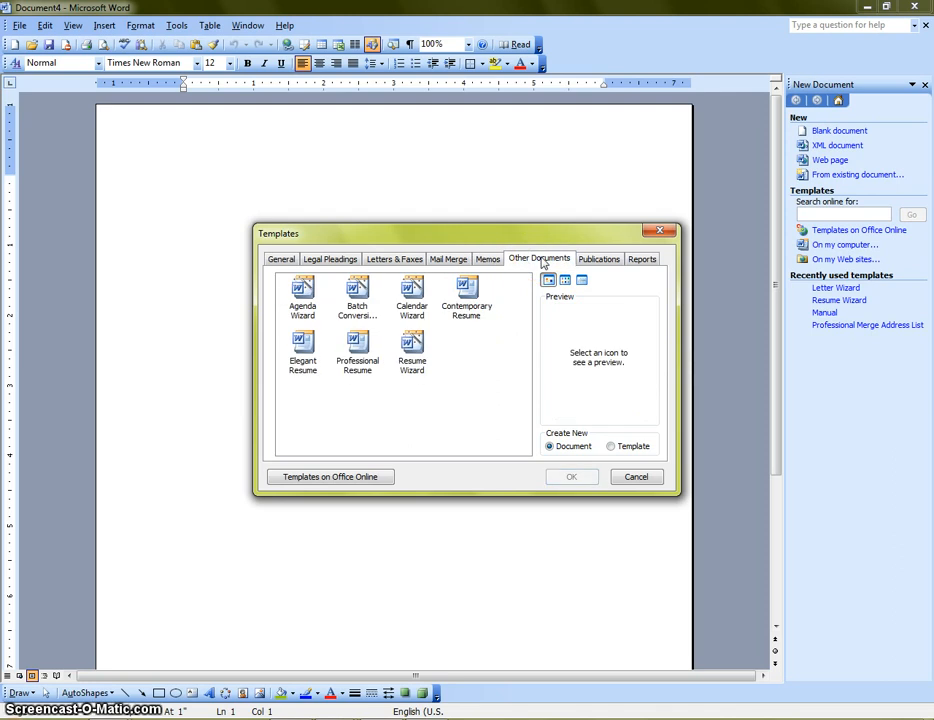
{"action": "left_click", "coordinate": [308, 298]}
{"action": "left_click", "coordinate": [358, 296]}
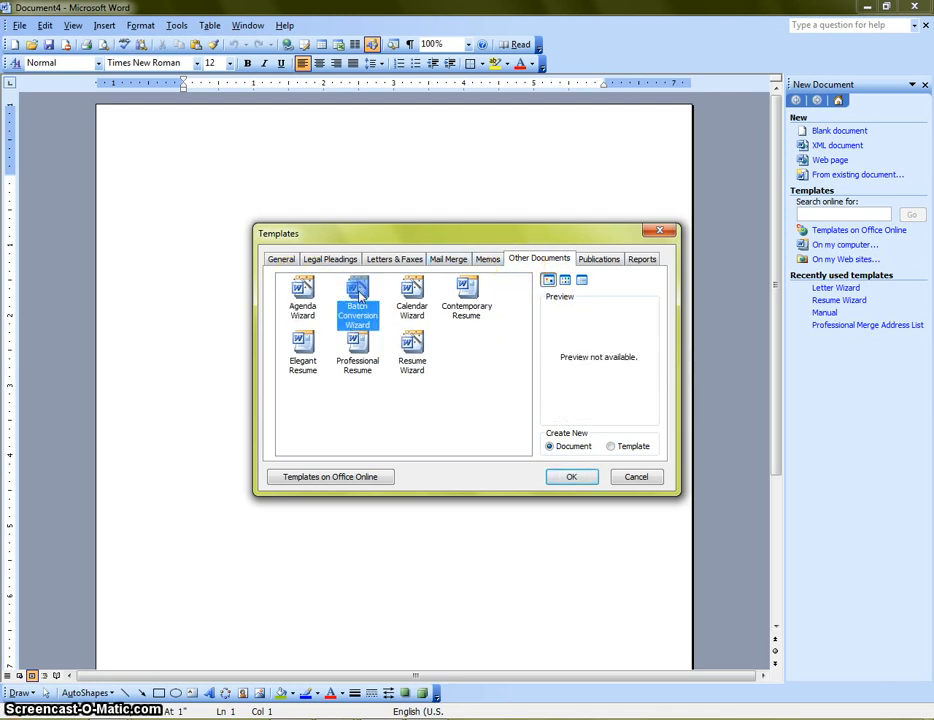
{"action": "left_click", "coordinate": [411, 292]}
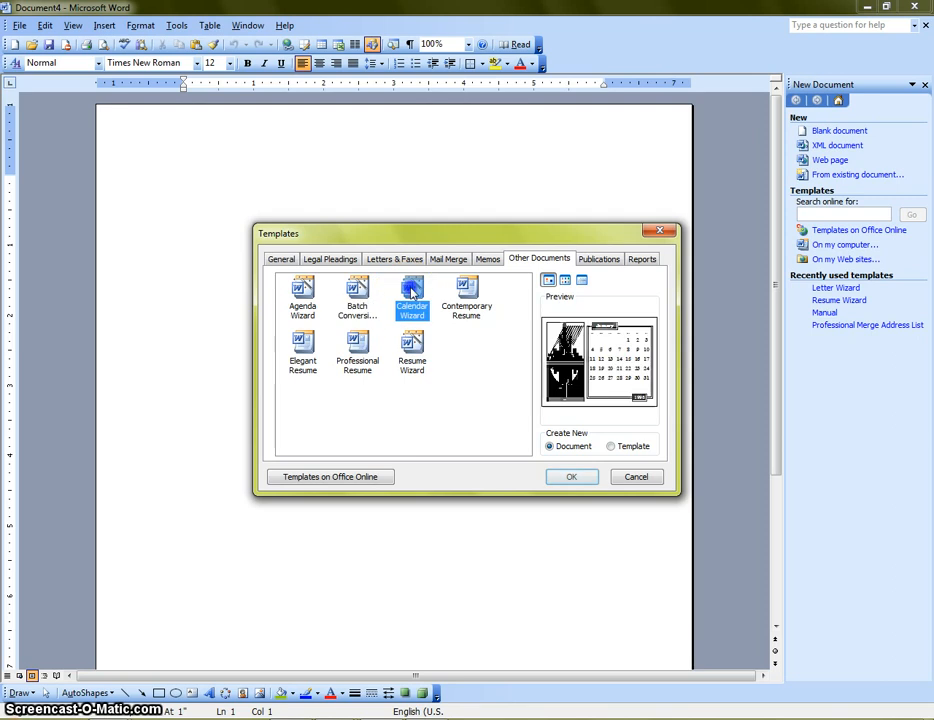
{"action": "left_click", "coordinate": [469, 293]}
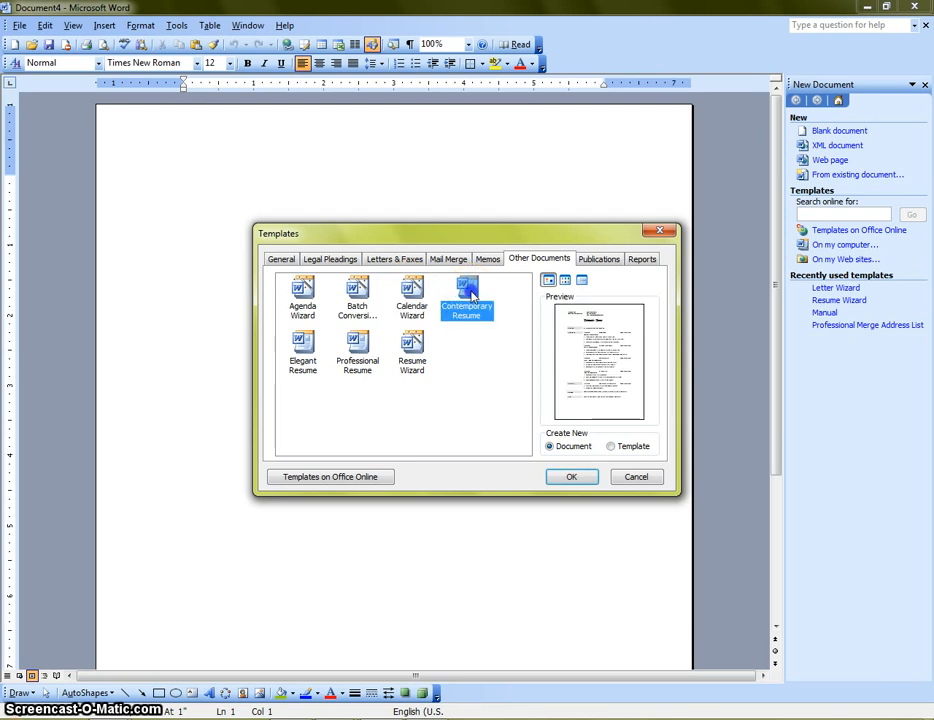
{"action": "left_click", "coordinate": [304, 348]}
{"action": "left_click", "coordinate": [360, 350]}
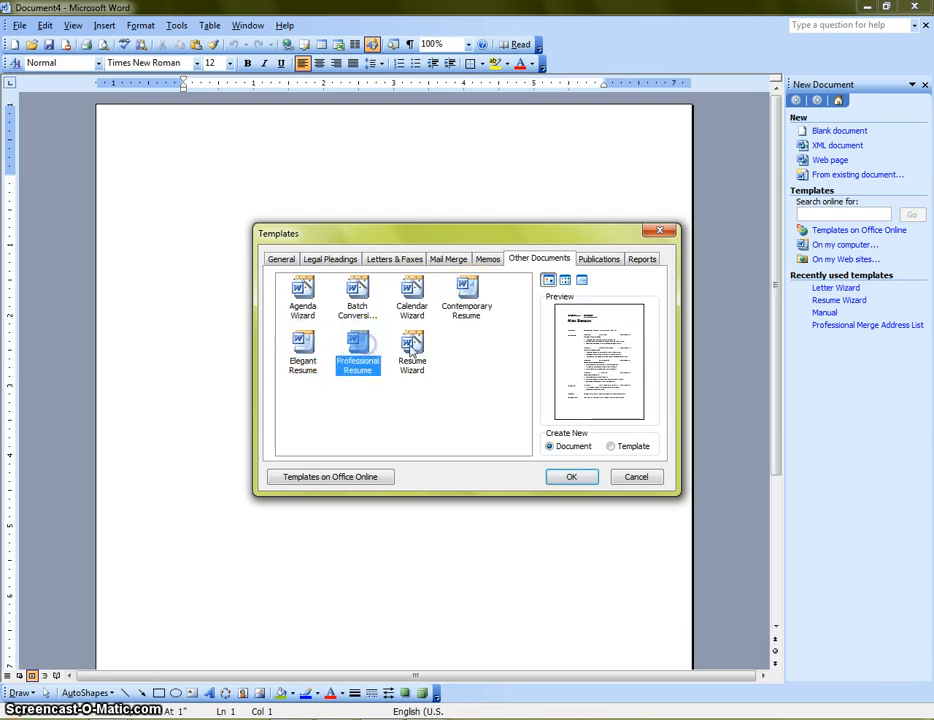
{"action": "left_click", "coordinate": [412, 350]}
{"action": "left_click", "coordinate": [600, 259]}
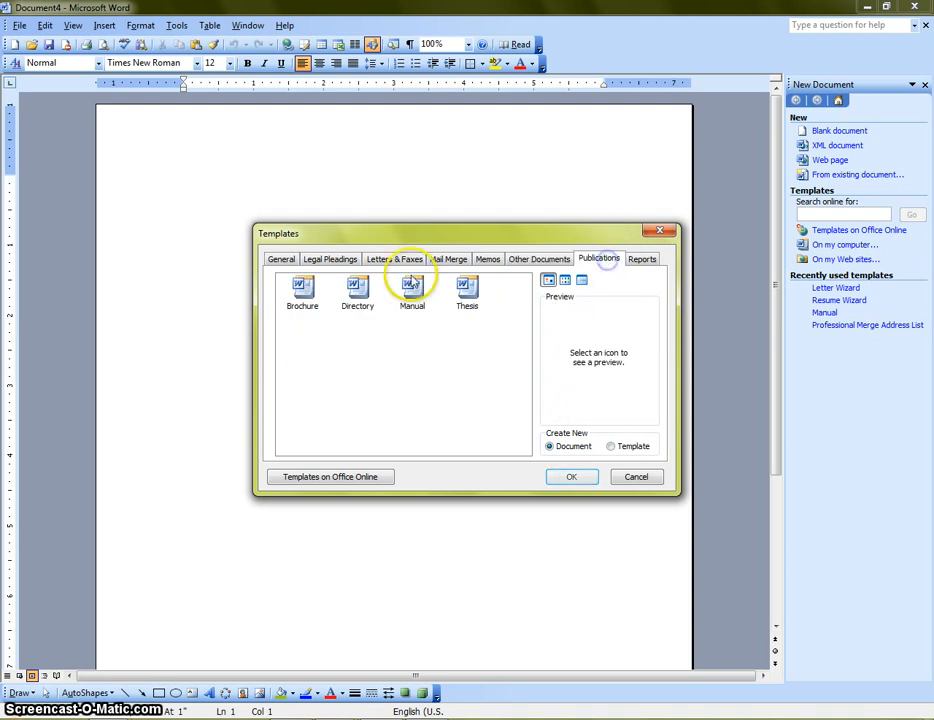
{"action": "left_click", "coordinate": [302, 290]}
{"action": "left_click", "coordinate": [355, 295]}
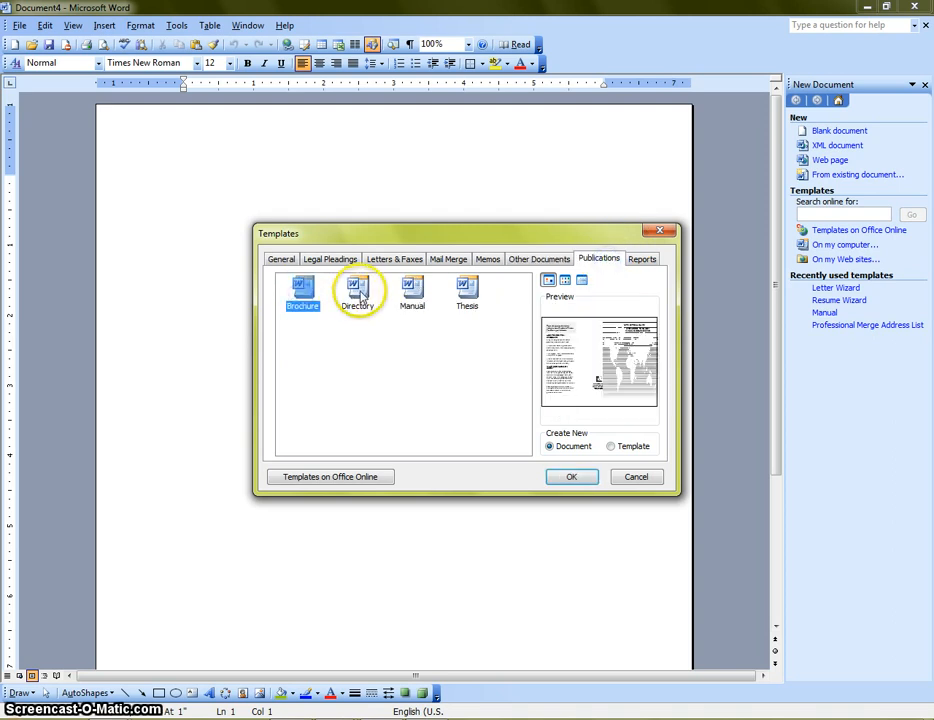
{"action": "left_click", "coordinate": [420, 292]}
{"action": "left_click", "coordinate": [468, 290]}
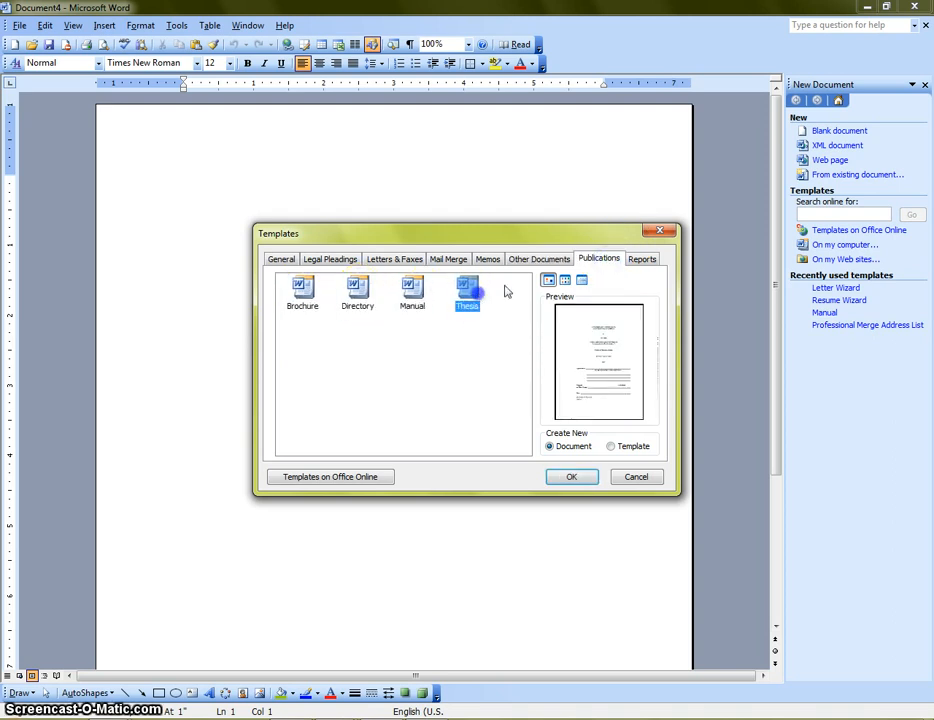
{"action": "left_click", "coordinate": [643, 259]}
{"action": "left_click", "coordinate": [302, 298]}
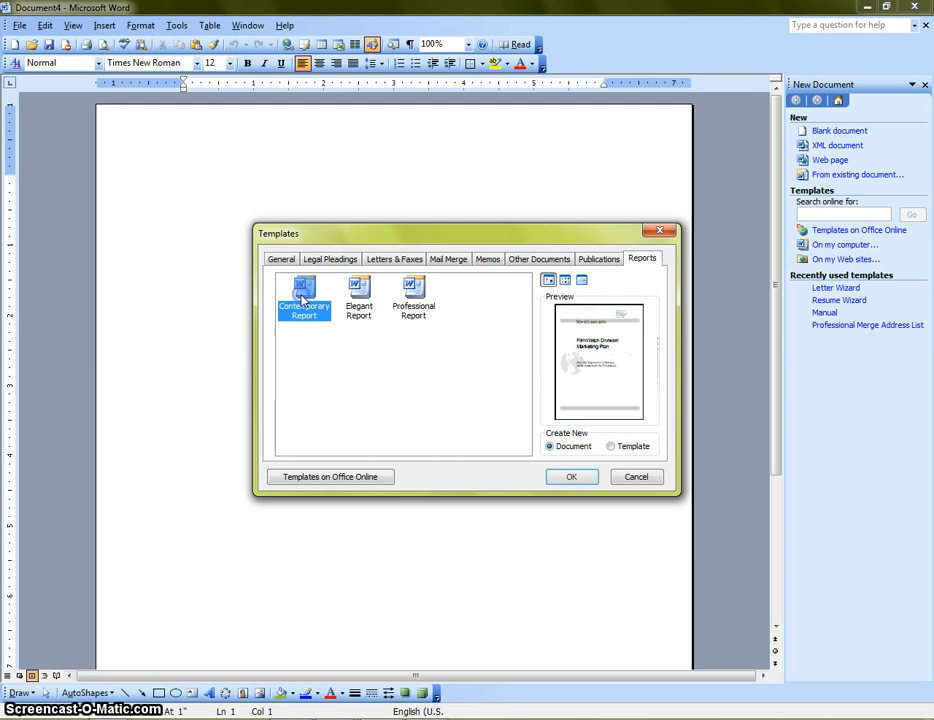
{"action": "left_click", "coordinate": [362, 293]}
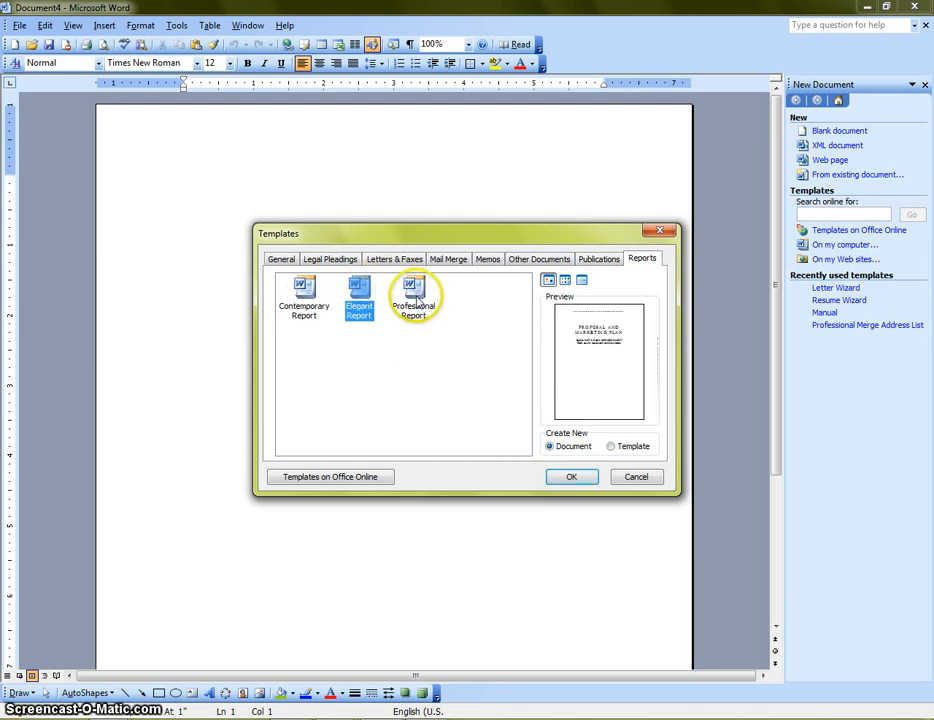
{"action": "left_click", "coordinate": [417, 297]}
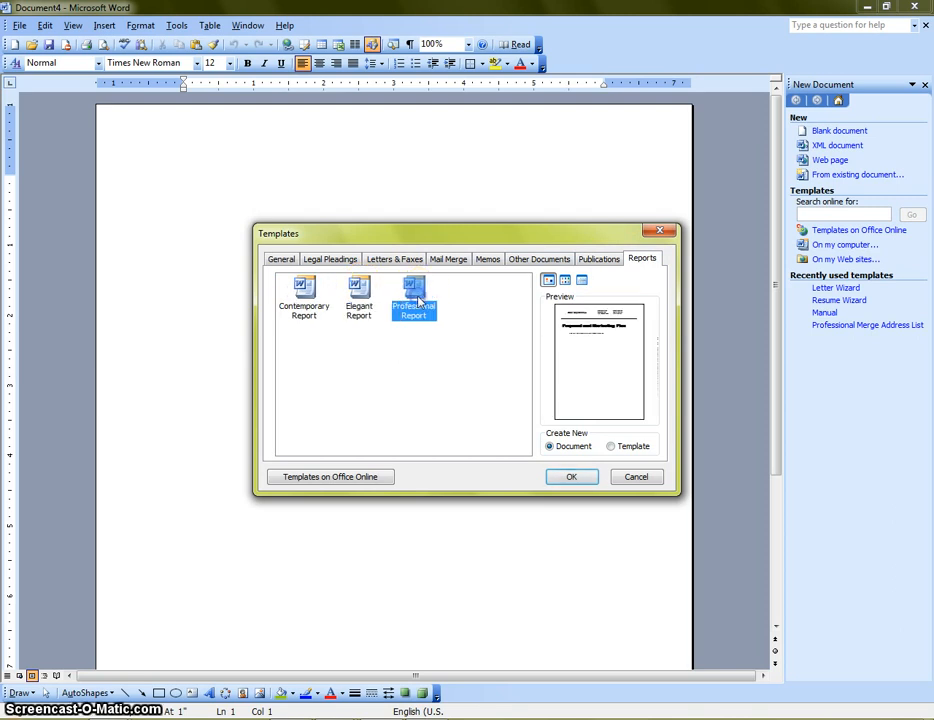
{"action": "left_click", "coordinate": [360, 300]}
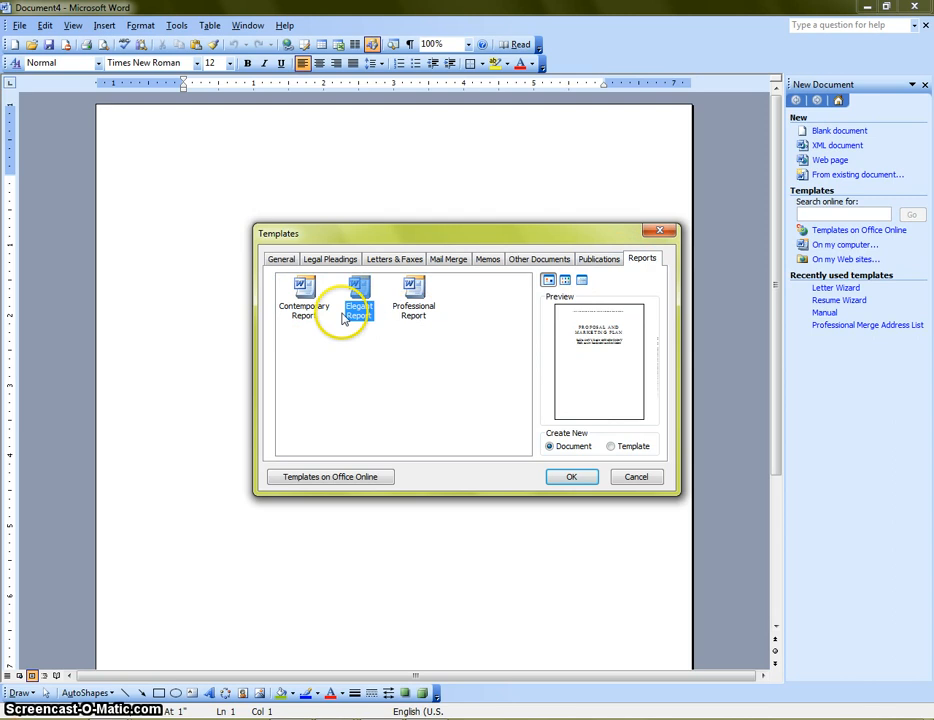
{"action": "left_click", "coordinate": [520, 262]}
{"action": "left_click", "coordinate": [410, 355]}
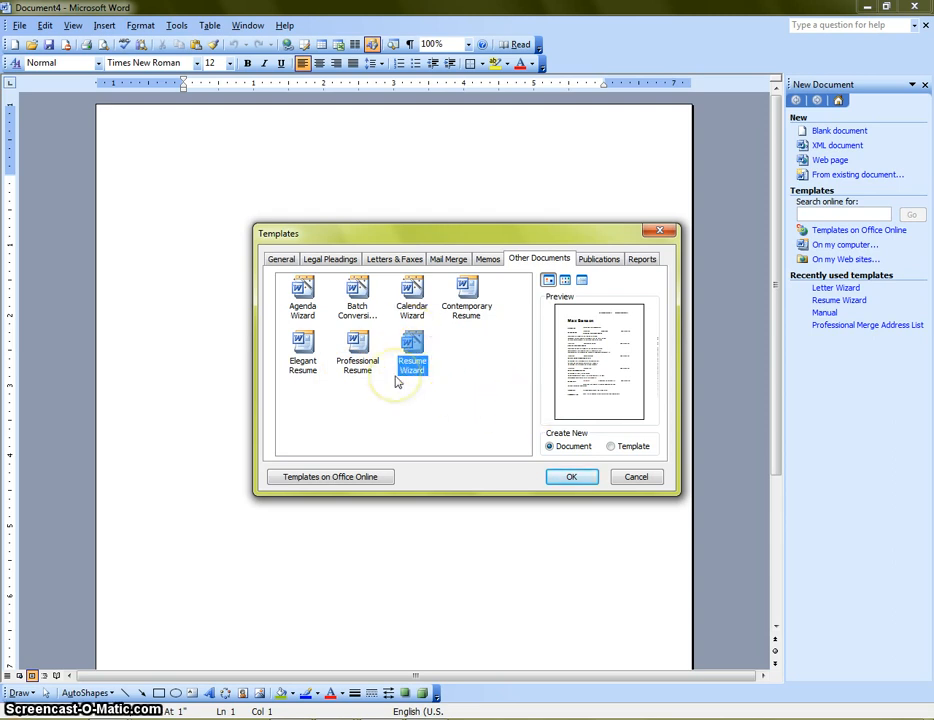
{"action": "left_click", "coordinate": [358, 352]}
{"action": "left_click", "coordinate": [309, 353]}
{"action": "left_click", "coordinate": [352, 353]}
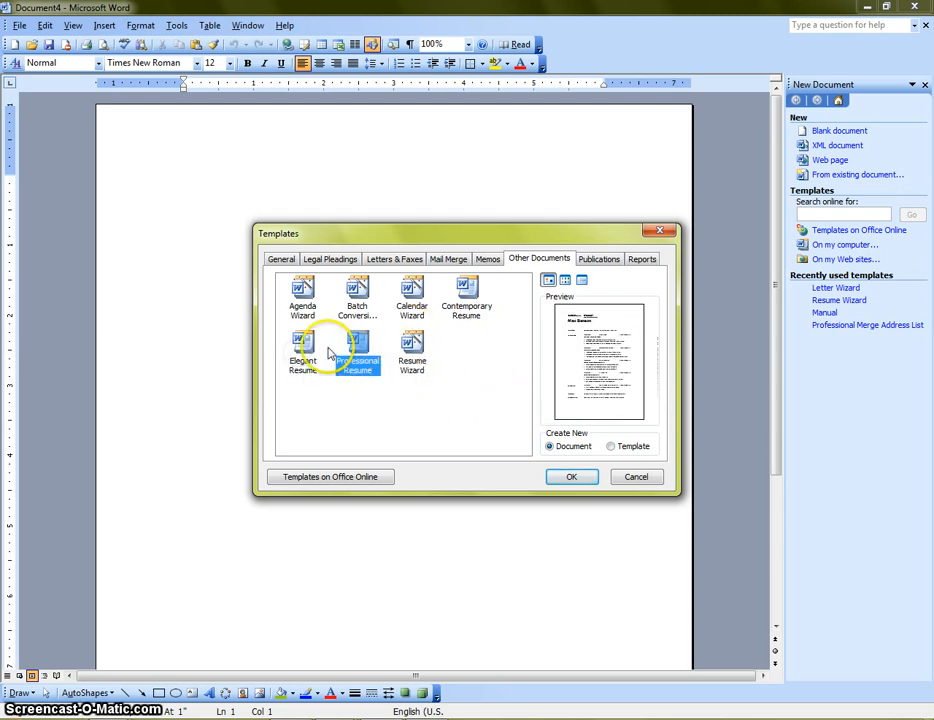
{"action": "left_click", "coordinate": [309, 353]}
{"action": "left_click", "coordinate": [357, 352]}
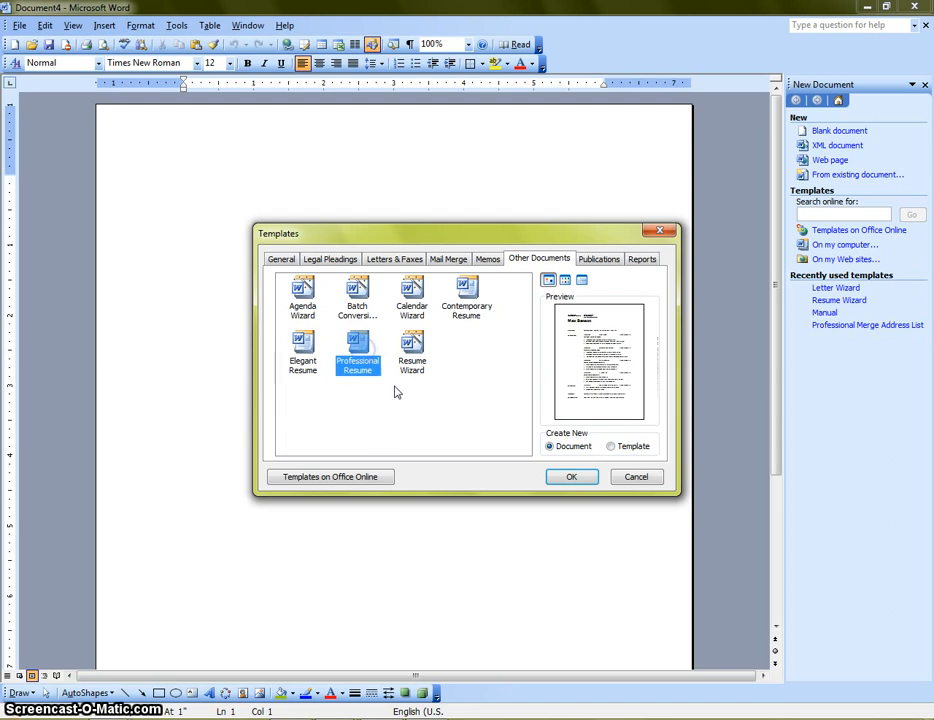
{"action": "left_click", "coordinate": [460, 300]}
Step: Create a new document from the Resume Wizard template and begin the wizard
{"action": "left_click", "coordinate": [415, 343]}
{"action": "left_click", "coordinate": [574, 479]}
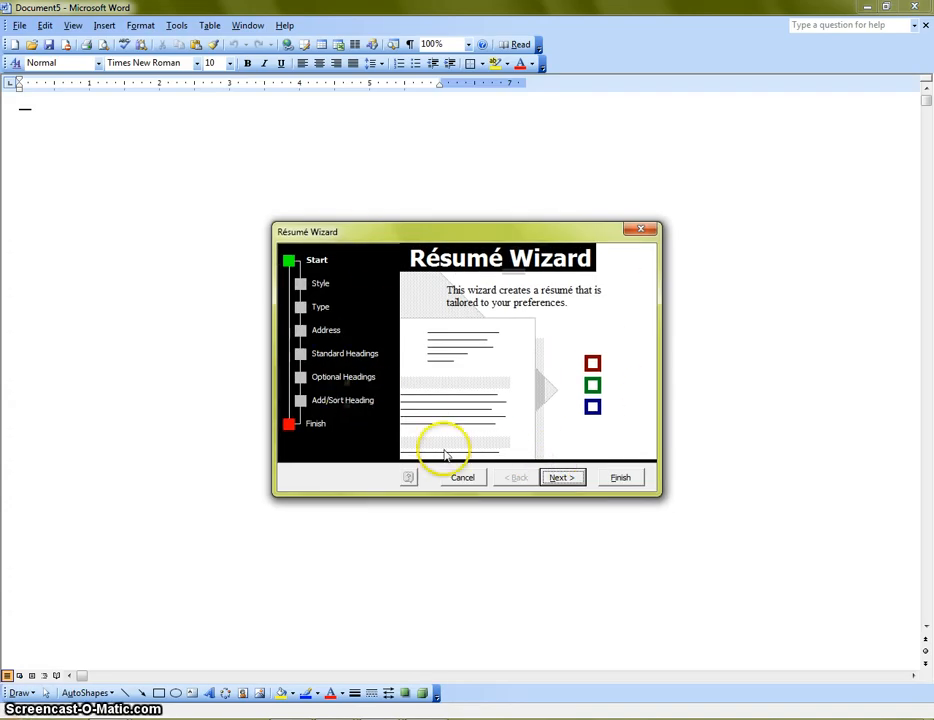
{"action": "left_click", "coordinate": [565, 478]}
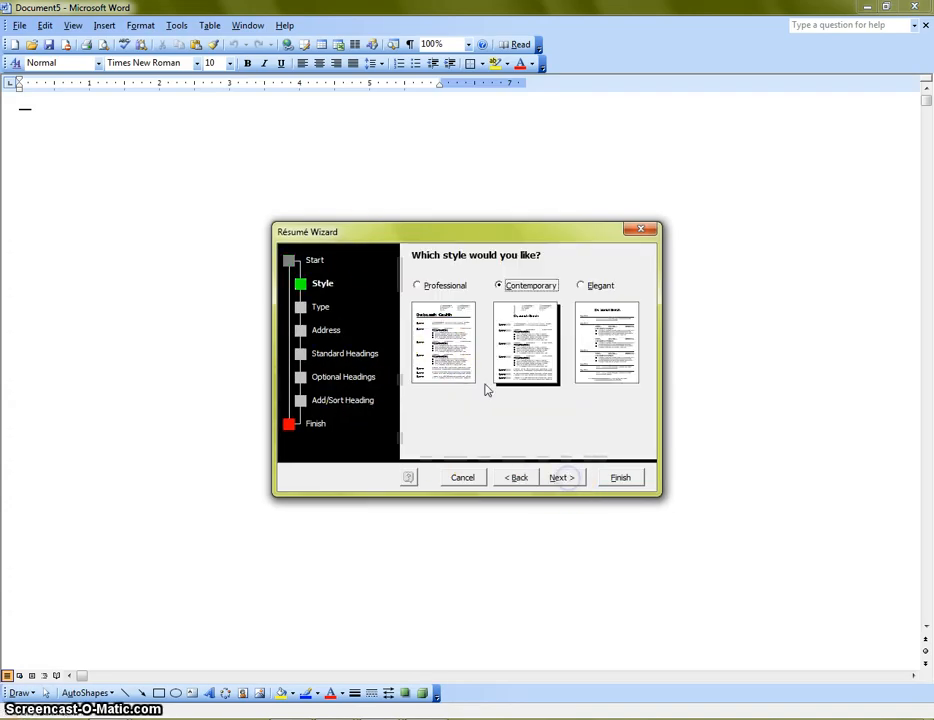
Step: Choose the Contemporary résumé style and keep Entry-level résumé as the type
{"action": "left_click", "coordinate": [424, 290]}
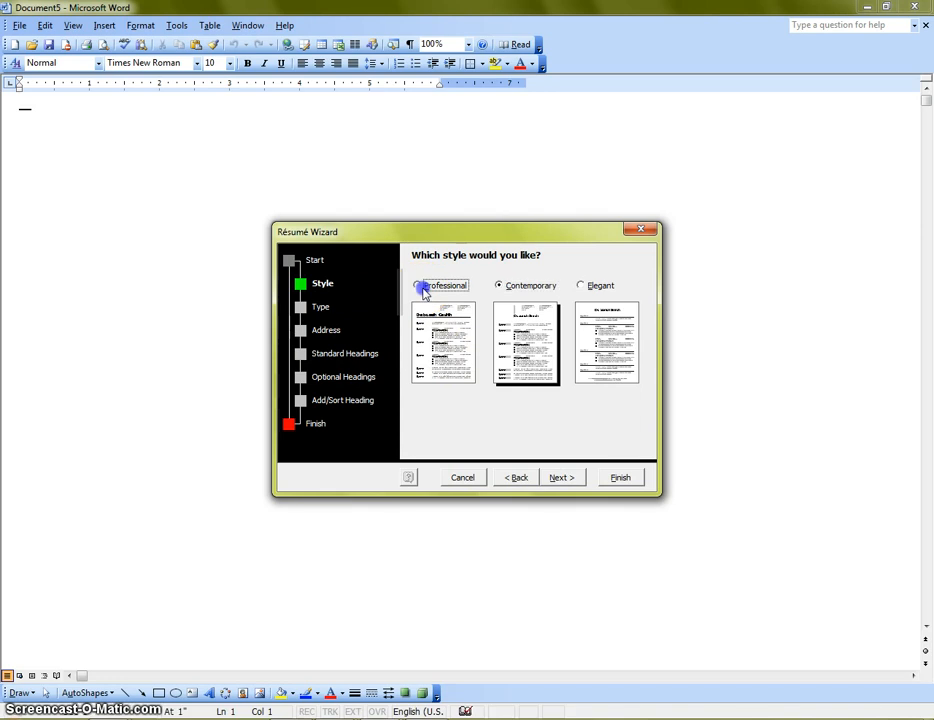
{"action": "left_click", "coordinate": [528, 291]}
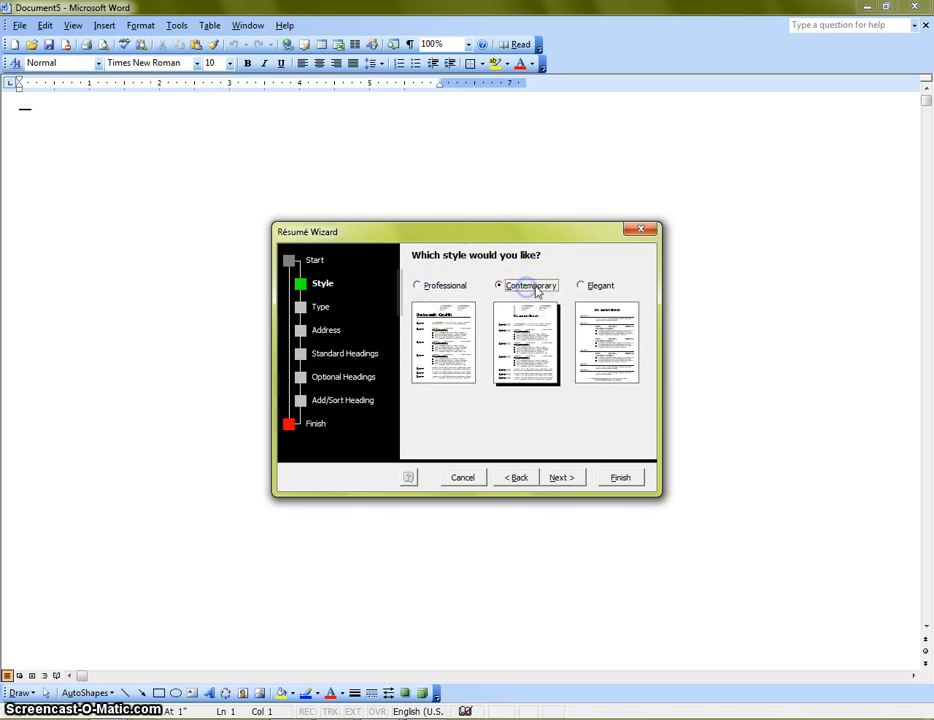
{"action": "left_click", "coordinate": [605, 288]}
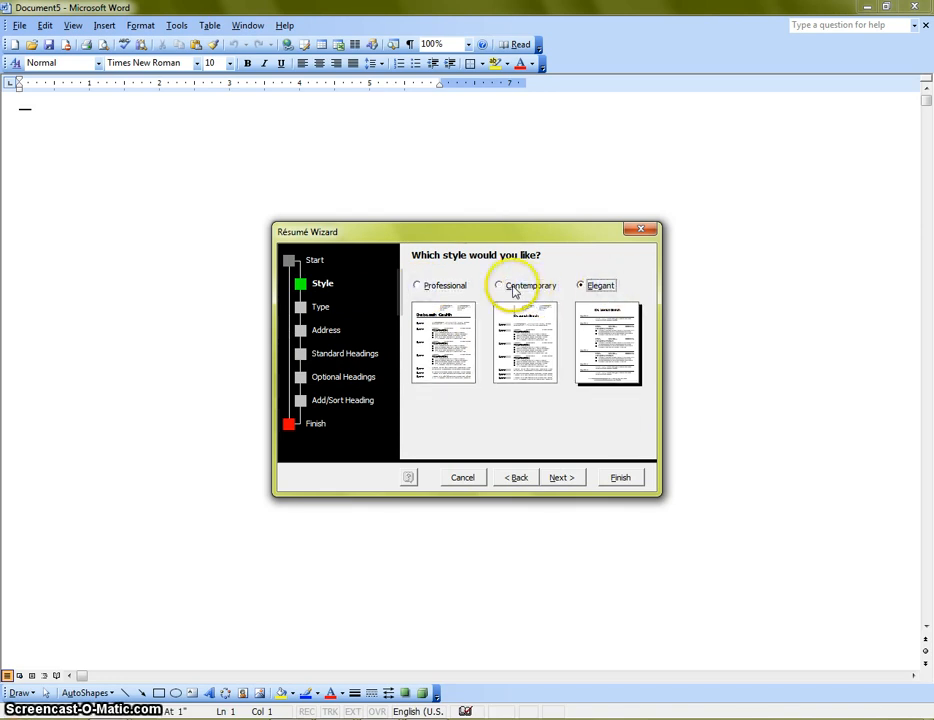
{"action": "left_click", "coordinate": [514, 289]}
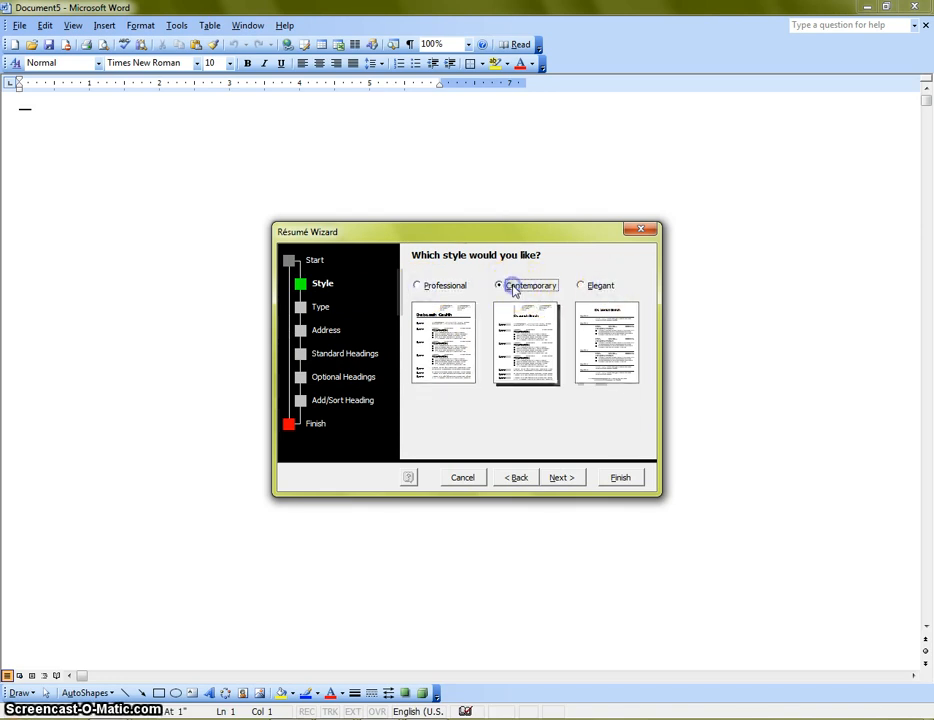
{"action": "left_click", "coordinate": [563, 478]}
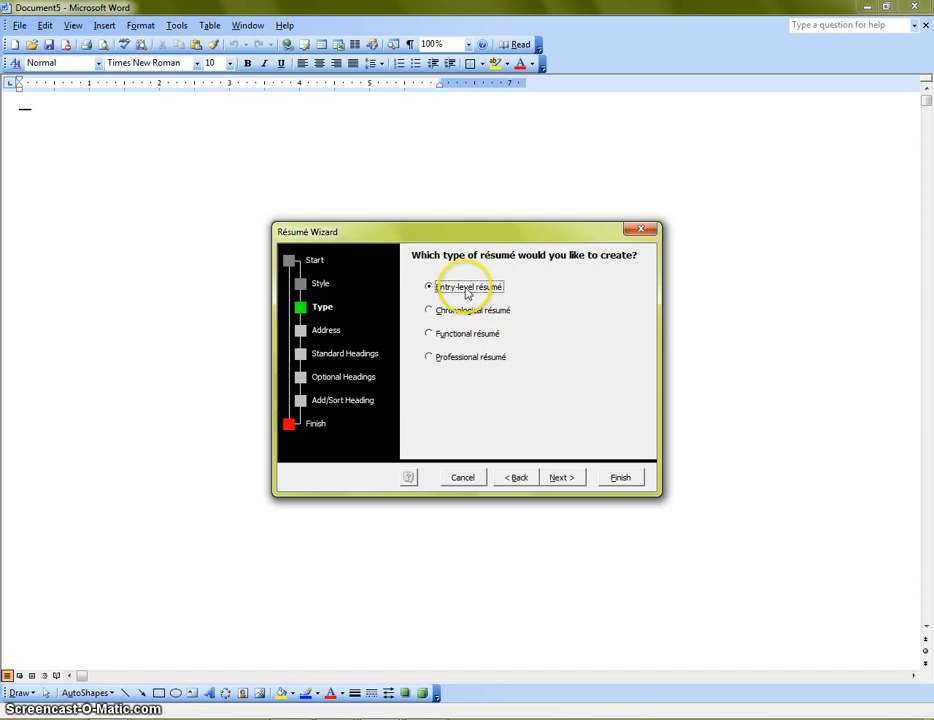
{"action": "left_click", "coordinate": [563, 478]}
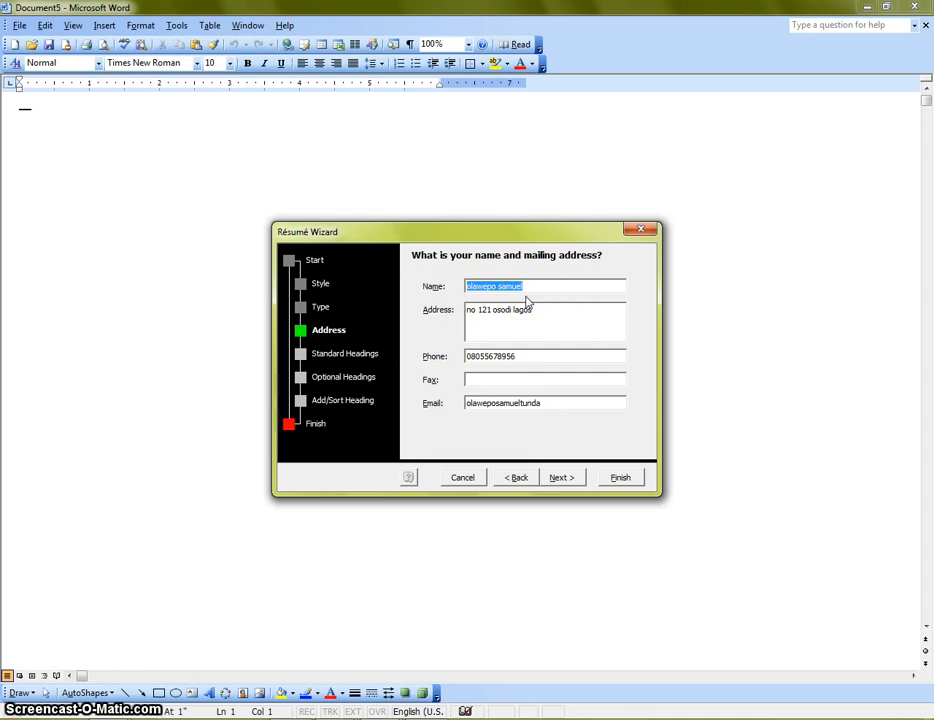
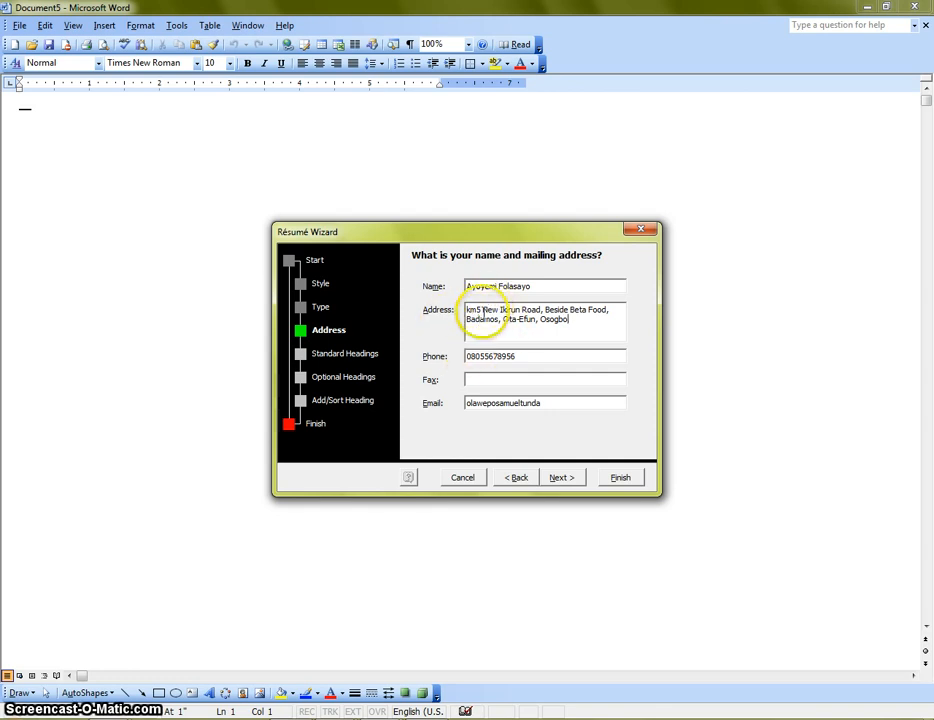
Step: Check the address and phone number, then complete the ending of the e-mail address
{"action": "left_click", "coordinate": [485, 311]}
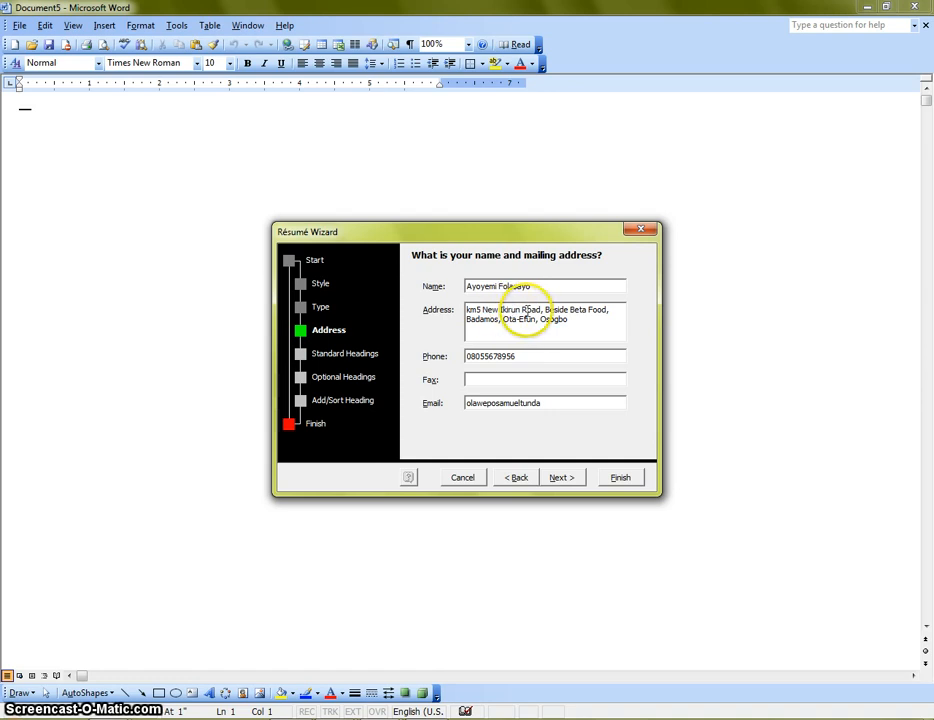
{"action": "left_click", "coordinate": [528, 310]}
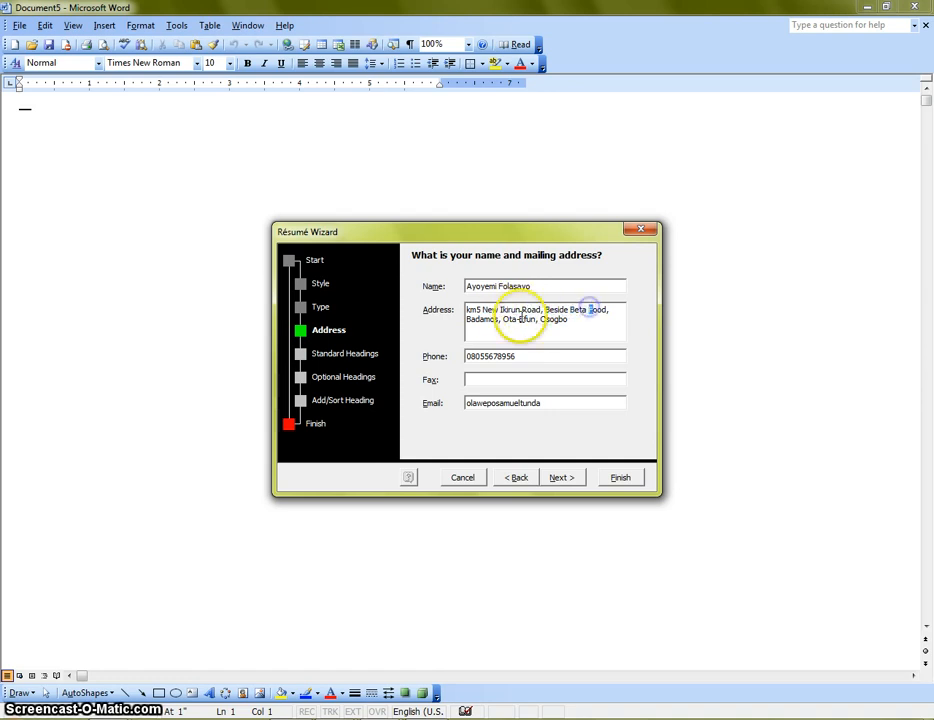
{"action": "left_click", "coordinate": [508, 320]}
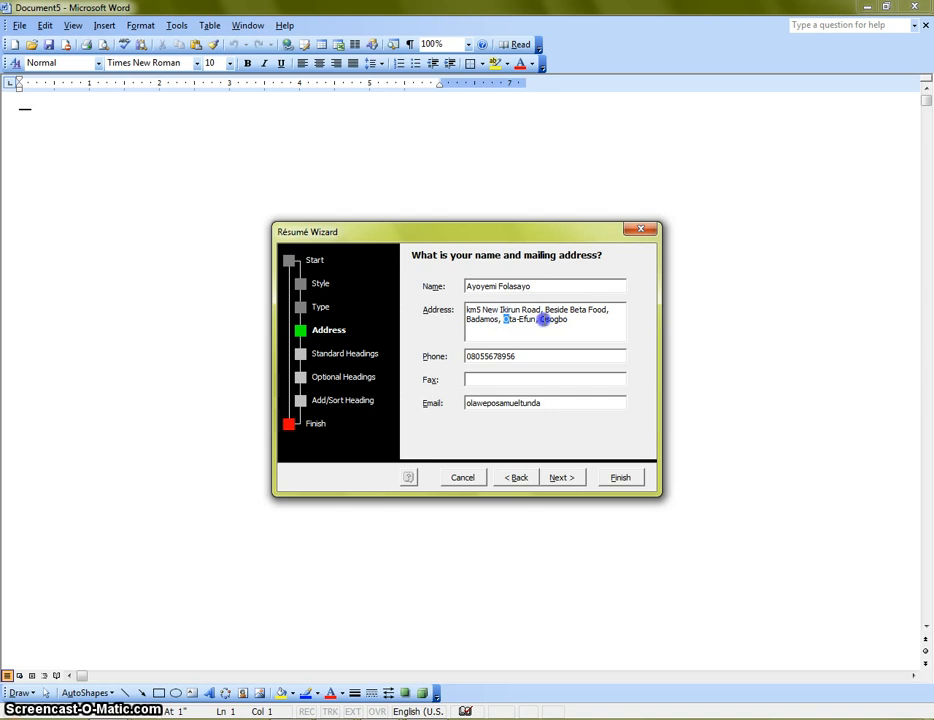
{"action": "left_click", "coordinate": [467, 319]}
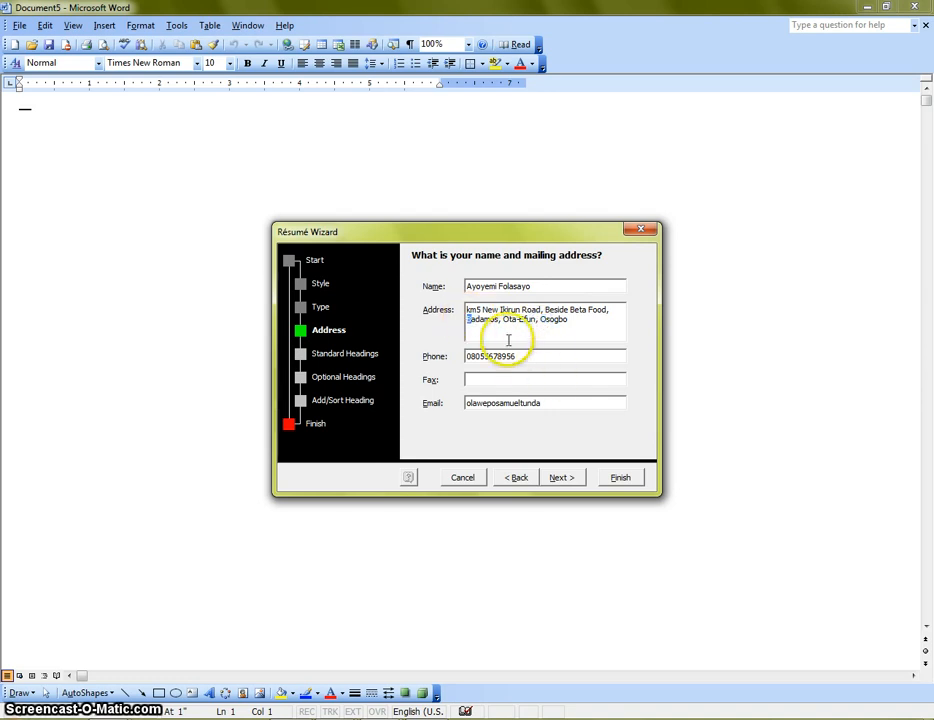
{"action": "left_click_drag", "start_coordinate": [535, 357], "coordinate": [467, 356]}
{"action": "left_click_drag", "start_coordinate": [548, 403], "coordinate": [467, 400]}
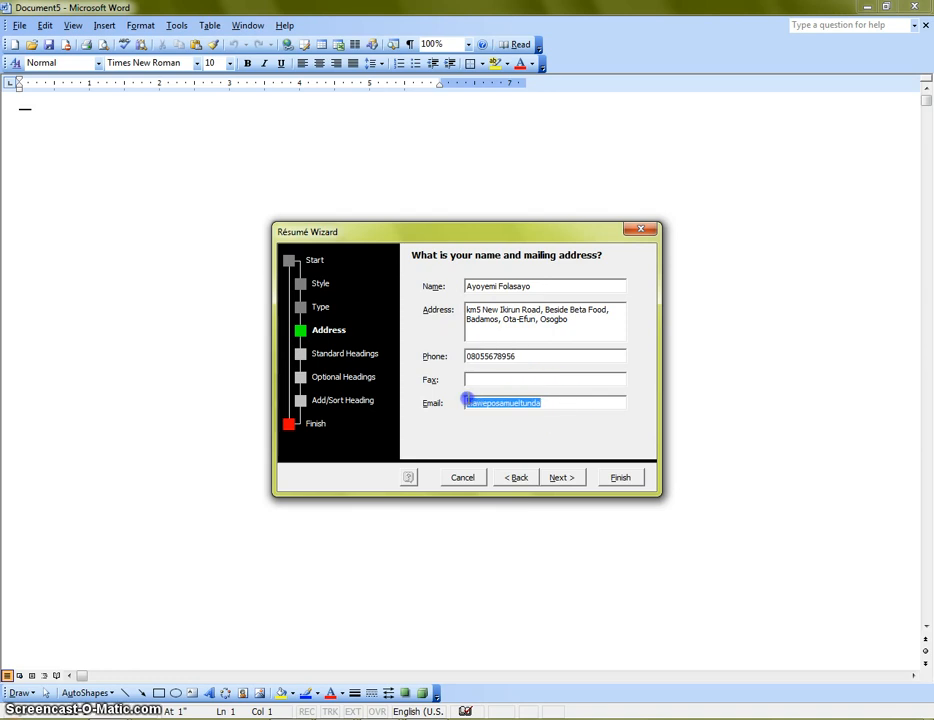
{"action": "left_click", "coordinate": [575, 403]}
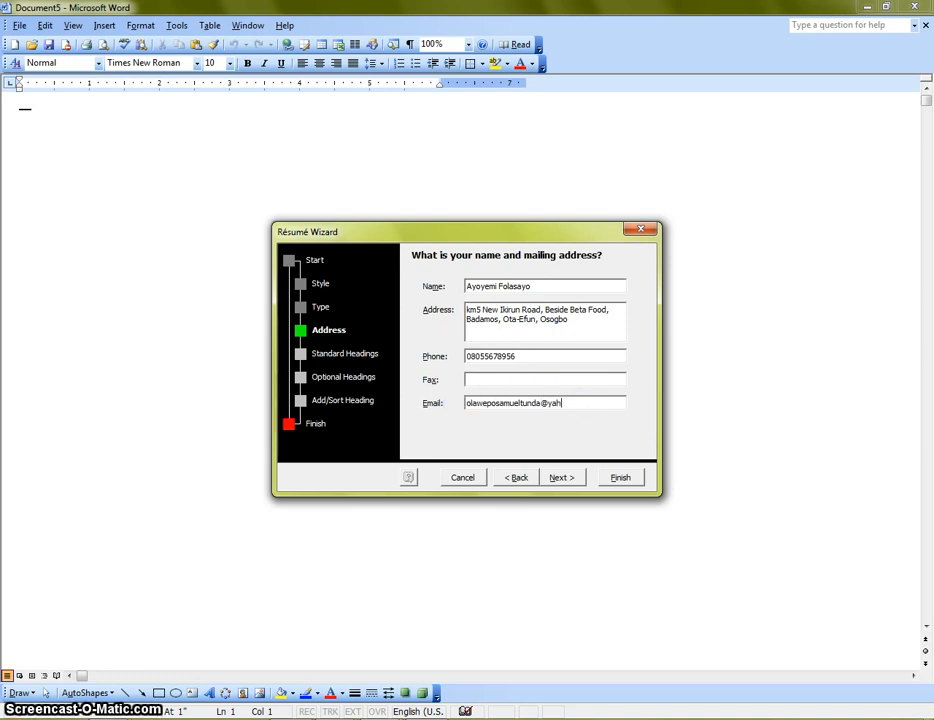
{"action": "type", "text": ".com"}
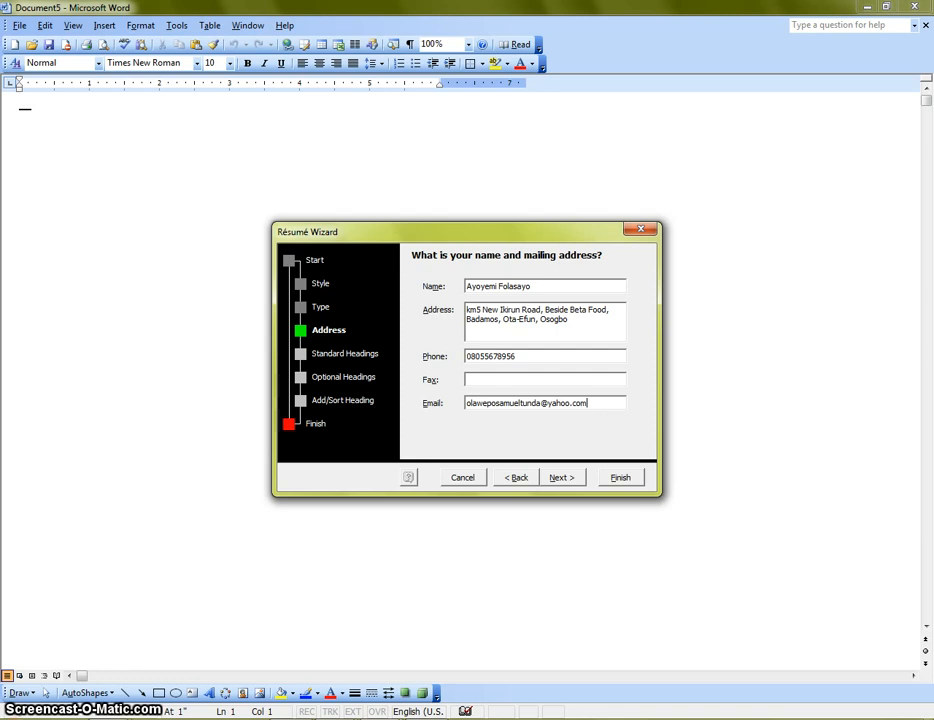
{"action": "left_click_drag", "start_coordinate": [600, 402], "coordinate": [553, 403]}
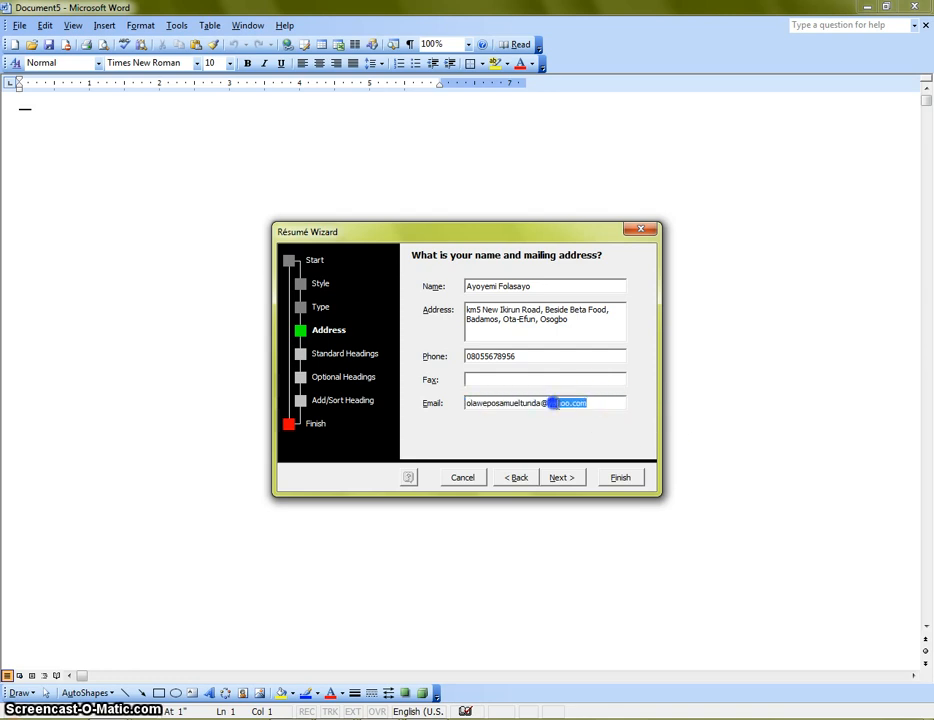
{"action": "left_click", "coordinate": [609, 403]}
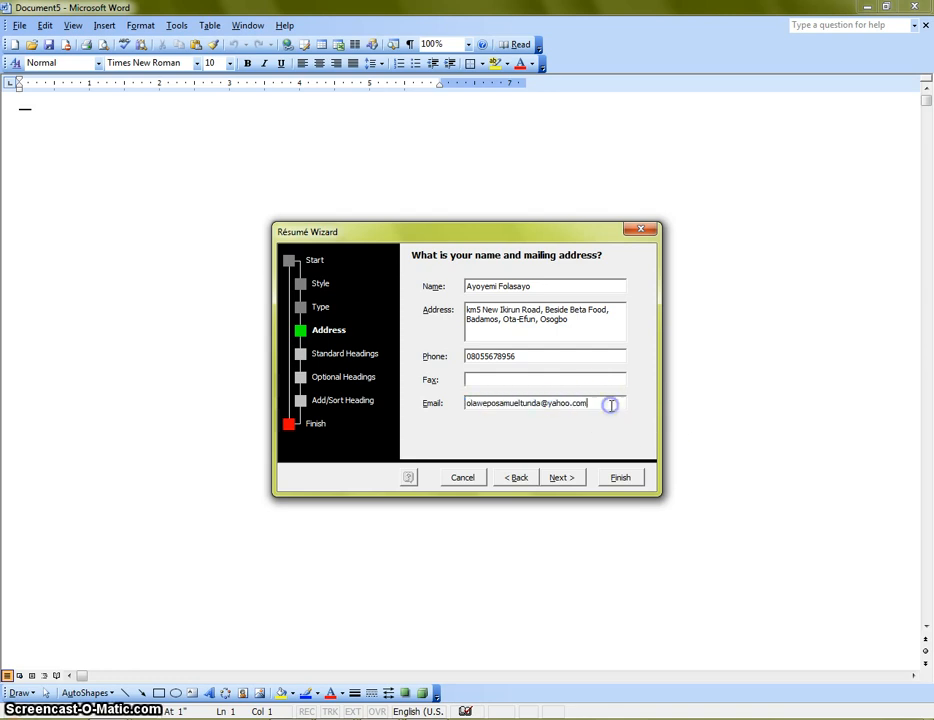
Step: Tick Objective among the standard headings, leaving Awards received unticked
{"action": "left_click", "coordinate": [572, 481]}
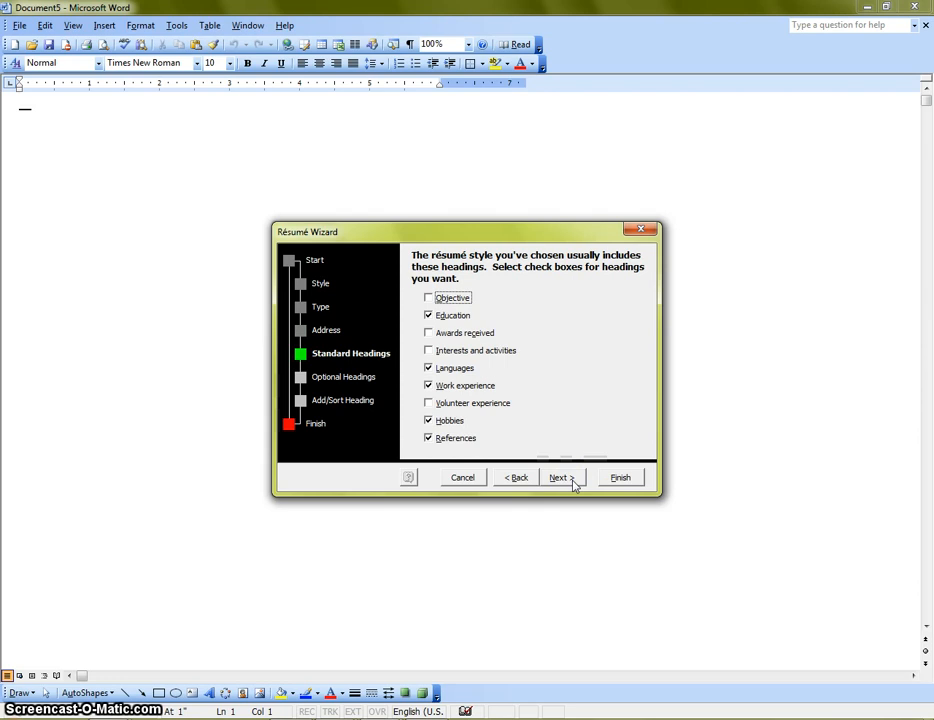
{"action": "left_click", "coordinate": [430, 296]}
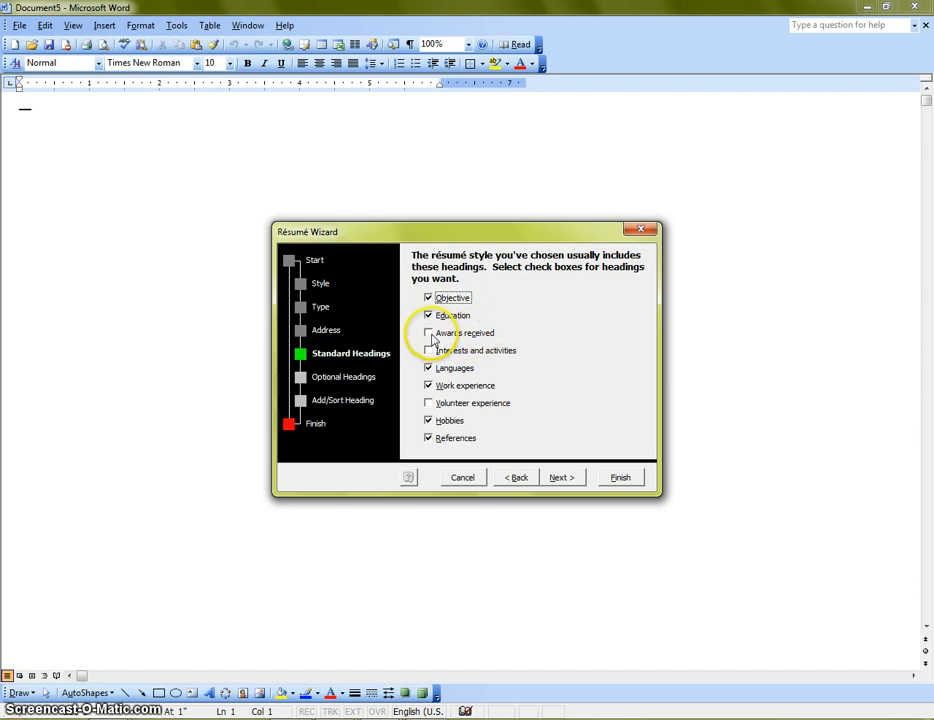
{"action": "left_click", "coordinate": [429, 334]}
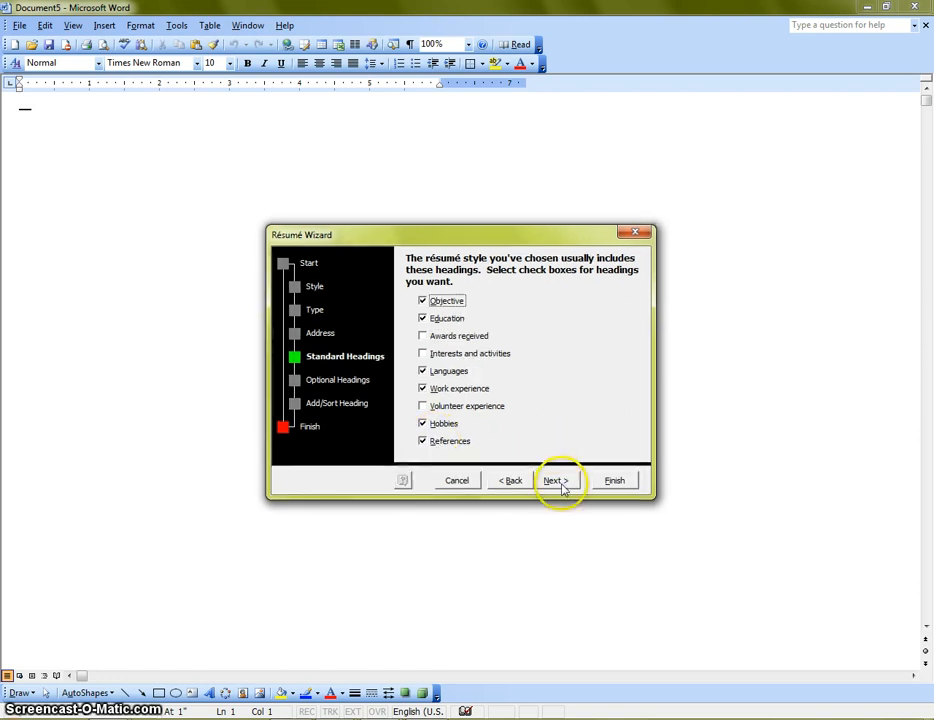
{"action": "left_click", "coordinate": [556, 481]}
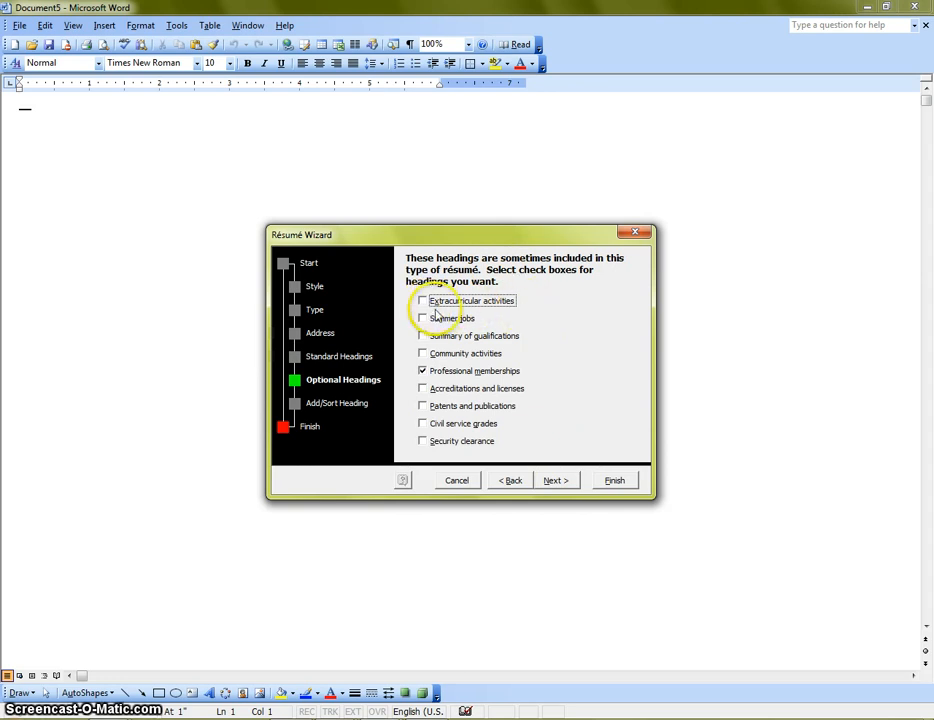
Step: Untick Professional memberships so no optional headings are included
{"action": "left_click", "coordinate": [420, 371]}
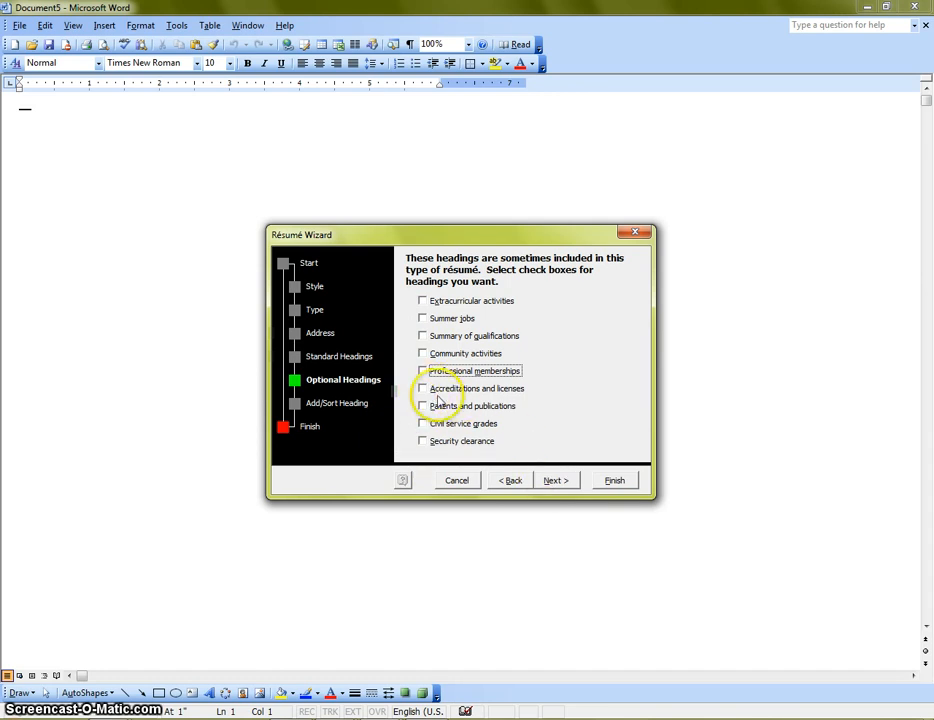
{"action": "left_click", "coordinate": [556, 484]}
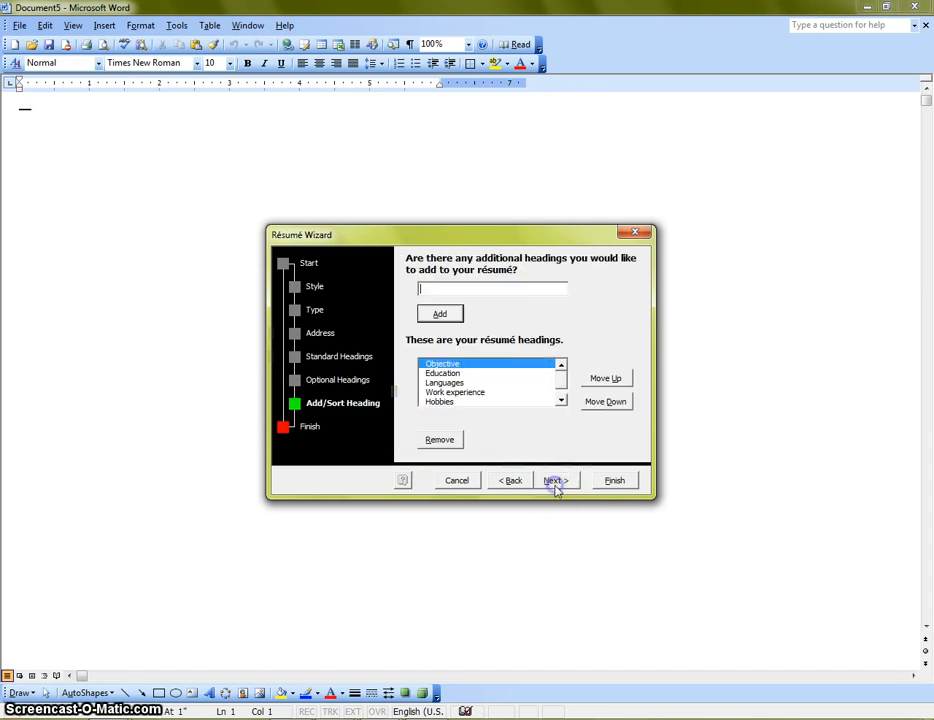
Step: Move Languages one place down so it sits below Work experience
{"action": "left_click", "coordinate": [450, 288]}
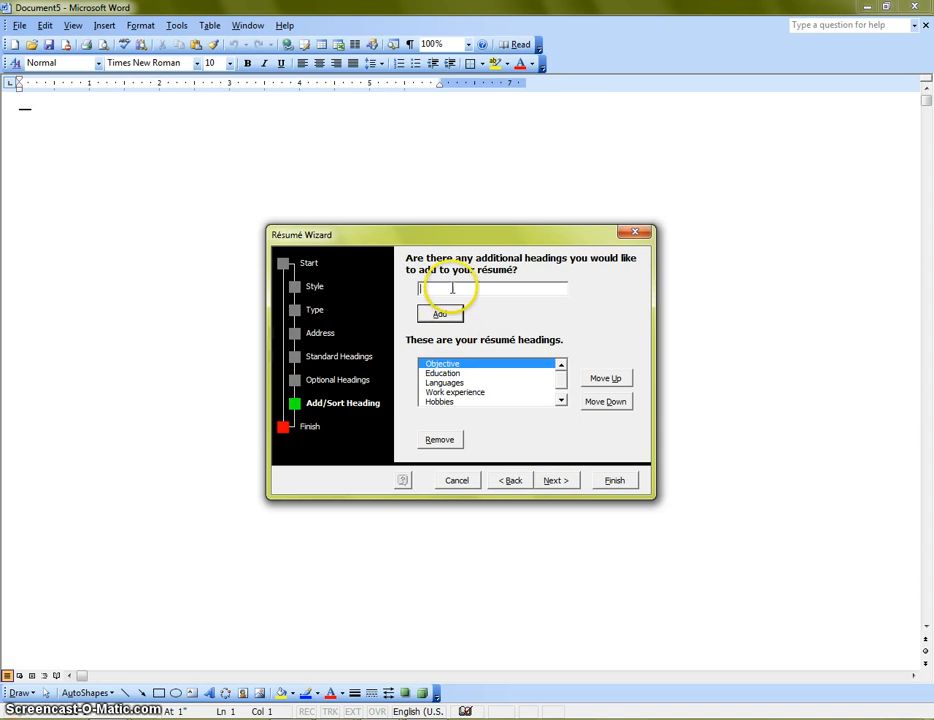
{"action": "left_click", "coordinate": [443, 372]}
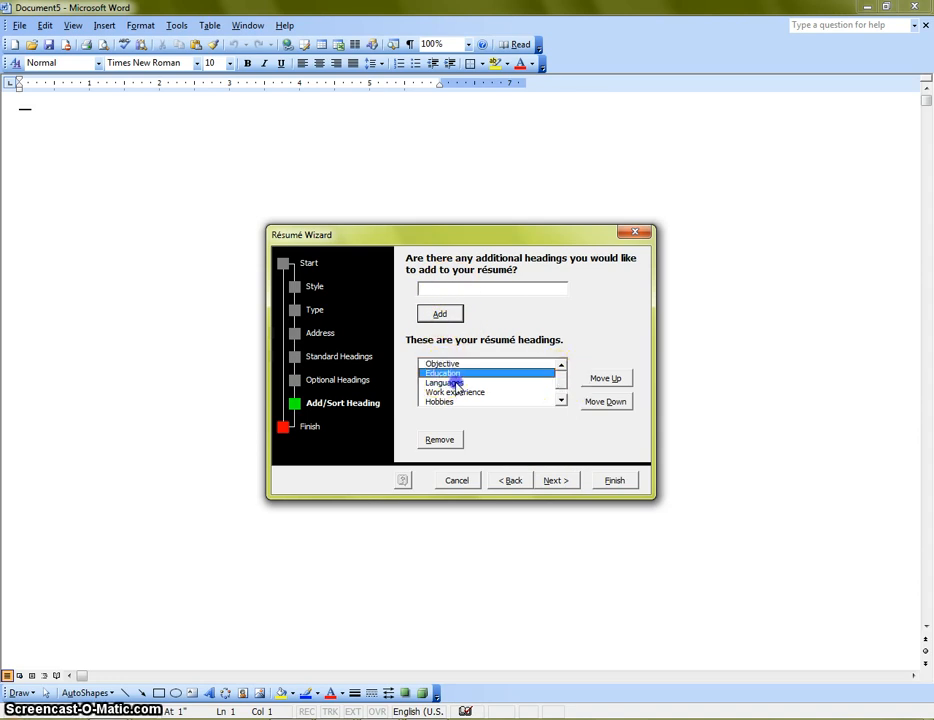
{"action": "left_click", "coordinate": [450, 382]}
{"action": "left_click", "coordinate": [452, 392]}
{"action": "left_click", "coordinate": [450, 401]}
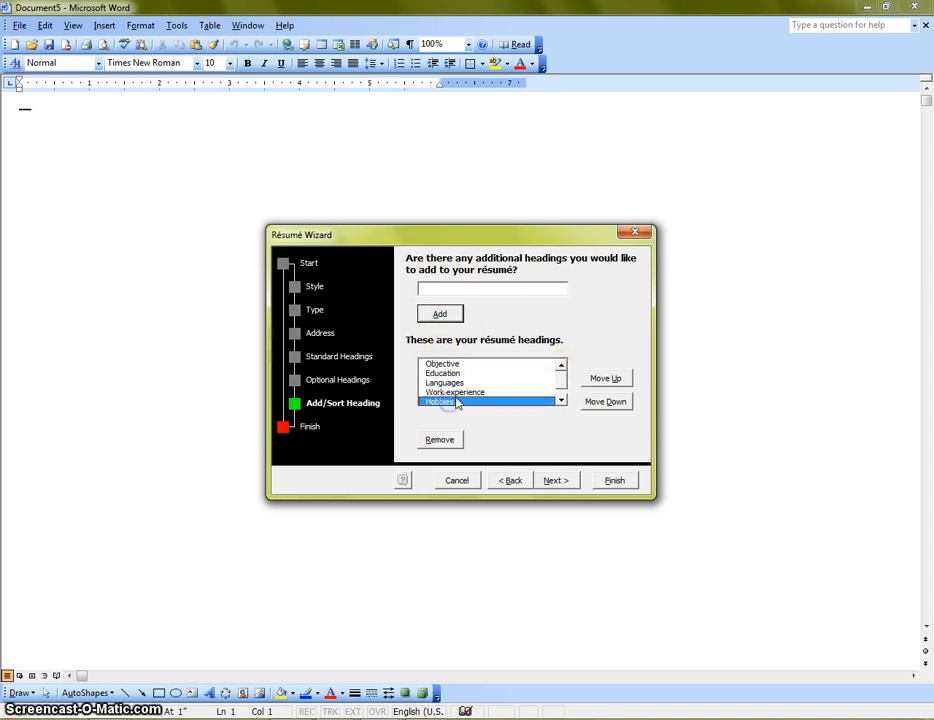
{"action": "left_click", "coordinate": [560, 400]}
{"action": "left_click", "coordinate": [463, 401]}
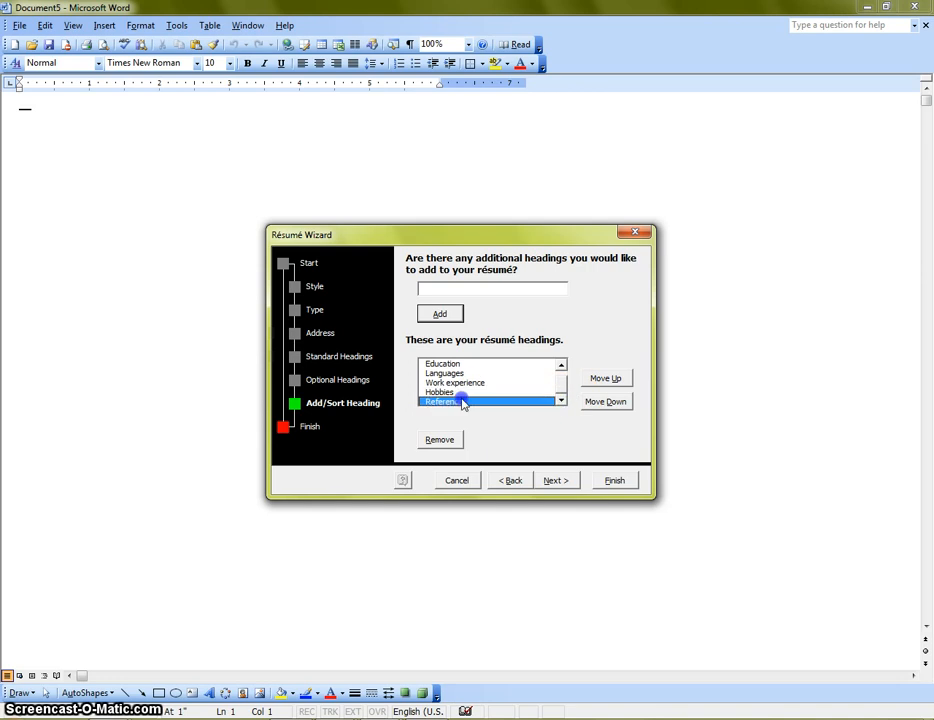
{"action": "left_click", "coordinate": [560, 366]}
{"action": "left_click", "coordinate": [460, 382]}
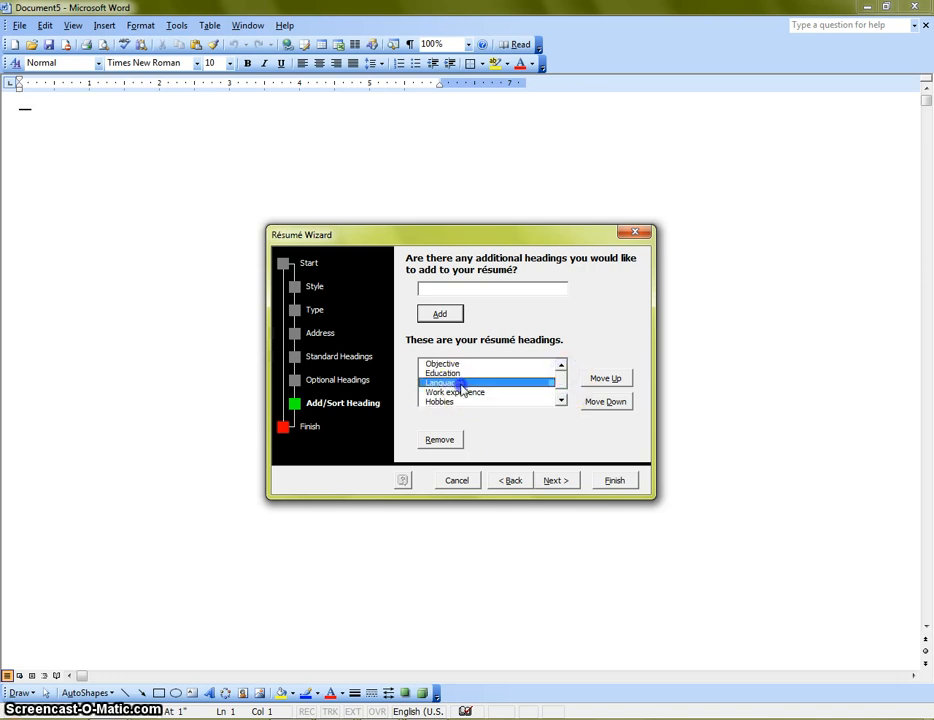
{"action": "left_click", "coordinate": [560, 399]}
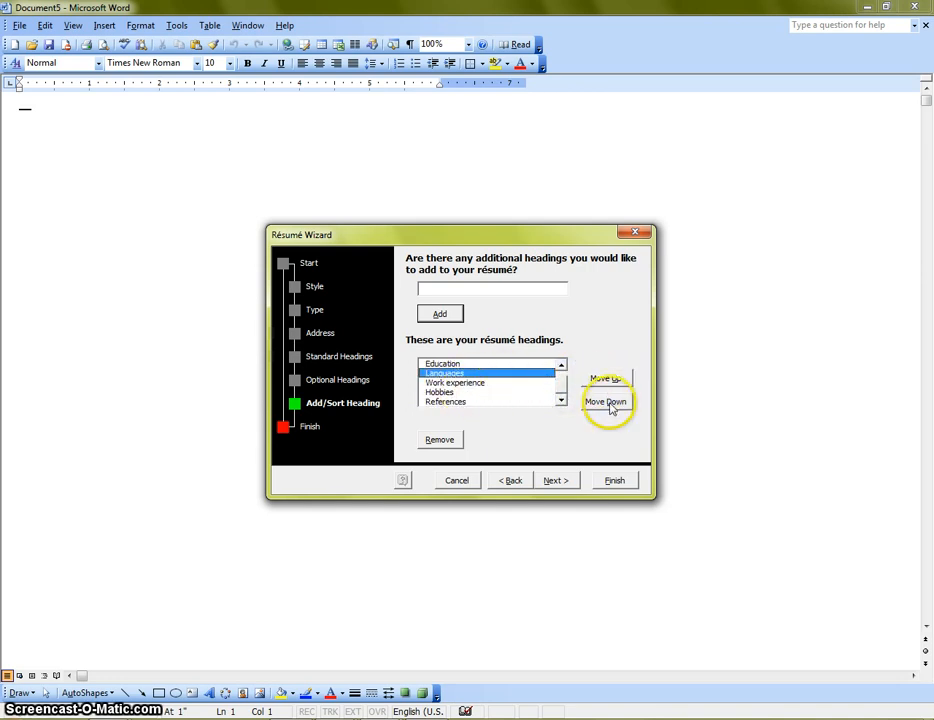
{"action": "left_click", "coordinate": [607, 402]}
Step: Check the new order Objective, Education, Work experience, then return to the optional headings step
{"action": "left_click", "coordinate": [450, 373]}
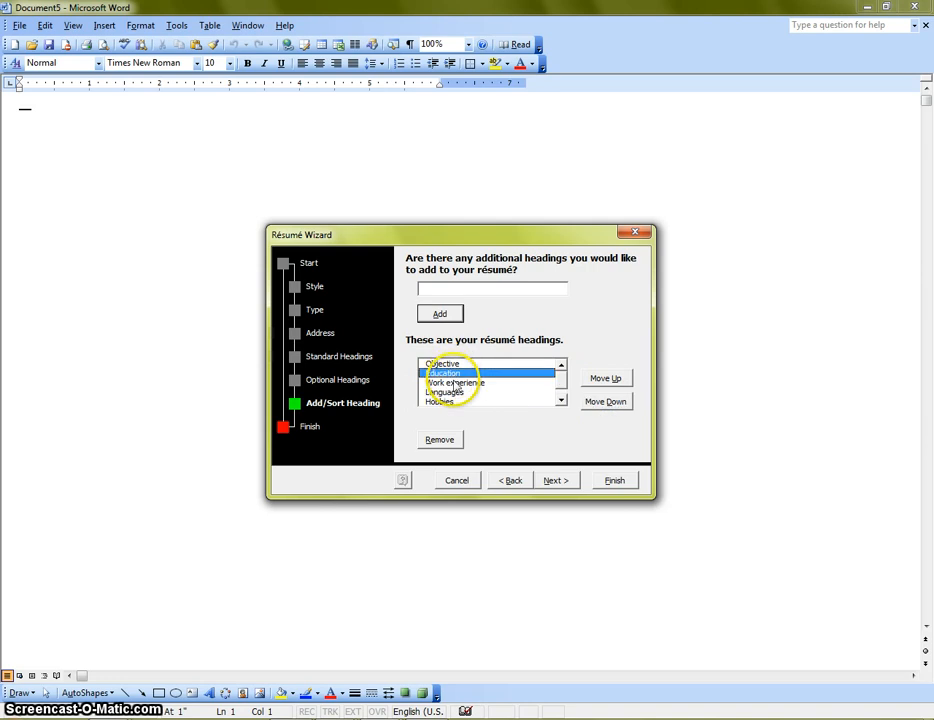
{"action": "left_click", "coordinate": [455, 383]}
{"action": "left_click", "coordinate": [465, 400]}
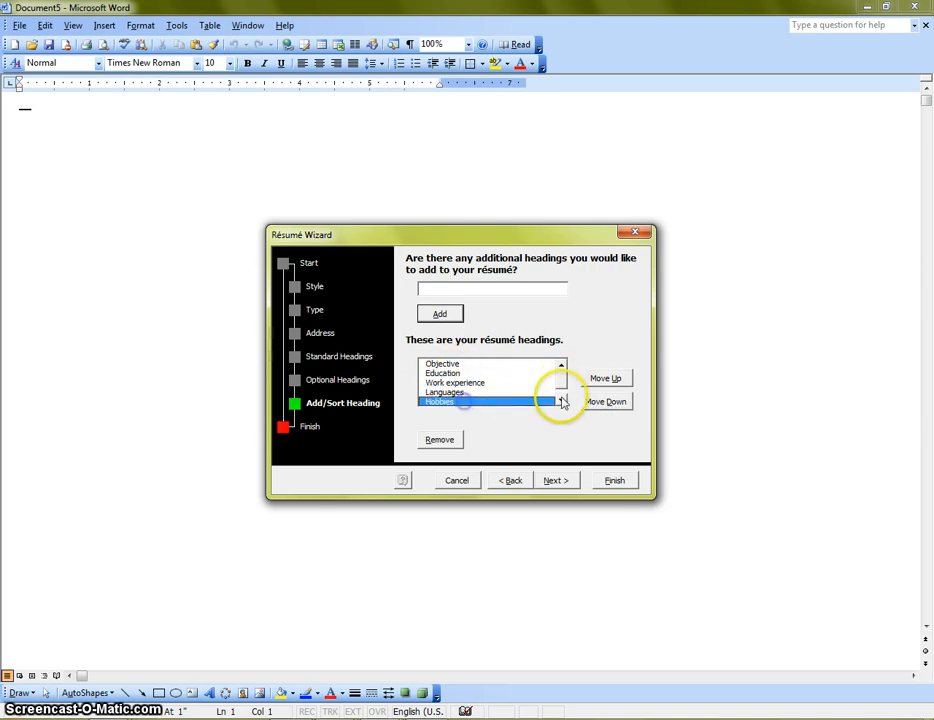
{"action": "left_click", "coordinate": [561, 400]}
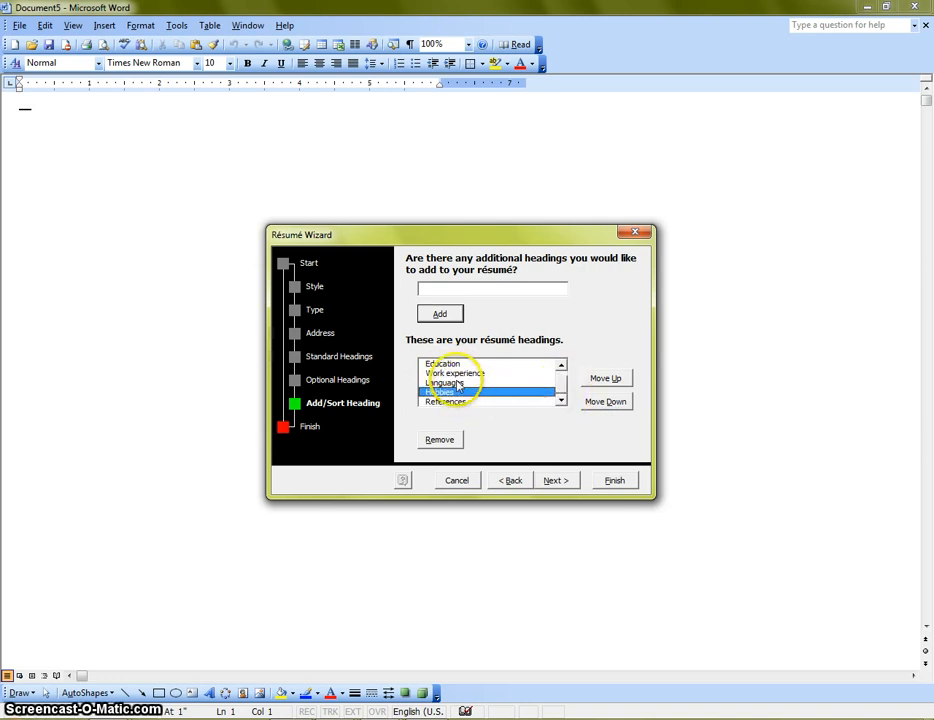
{"action": "left_click", "coordinate": [561, 366]}
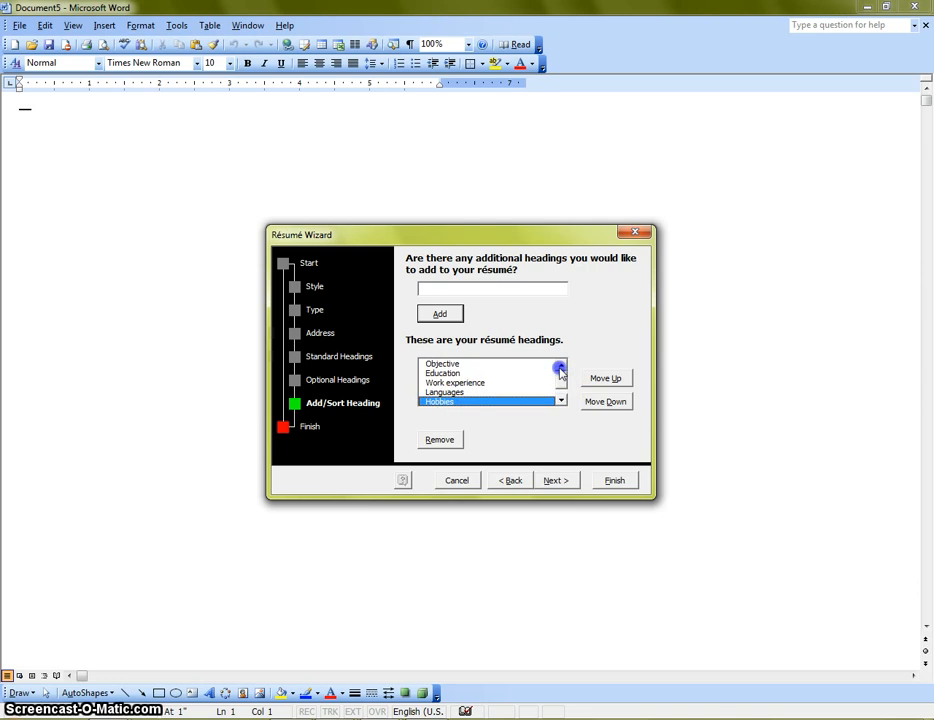
{"action": "left_click", "coordinate": [443, 364]}
{"action": "left_click", "coordinate": [446, 373]}
{"action": "left_click", "coordinate": [450, 382]}
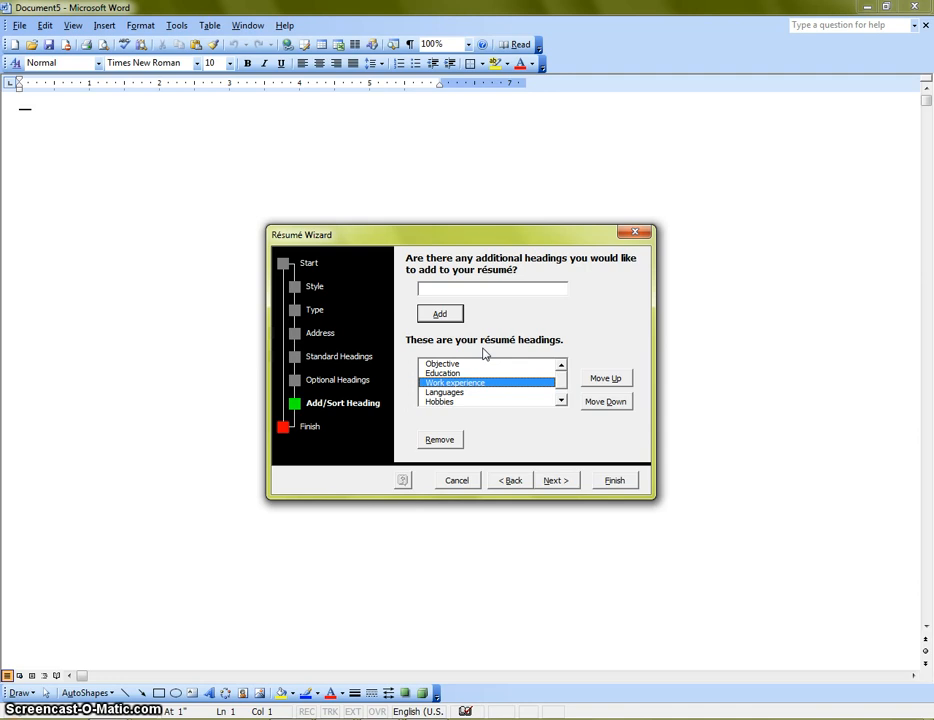
{"action": "left_click", "coordinate": [507, 481]}
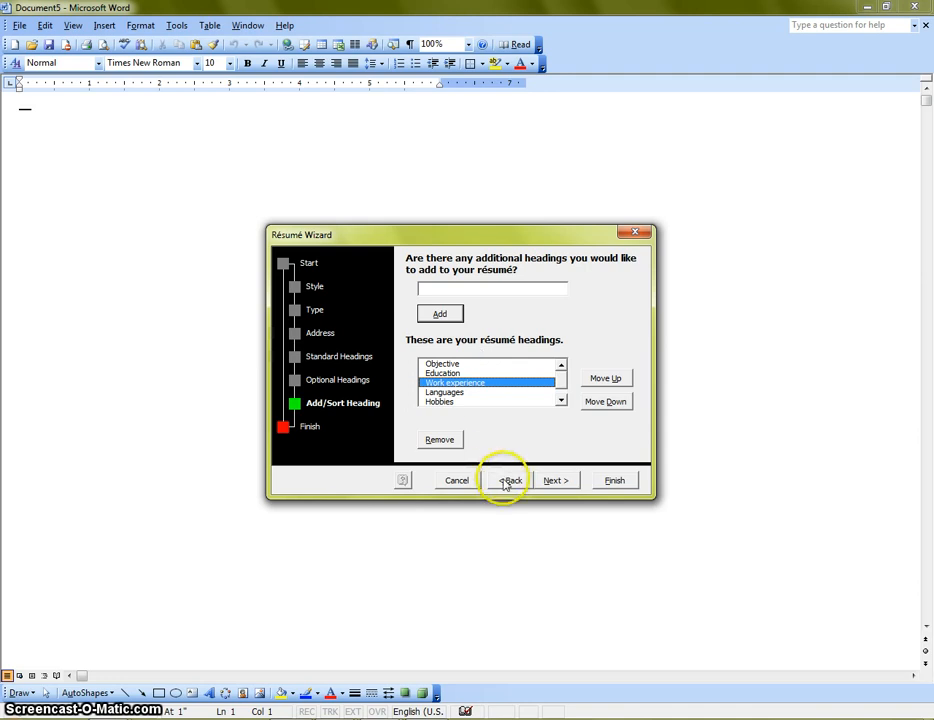
{"action": "left_click", "coordinate": [509, 481]}
{"action": "left_click", "coordinate": [509, 481]}
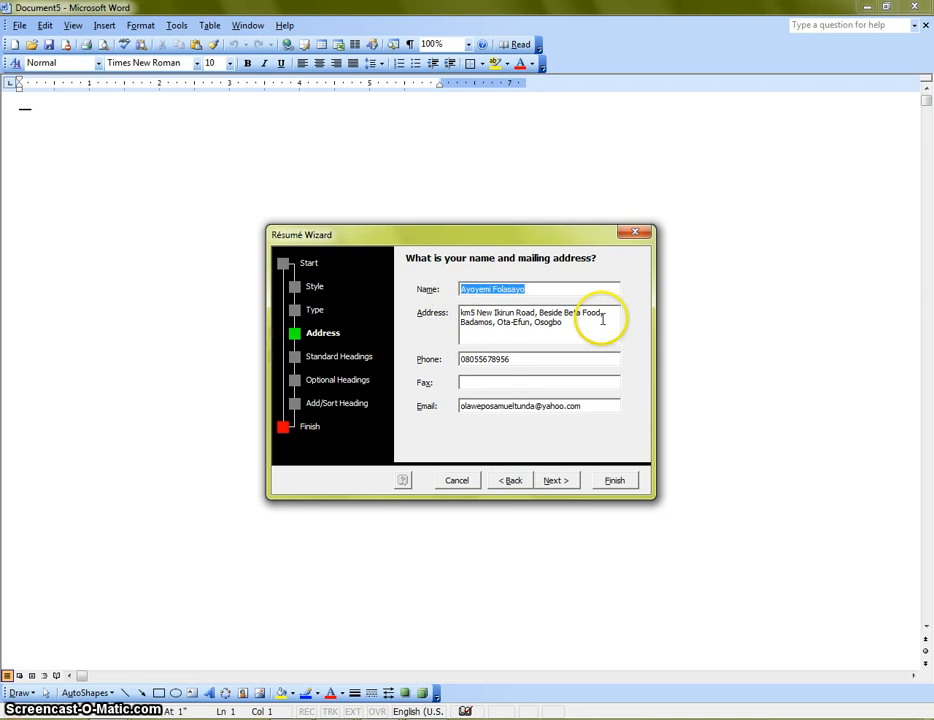
{"action": "left_click", "coordinate": [553, 481]}
{"action": "left_click", "coordinate": [553, 481]}
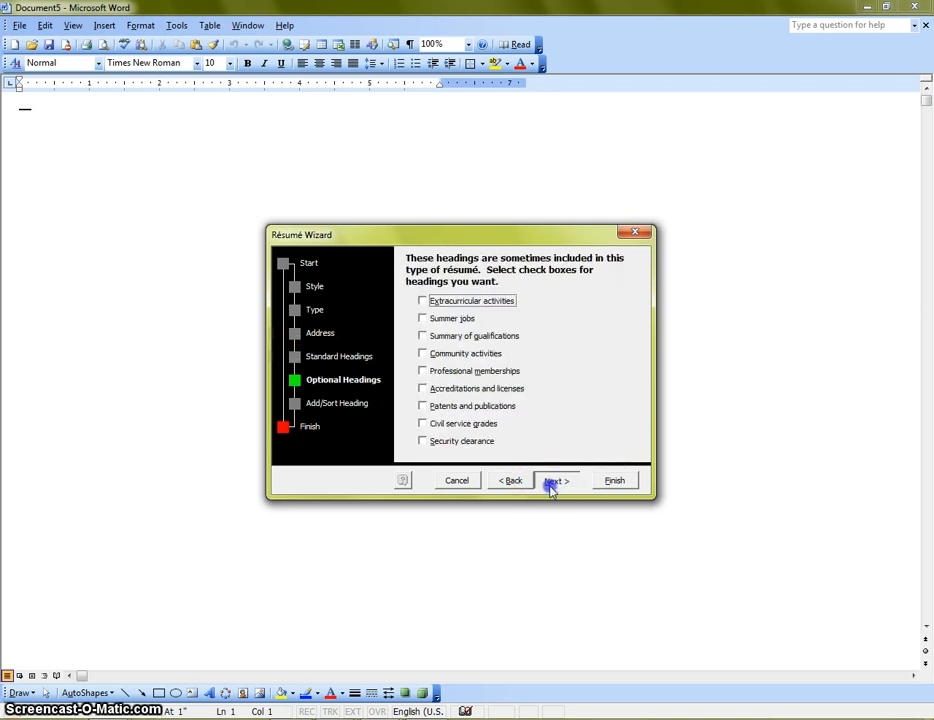
{"action": "left_click", "coordinate": [553, 482]}
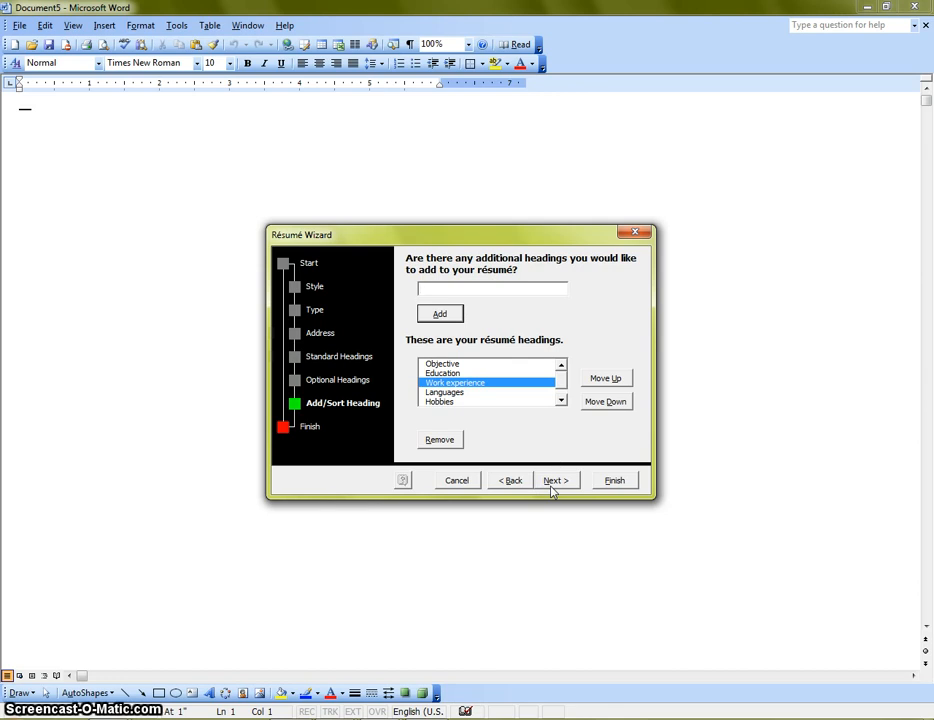
{"action": "left_click", "coordinate": [477, 288]}
Step: Add the custom headings 'Sex' and 'State of Origin' to the heading list
{"action": "left_click", "coordinate": [443, 318]}
{"action": "left_click", "coordinate": [561, 398]}
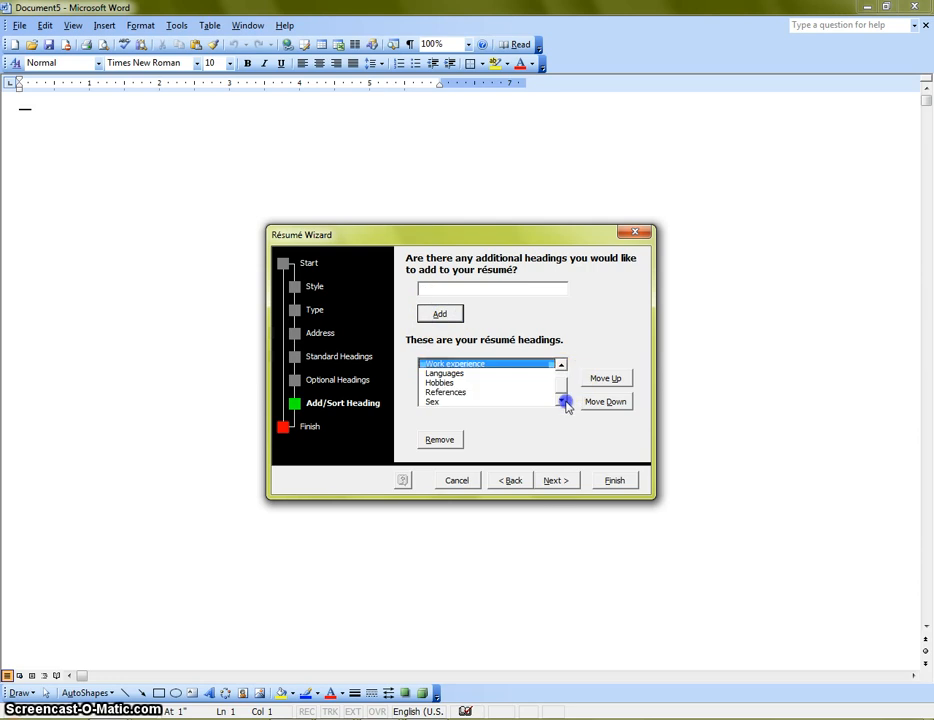
{"action": "left_click", "coordinate": [443, 403]}
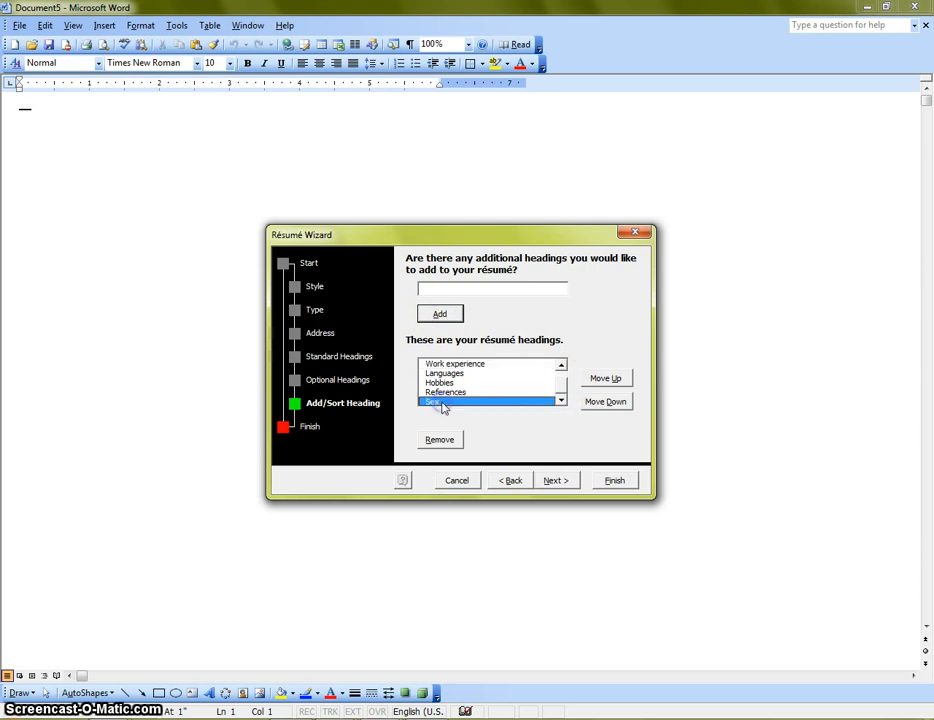
{"action": "left_click", "coordinate": [477, 289]}
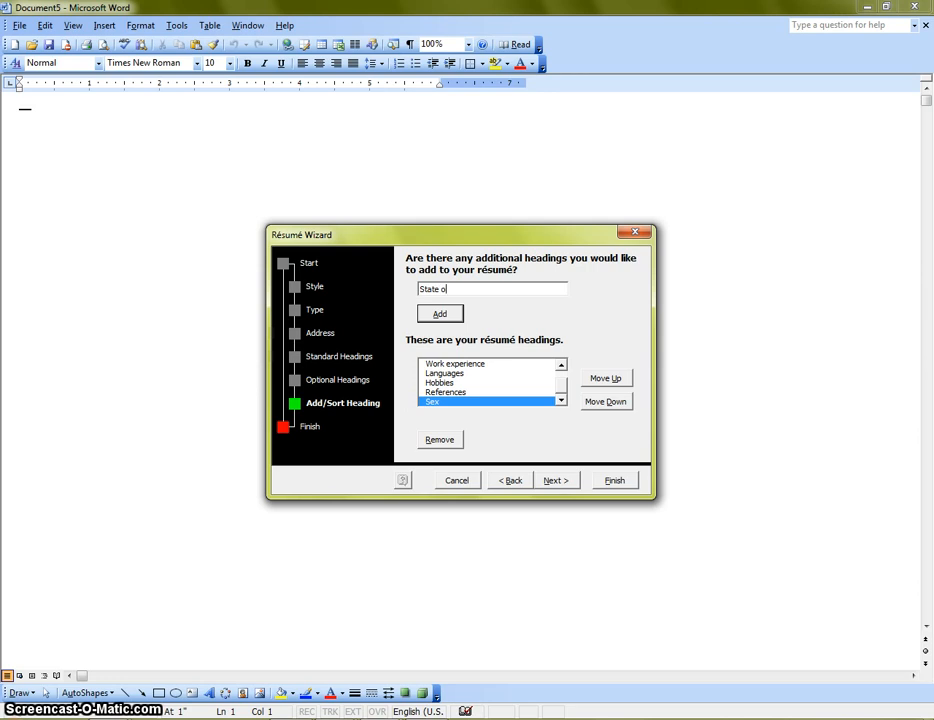
{"action": "type", "text": "State of Origin"}
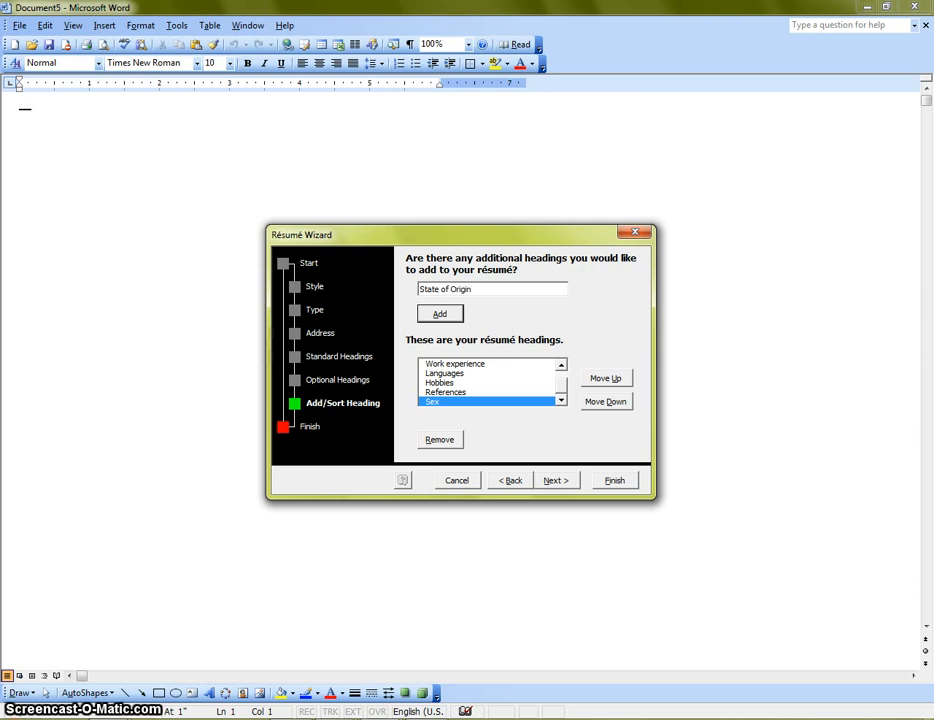
{"action": "left_click", "coordinate": [441, 313]}
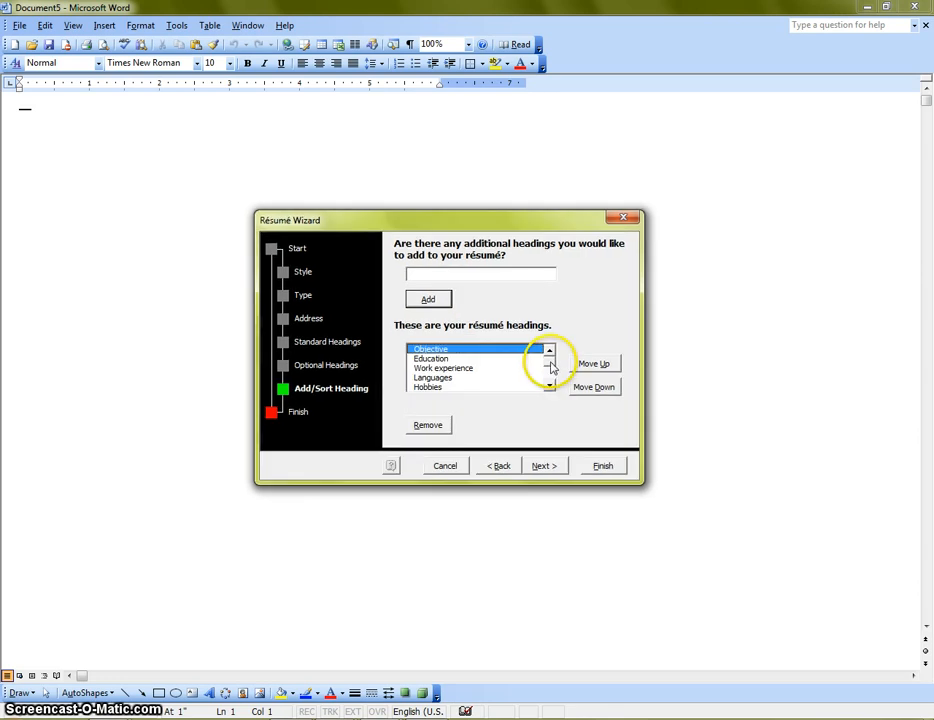
Step: Move the Sex and State of Origin headings up between Objective and Education
{"action": "mouse_move", "coordinate": [551, 368]}
{"action": "left_mouse_down"}
{"action": "mouse_move", "coordinate": [549, 385]}
{"action": "mouse_move", "coordinate": [548, 353]}
{"action": "left_mouse_up"}
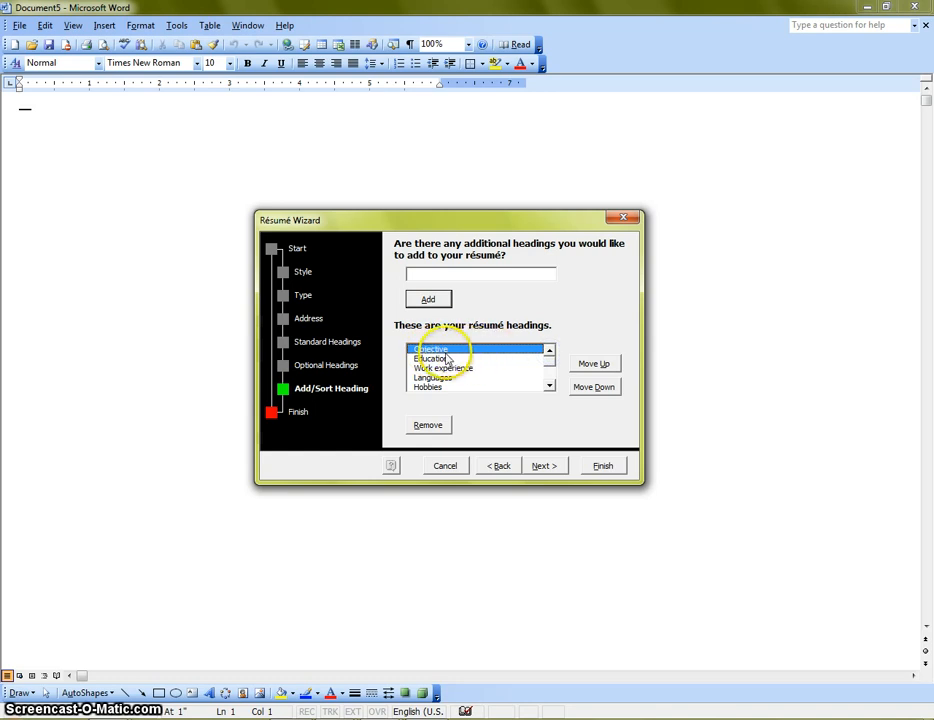
{"action": "left_click_drag", "start_coordinate": [547, 366], "coordinate": [548, 380]}
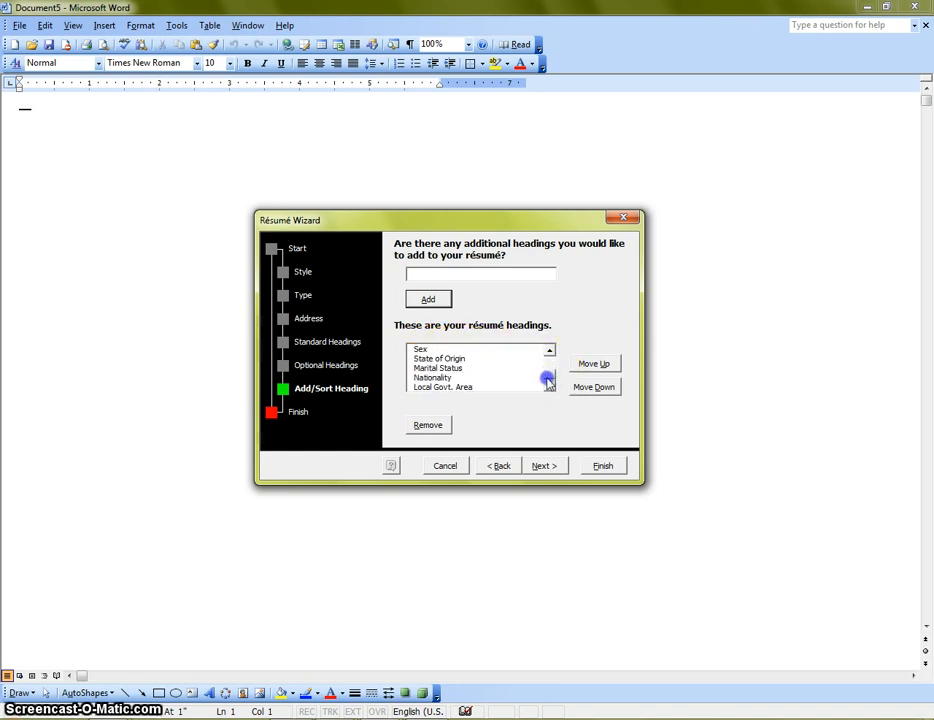
{"action": "left_click", "coordinate": [418, 349]}
{"action": "left_click", "coordinate": [551, 351]}
{"action": "left_click", "coordinate": [551, 351]}
{"action": "left_click", "coordinate": [551, 351]}
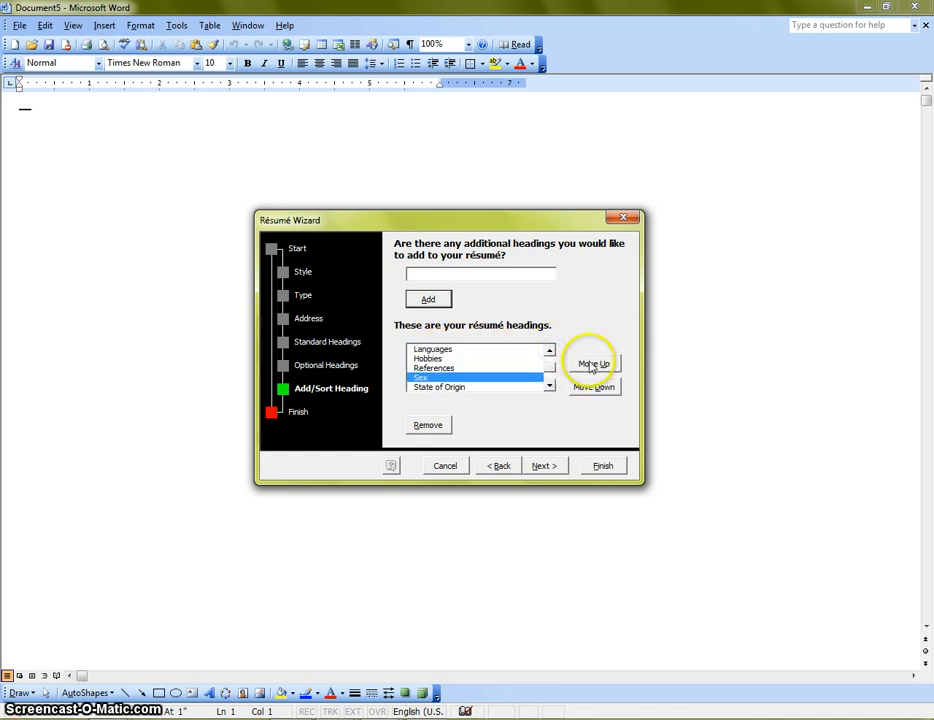
{"action": "left_click", "coordinate": [590, 363]}
{"action": "left_click", "coordinate": [590, 363]}
{"action": "left_click", "coordinate": [590, 363]}
{"action": "left_click", "coordinate": [549, 350]}
{"action": "left_click", "coordinate": [549, 350]}
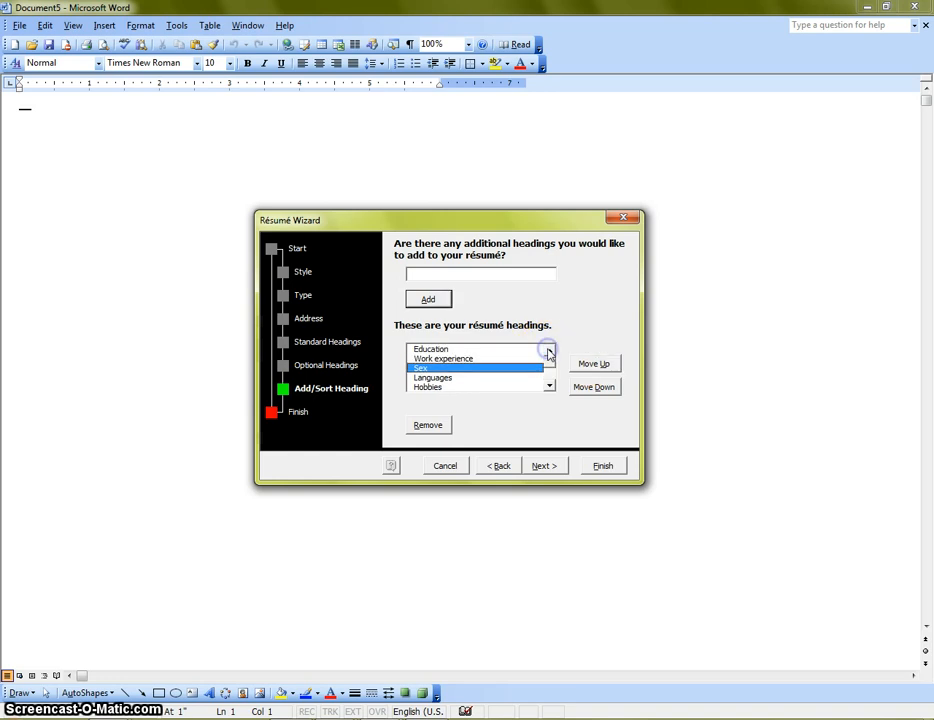
{"action": "left_click", "coordinate": [549, 350]}
{"action": "left_click", "coordinate": [603, 364]}
{"action": "left_click", "coordinate": [603, 364]}
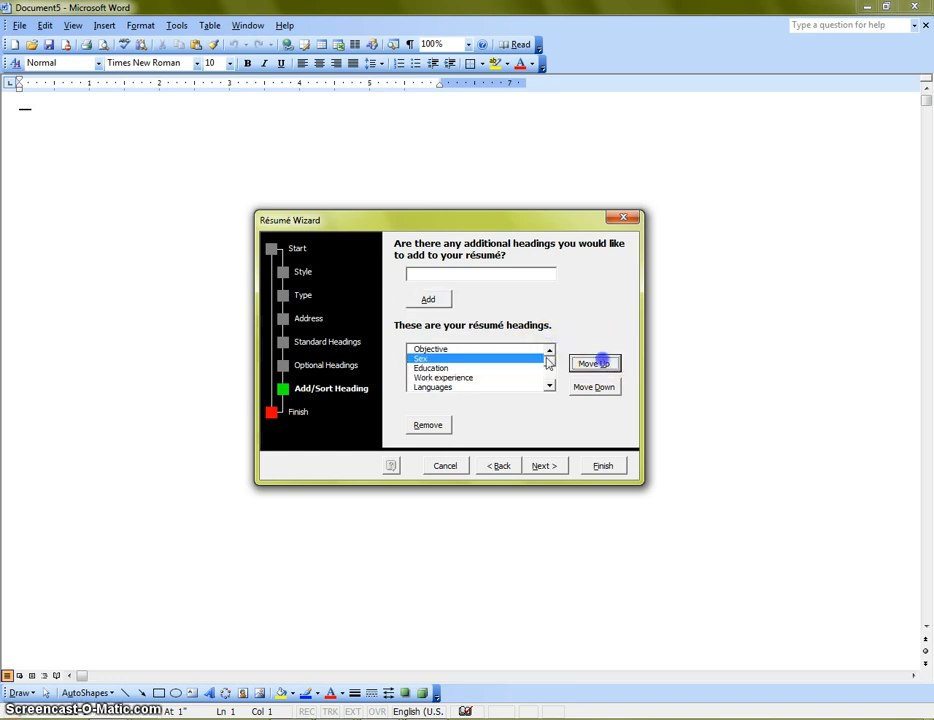
{"action": "left_click", "coordinate": [549, 385]}
{"action": "left_click", "coordinate": [549, 385]}
{"action": "left_click", "coordinate": [549, 385]}
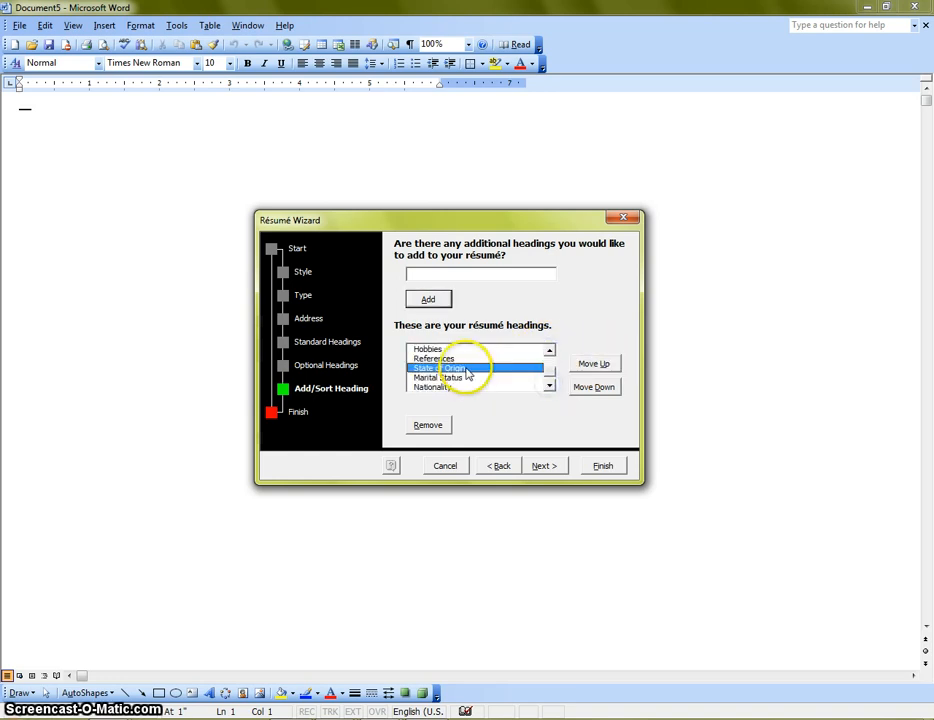
{"action": "left_click", "coordinate": [596, 364]}
{"action": "left_click", "coordinate": [598, 365]}
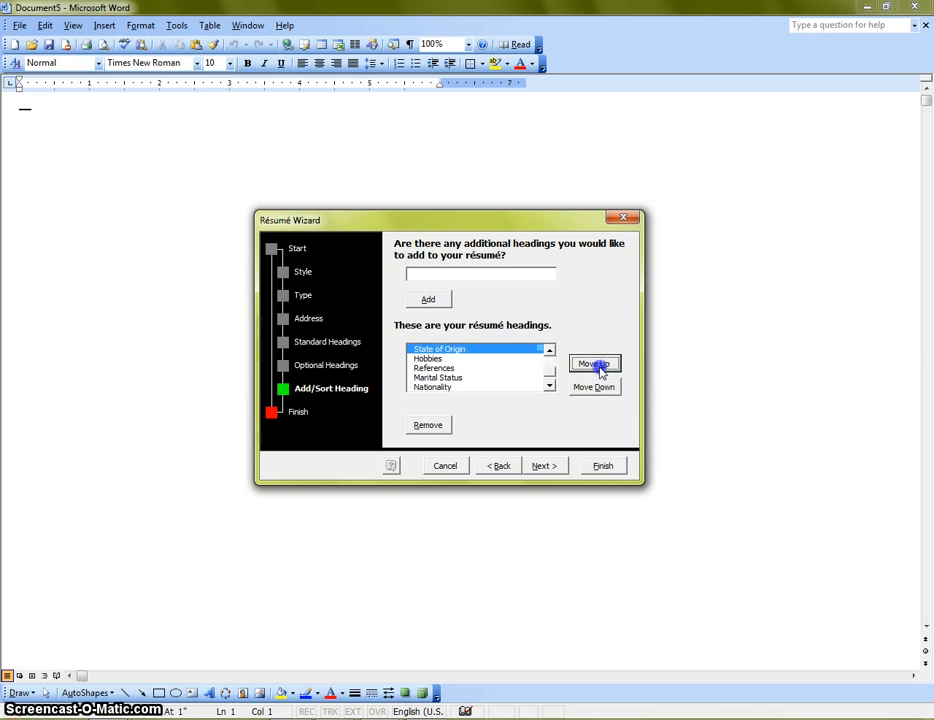
{"action": "left_click", "coordinate": [549, 350]}
{"action": "left_click", "coordinate": [549, 350]}
{"action": "left_click", "coordinate": [549, 350]}
{"action": "left_click", "coordinate": [593, 364]}
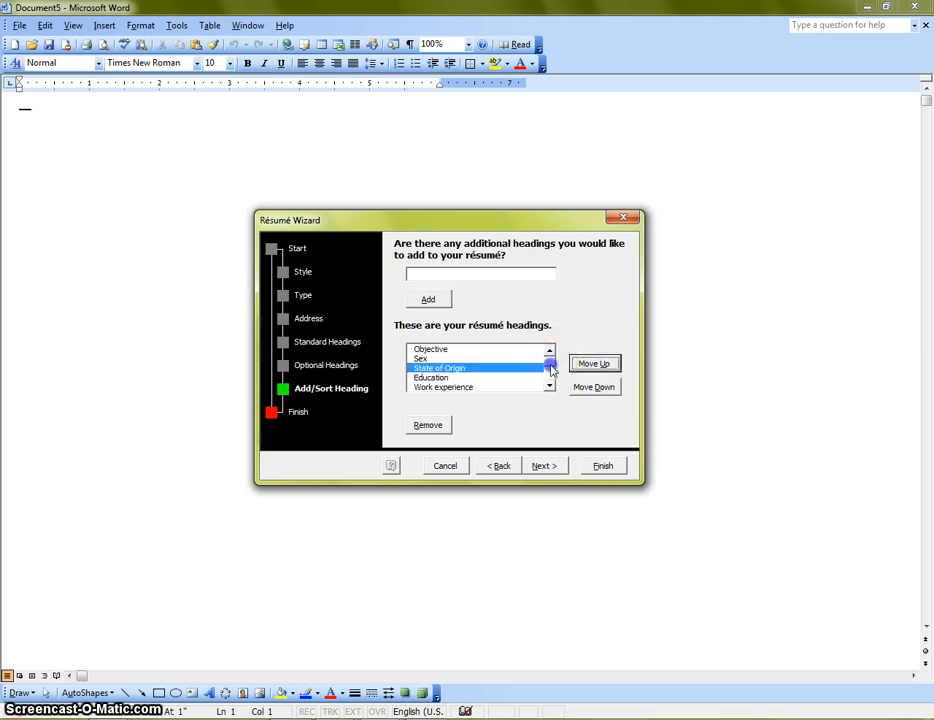
Step: Move Marital Status above State of Origin and Nationality above Education
{"action": "left_click_drag", "start_coordinate": [550, 369], "coordinate": [510, 381]}
{"action": "left_click", "coordinate": [438, 368]}
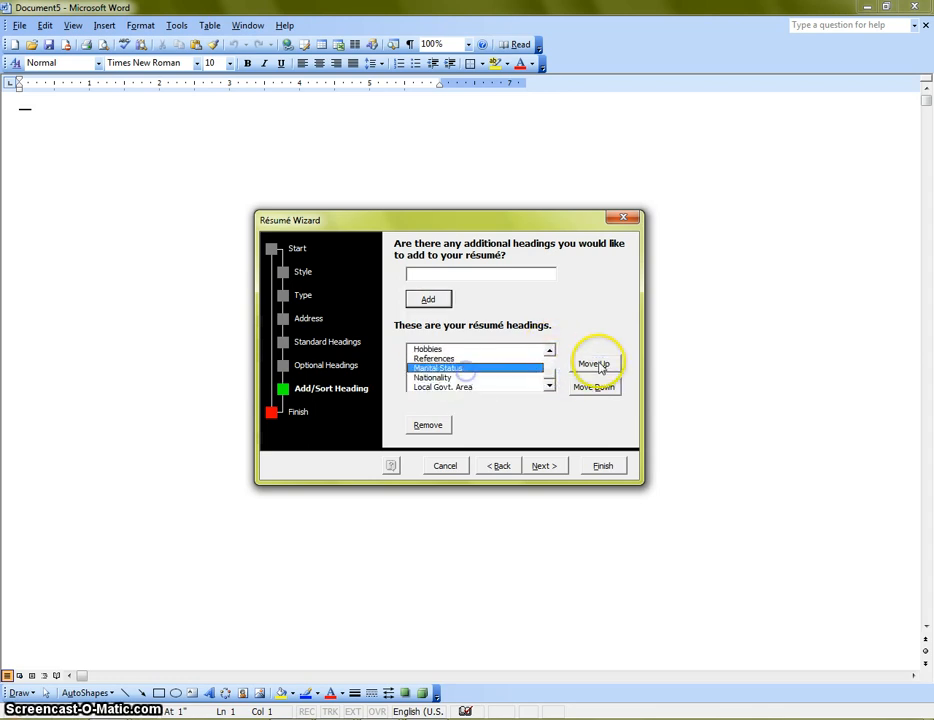
{"action": "left_click", "coordinate": [596, 364]}
{"action": "left_click", "coordinate": [549, 352]}
{"action": "left_click", "coordinate": [549, 352]}
{"action": "left_click", "coordinate": [549, 352]}
{"action": "left_click", "coordinate": [549, 352]}
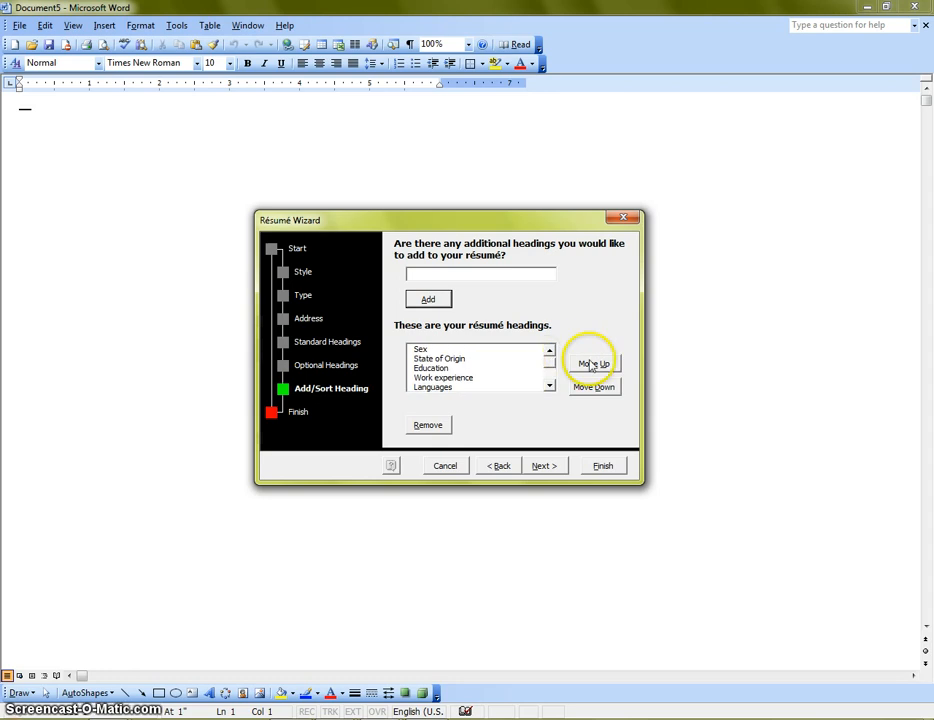
{"action": "left_click", "coordinate": [593, 364]}
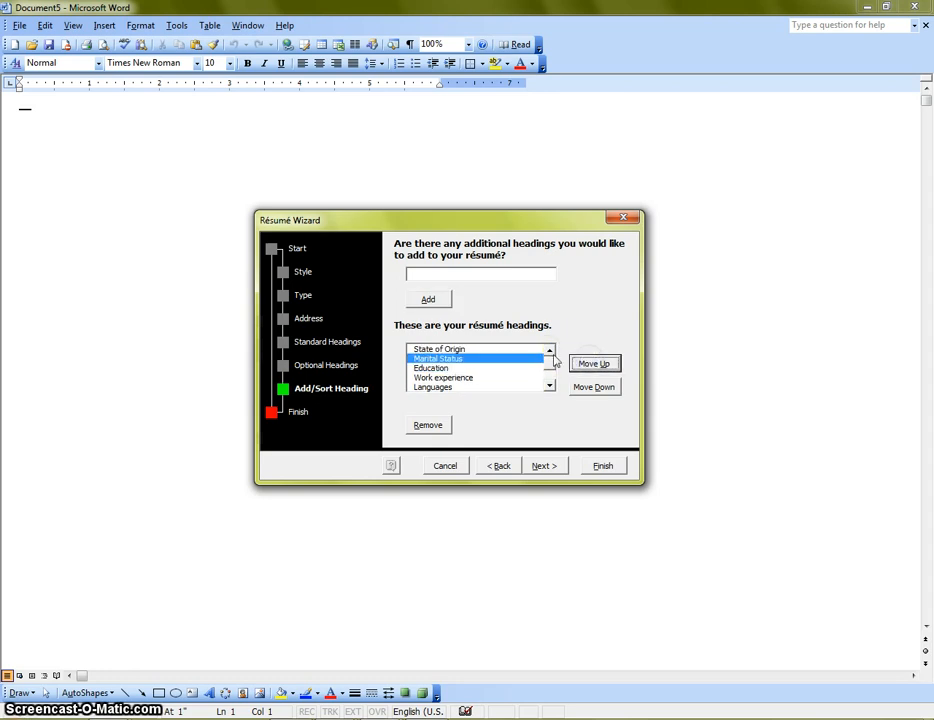
{"action": "left_click", "coordinate": [549, 352]}
{"action": "left_click", "coordinate": [593, 364]}
{"action": "left_click", "coordinate": [549, 352]}
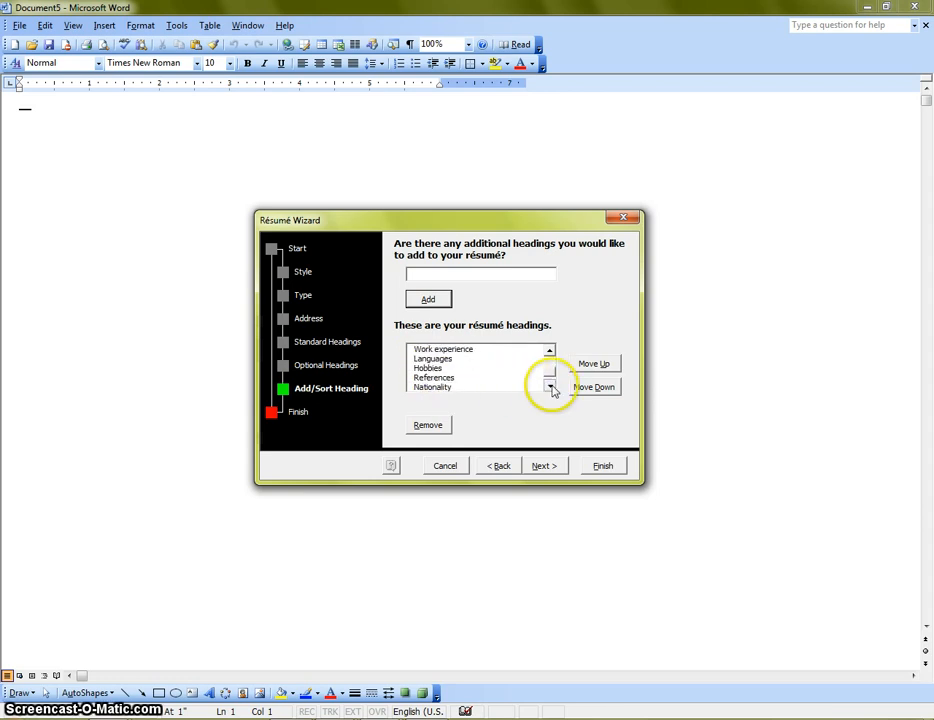
{"action": "left_click", "coordinate": [595, 364]}
{"action": "left_click", "coordinate": [595, 364]}
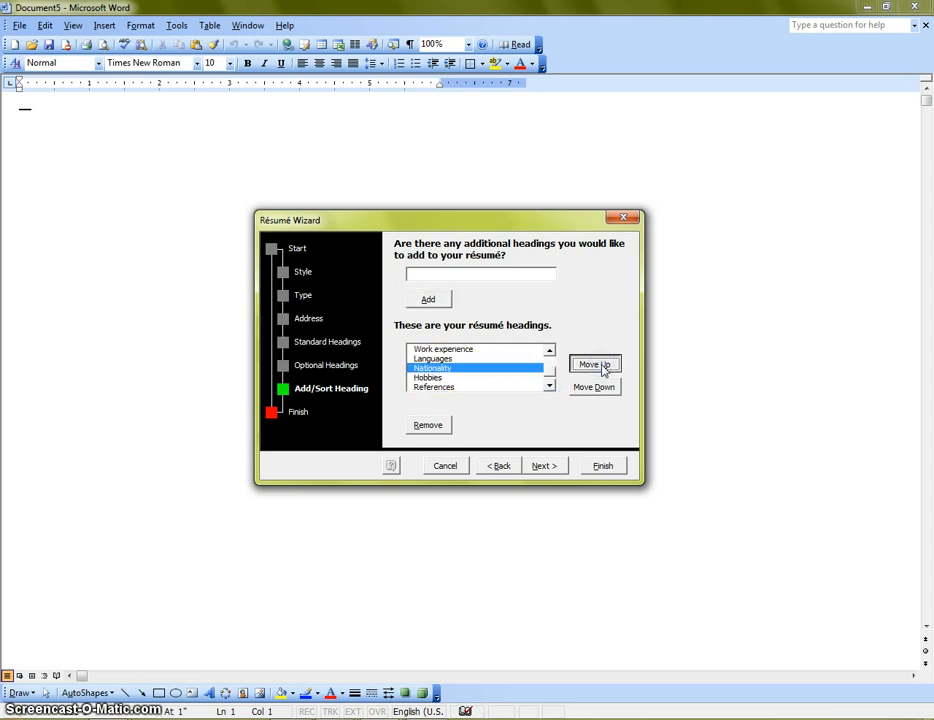
{"action": "left_click", "coordinate": [595, 364]}
{"action": "left_click", "coordinate": [595, 364]}
{"action": "left_click", "coordinate": [550, 352]}
{"action": "left_click", "coordinate": [550, 352]}
{"action": "left_click", "coordinate": [550, 352]}
{"action": "left_click", "coordinate": [594, 364]}
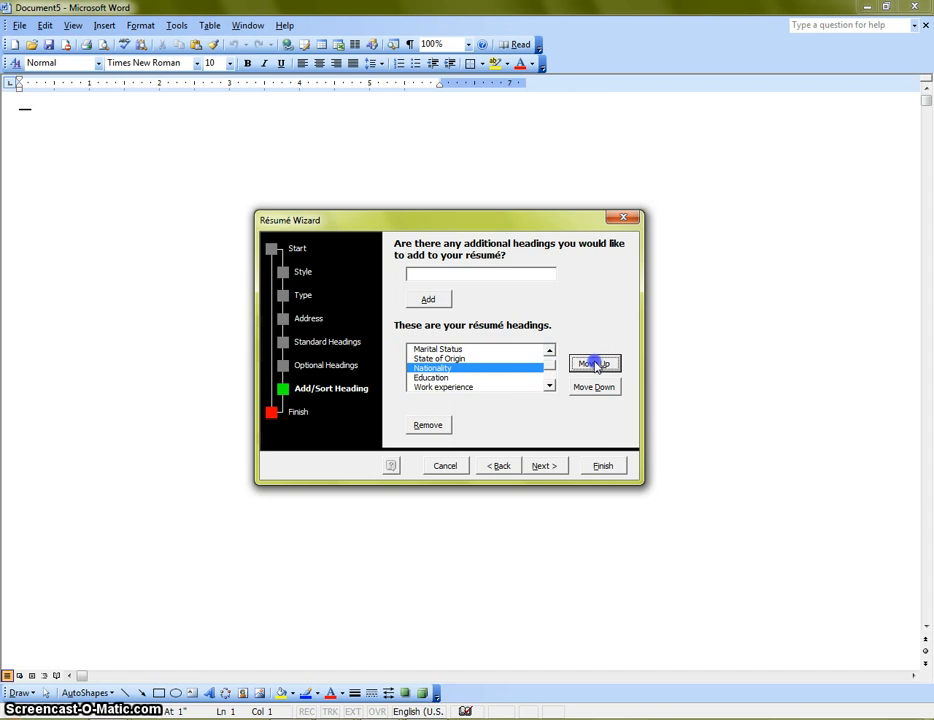
Step: Move Local Govt. Area above Nationality and advance to the wizard's Finish step
{"action": "left_click", "coordinate": [549, 386]}
{"action": "left_click", "coordinate": [549, 386]}
{"action": "left_click", "coordinate": [549, 386]}
{"action": "left_click", "coordinate": [549, 386]}
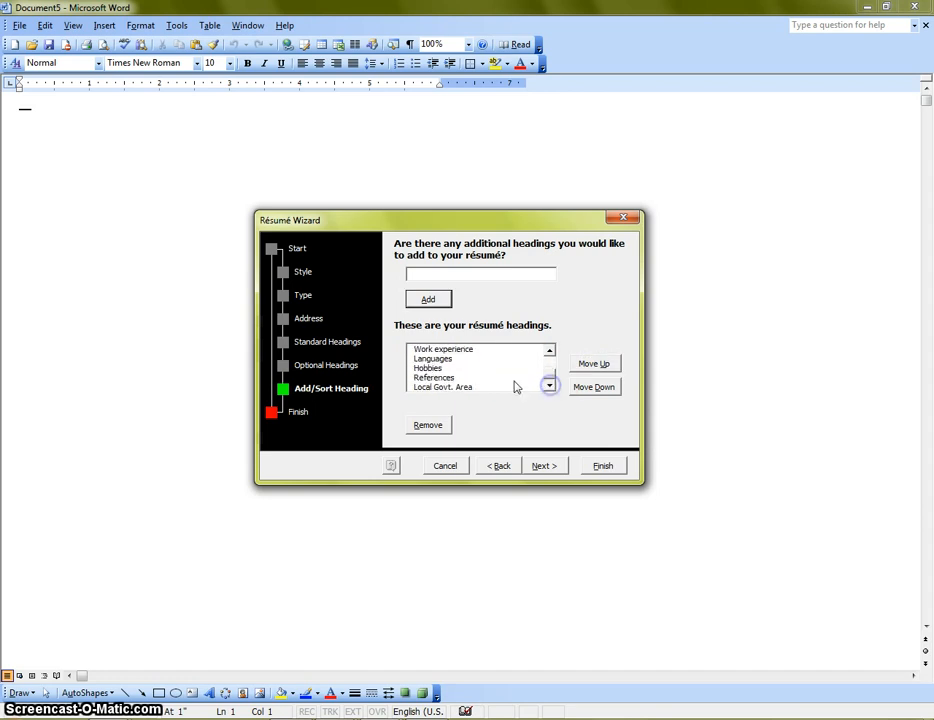
{"action": "left_click", "coordinate": [596, 364]}
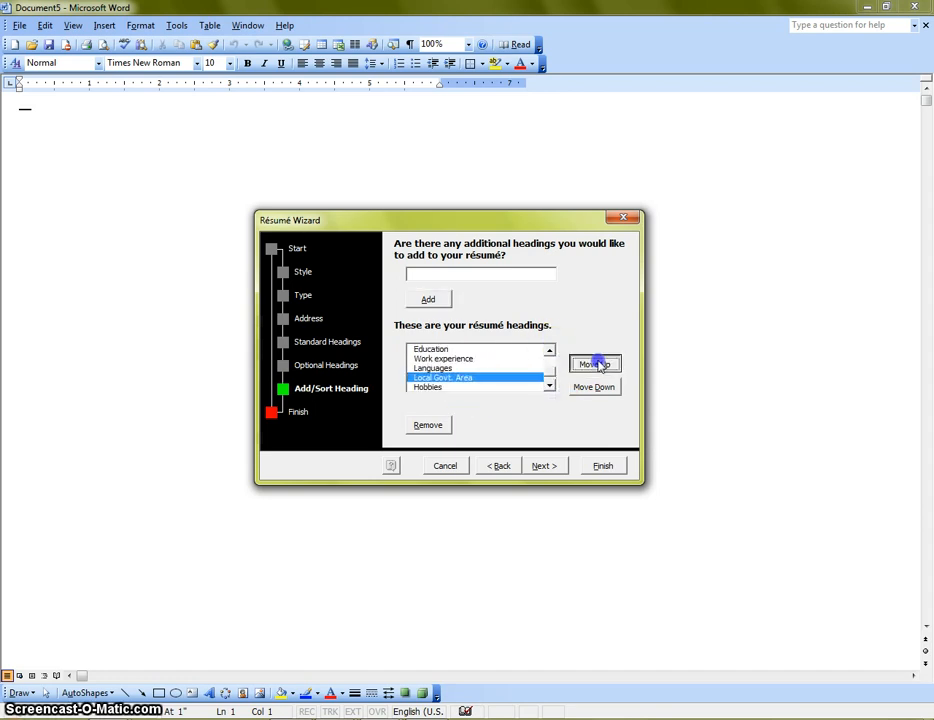
{"action": "left_click", "coordinate": [596, 364]}
{"action": "left_click", "coordinate": [549, 350]}
{"action": "left_click", "coordinate": [549, 350]}
{"action": "left_click", "coordinate": [549, 350]}
{"action": "left_click", "coordinate": [594, 364]}
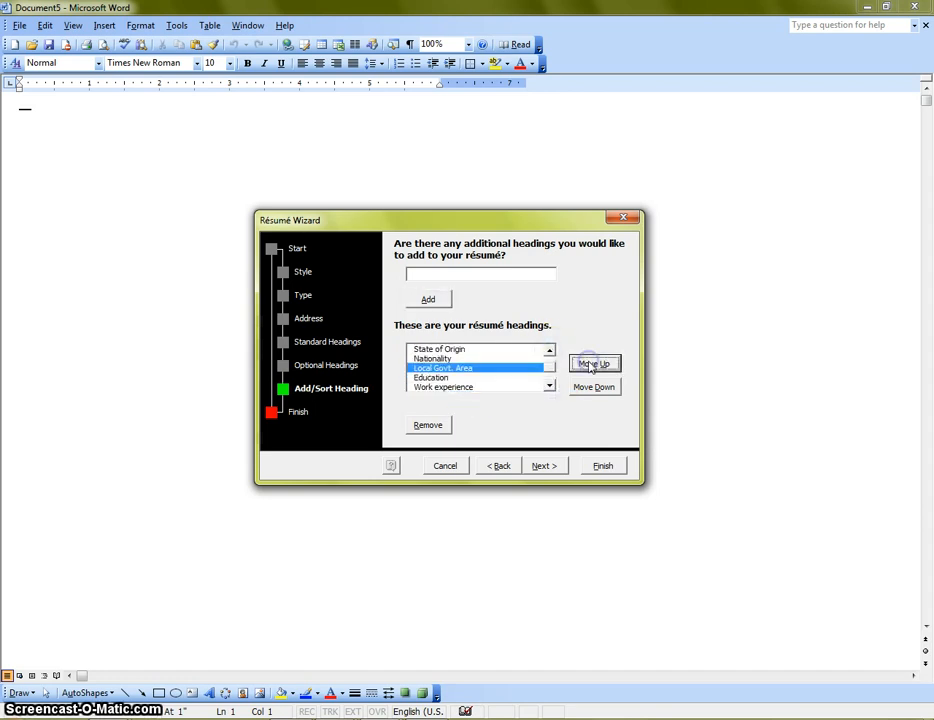
{"action": "left_click", "coordinate": [594, 364]}
{"action": "left_click", "coordinate": [549, 350]}
{"action": "left_click", "coordinate": [549, 350]}
{"action": "left_click", "coordinate": [549, 350]}
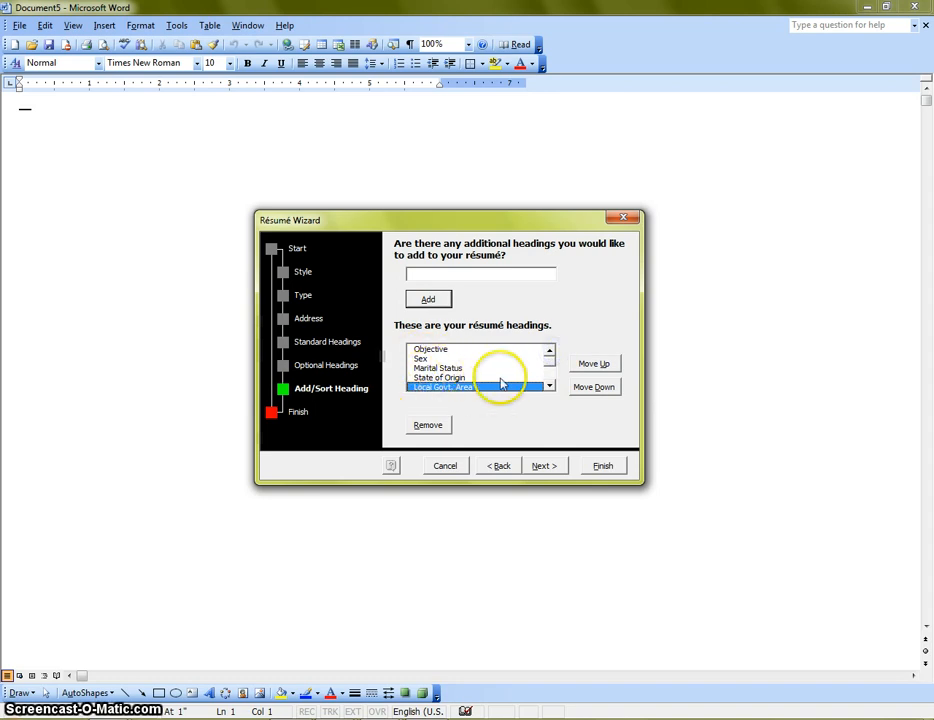
{"action": "left_click", "coordinate": [549, 385]}
{"action": "left_click", "coordinate": [549, 385]}
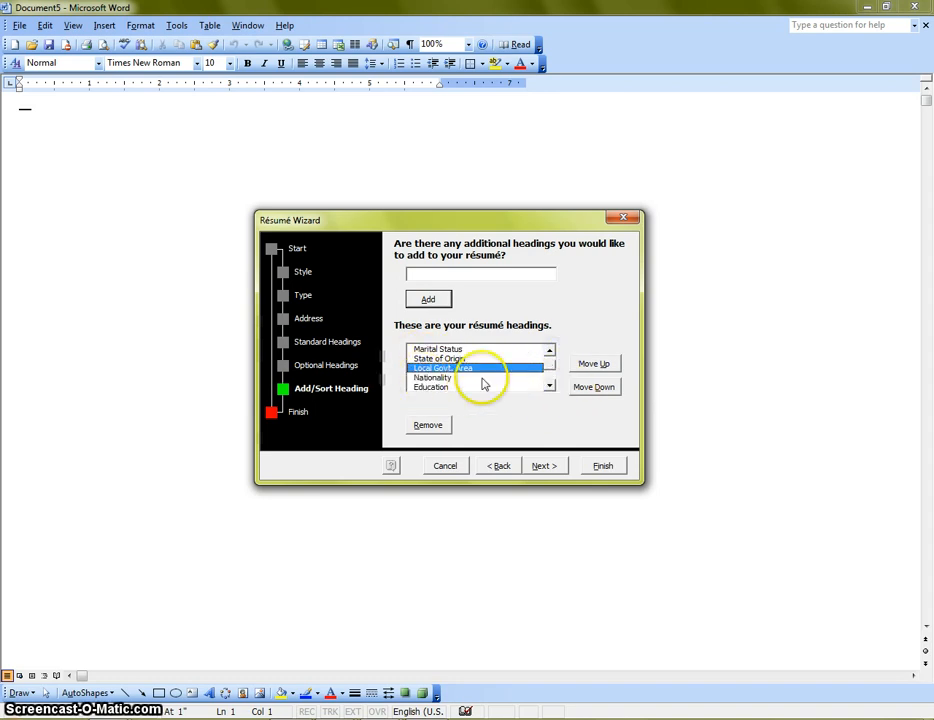
{"action": "left_click", "coordinate": [549, 385]}
{"action": "left_click", "coordinate": [549, 385]}
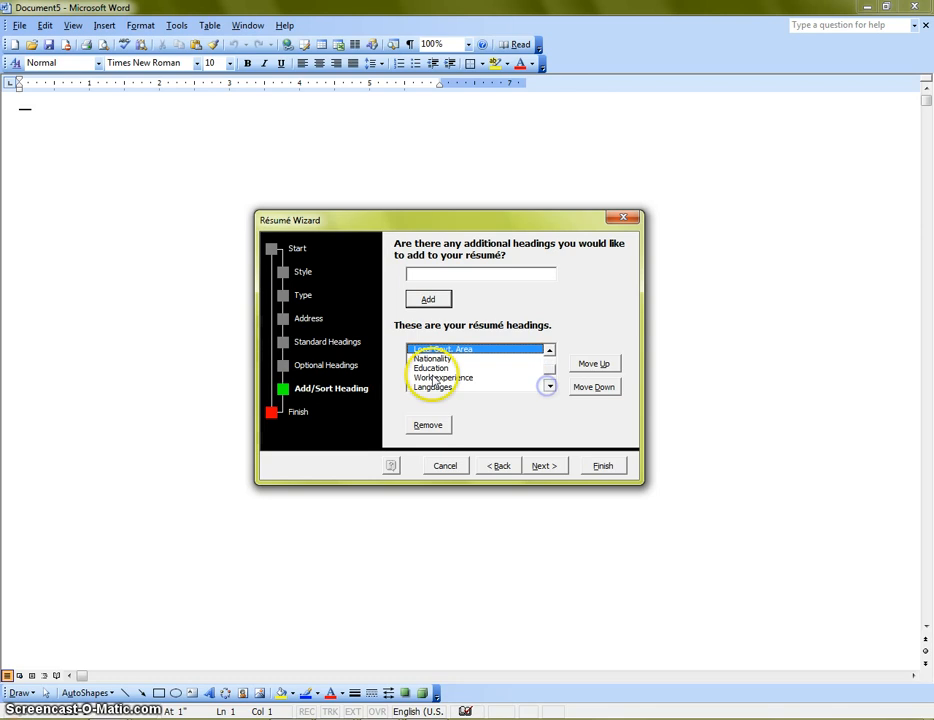
{"action": "left_click", "coordinate": [549, 385]}
{"action": "left_click", "coordinate": [549, 385]}
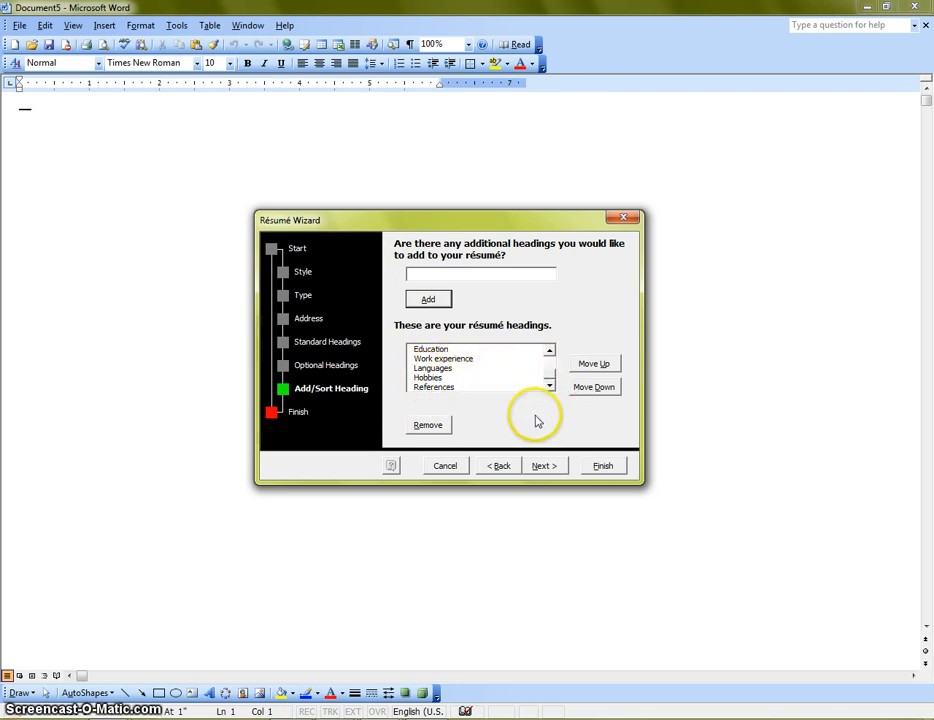
{"action": "left_click", "coordinate": [545, 466]}
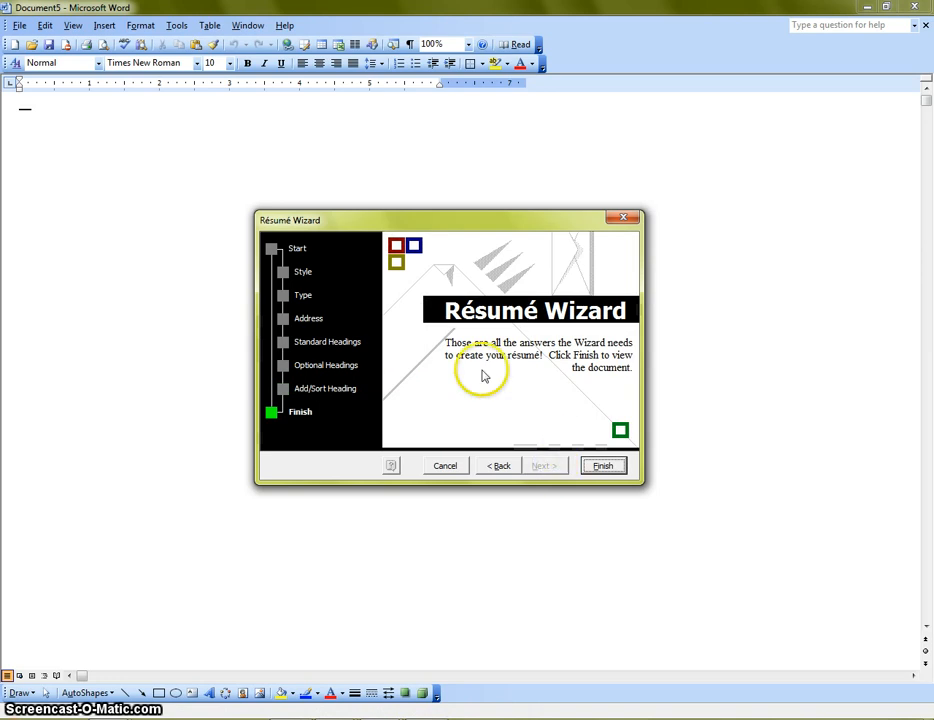
Step: Finish the Résumé Wizard to generate the résumé with Objective, Sex, Marital Status through References
{"action": "left_click", "coordinate": [600, 466]}
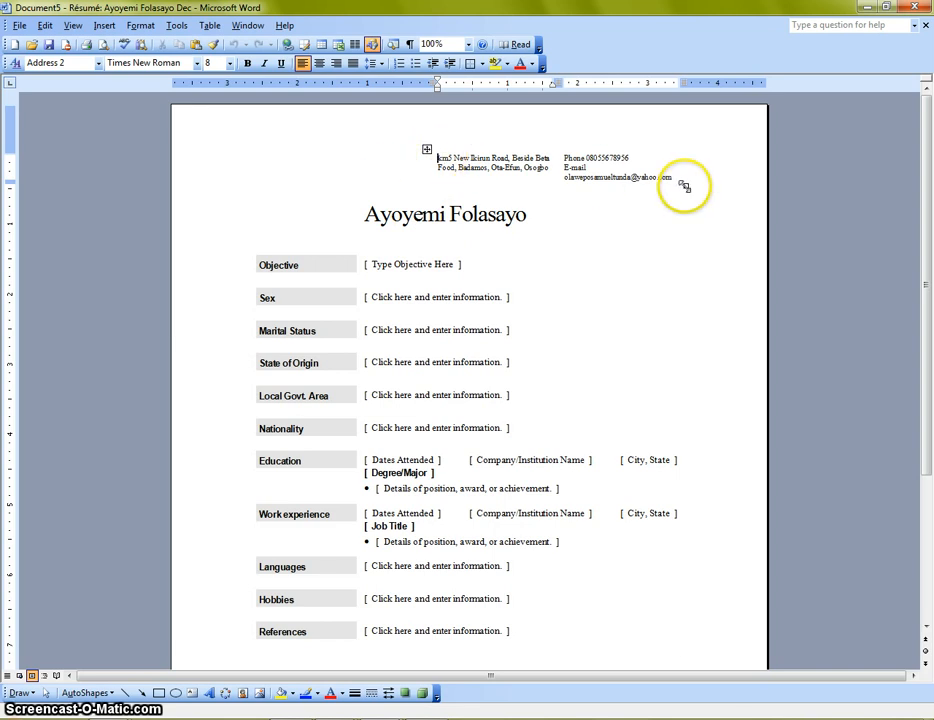
Step: Set the address and contact block to 10 pt and widen its table so the text re-wraps
{"action": "left_click_drag", "start_coordinate": [690, 190], "coordinate": [702, 198]}
{"action": "left_click", "coordinate": [420, 159]}
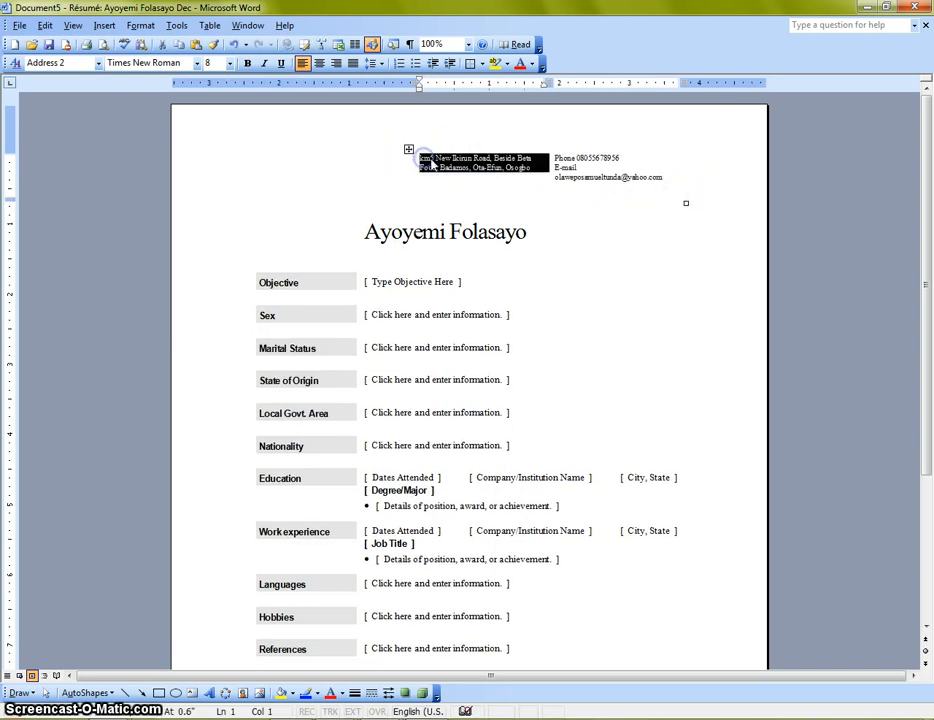
{"action": "left_click", "coordinate": [436, 159]}
{"action": "left_click_drag", "start_coordinate": [420, 159], "coordinate": [653, 167]}
{"action": "left_click", "coordinate": [222, 64]}
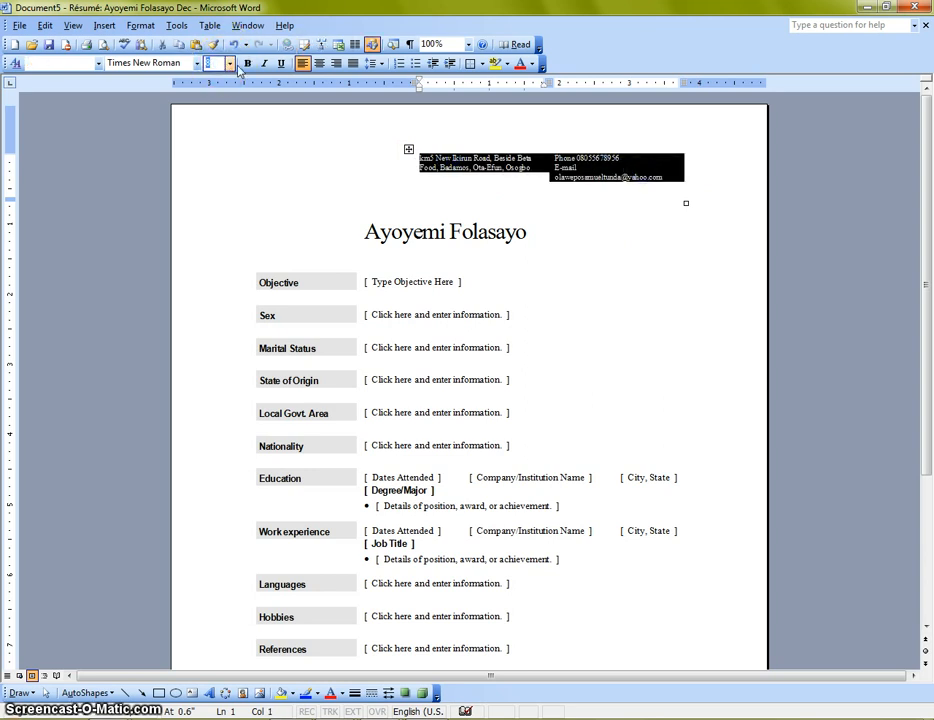
{"action": "key", "text": "Return"}
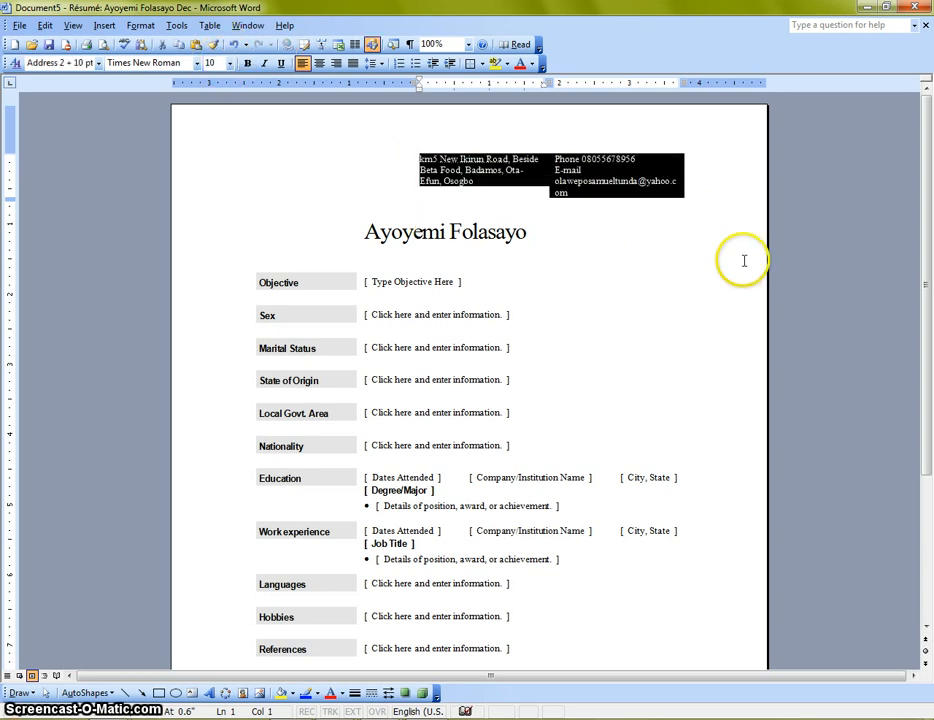
{"action": "left_click", "coordinate": [682, 232]}
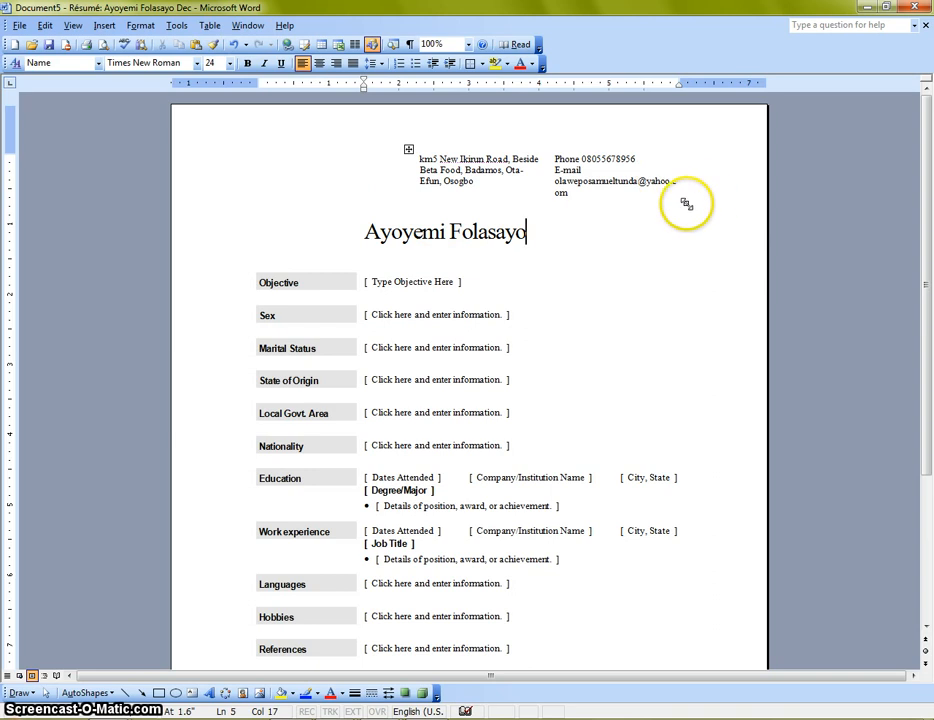
{"action": "left_click_drag", "start_coordinate": [710, 198], "coordinate": [718, 194]}
{"action": "left_click", "coordinate": [578, 237]}
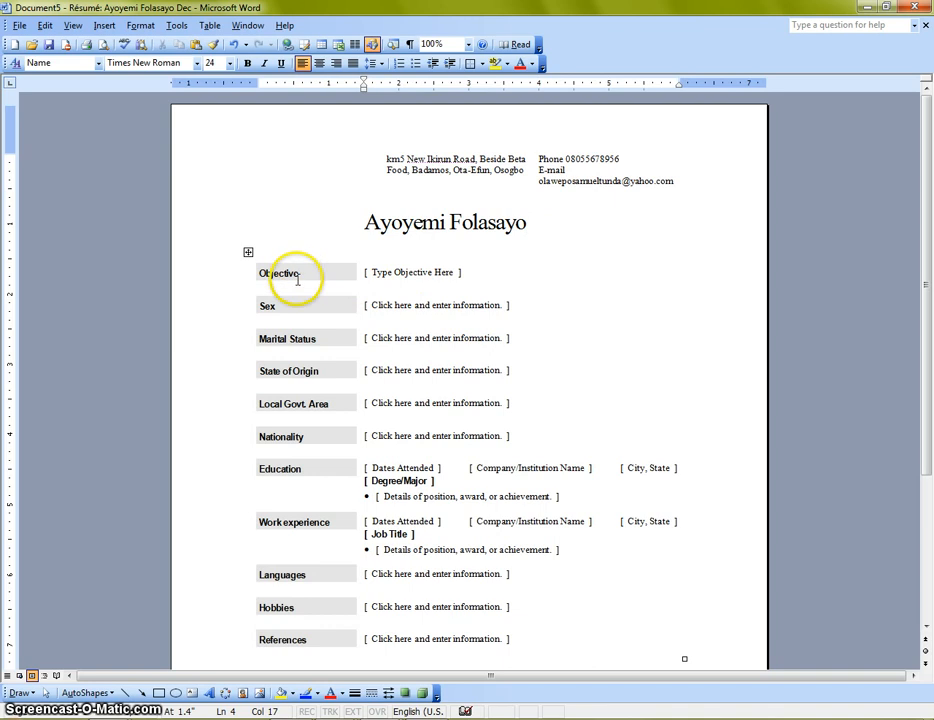
Step: Fill in Sex as Male, Marital Status as Single and State of Origin as Imo State
{"action": "left_click", "coordinate": [419, 283]}
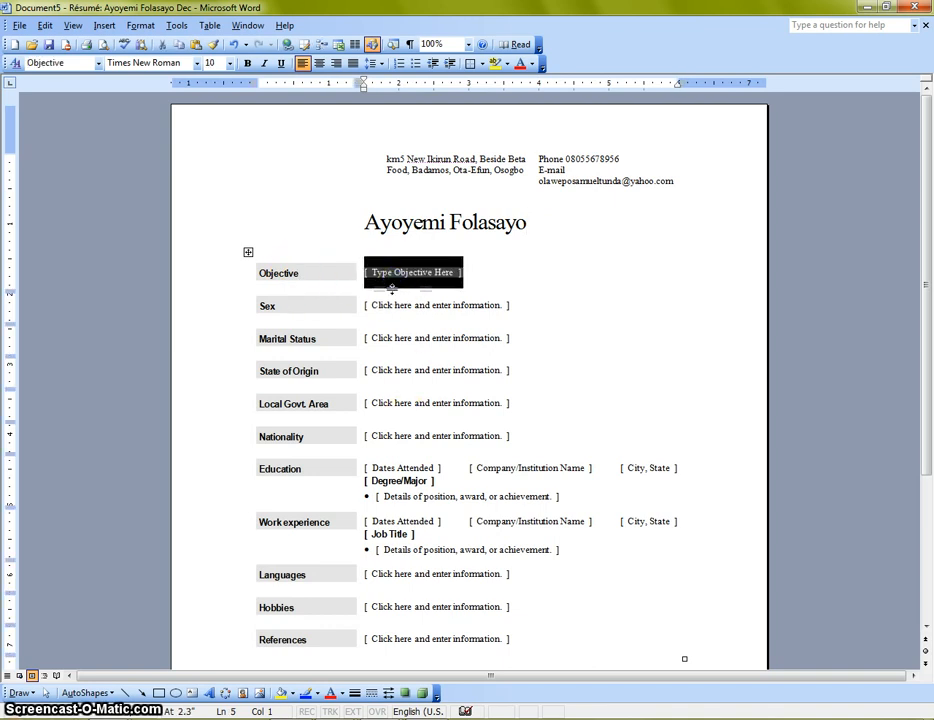
{"action": "left_click", "coordinate": [390, 309]}
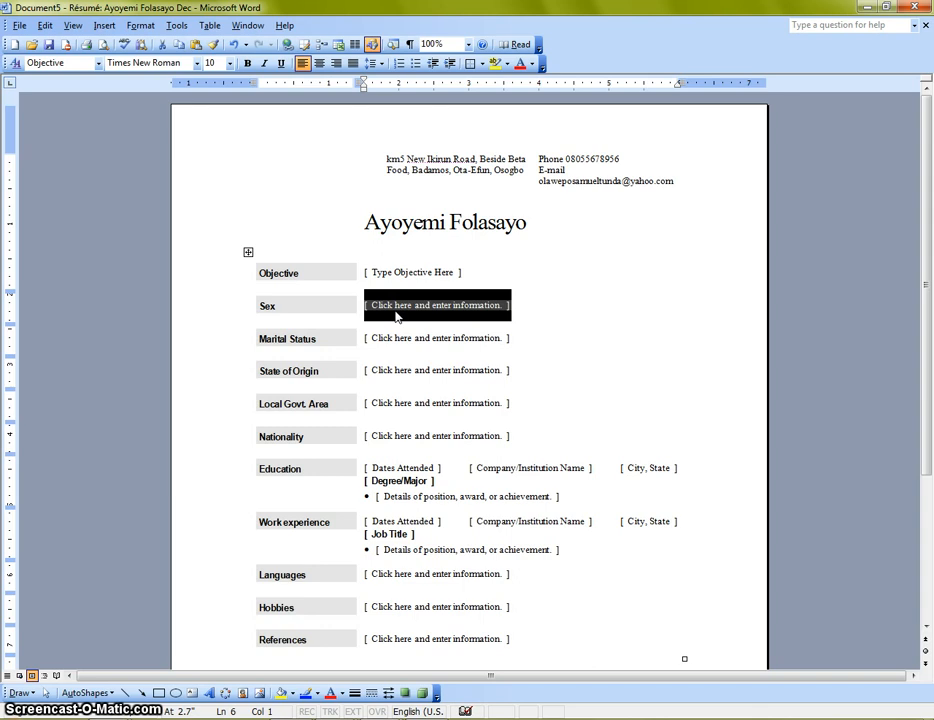
{"action": "type", "text": "Male"}
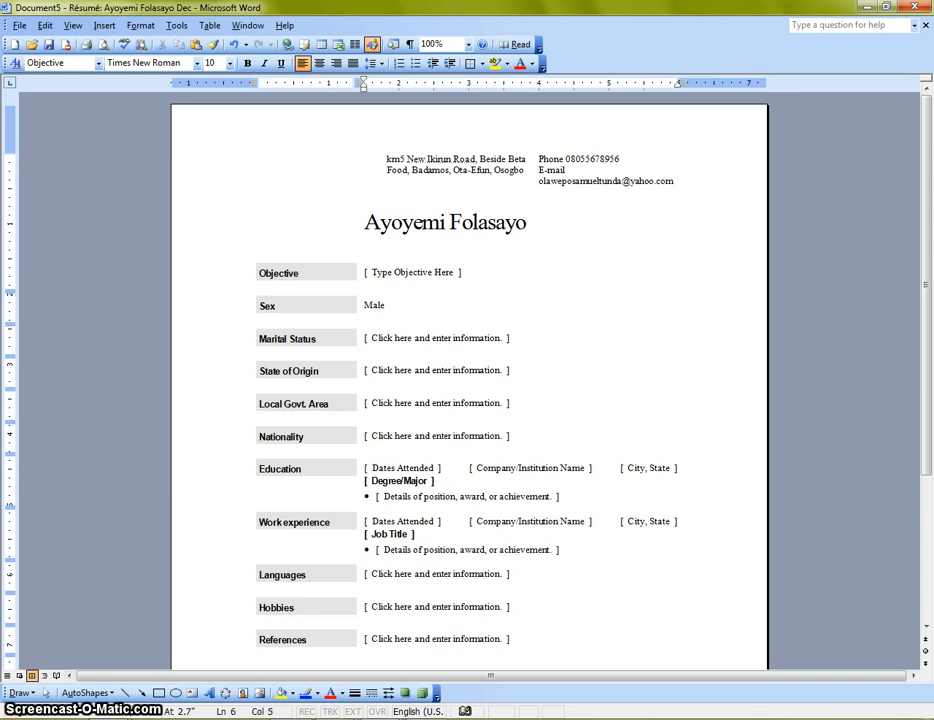
{"action": "left_click", "coordinate": [405, 338]}
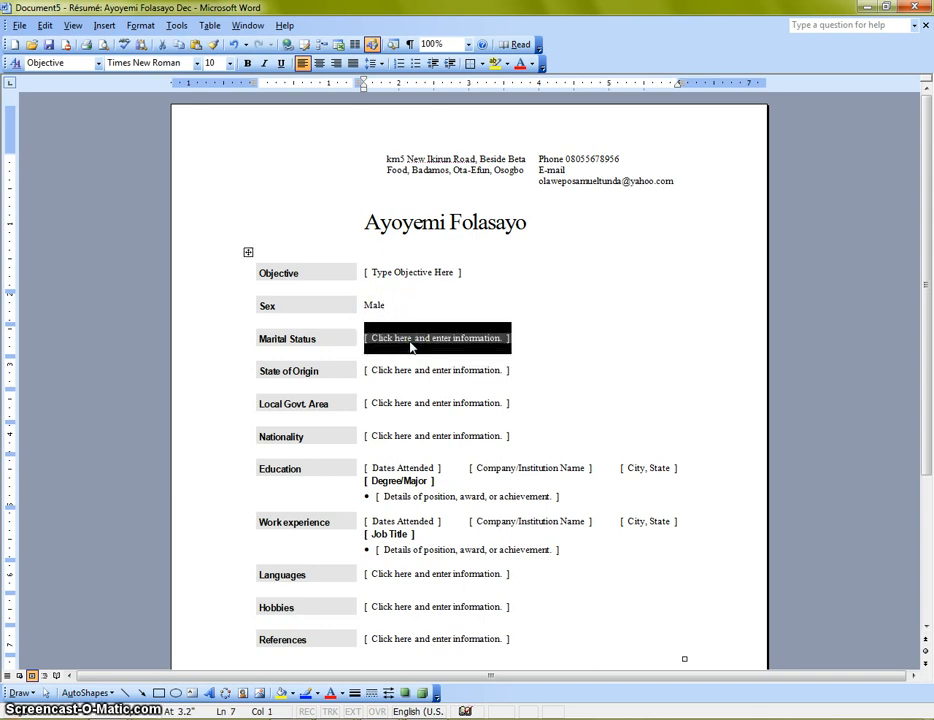
{"action": "type", "text": "Single"}
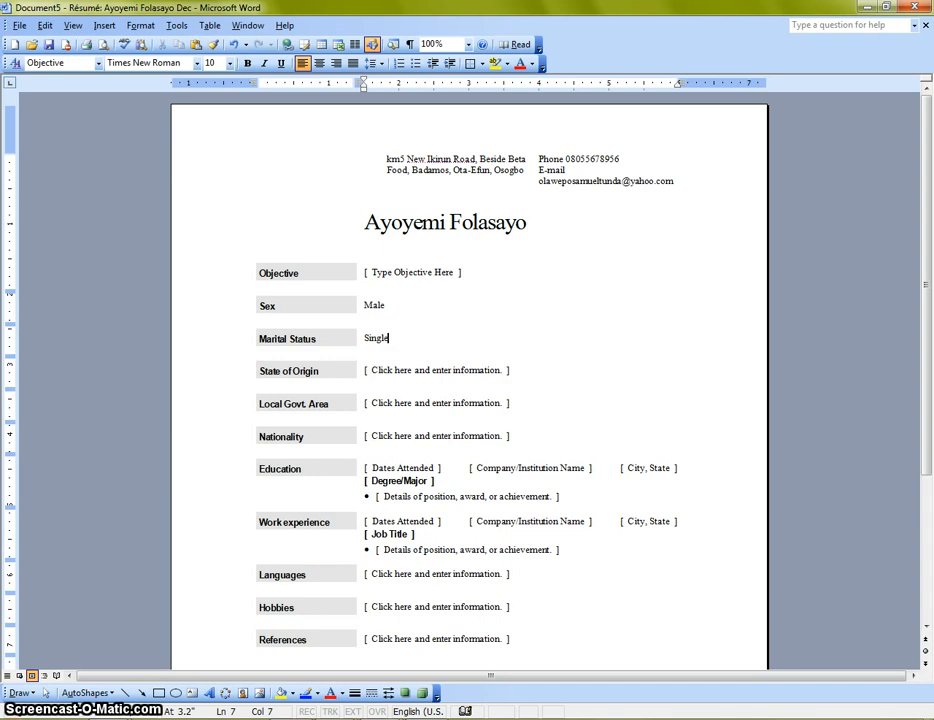
{"action": "left_click", "coordinate": [422, 372]}
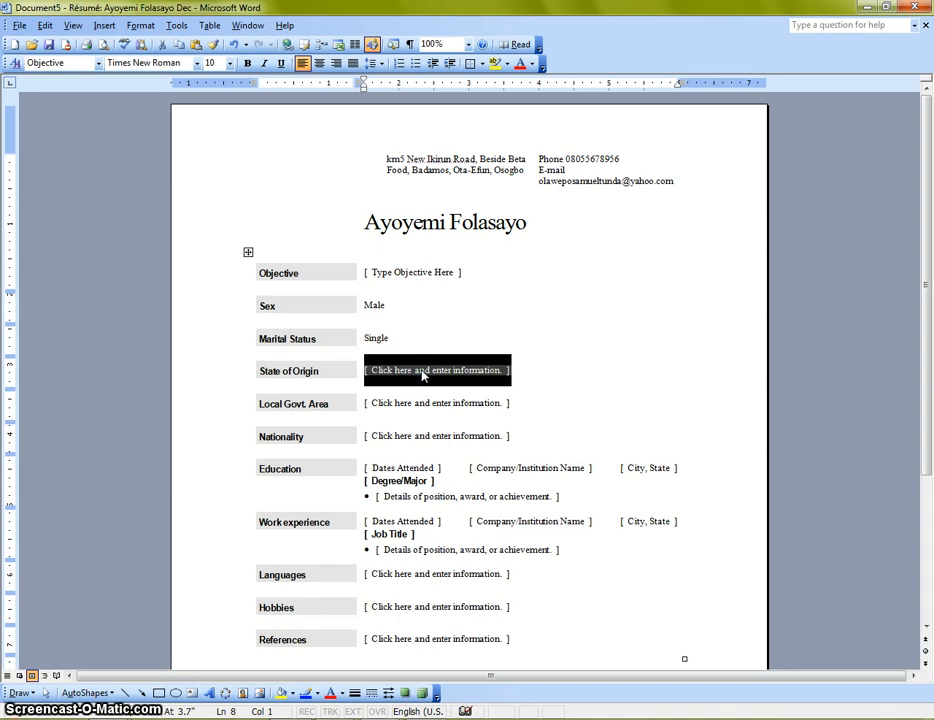
{"action": "type", "text": "Imo State"}
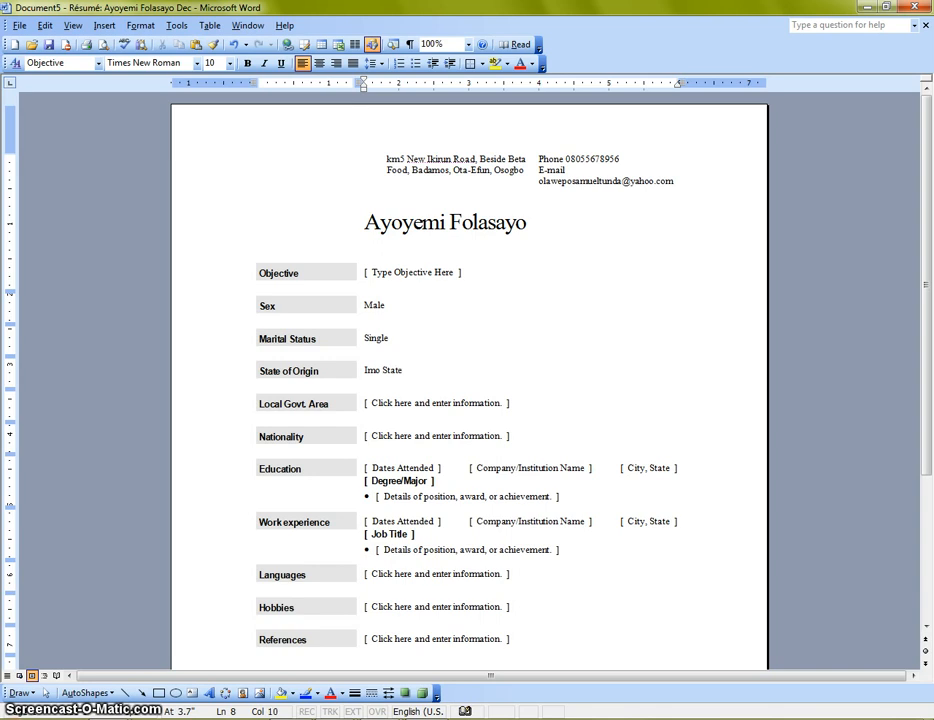
Step: Fill in Local Govt. Area as Ikeduru Local Government and Nationality as Nigerian
{"action": "left_click", "coordinate": [430, 412]}
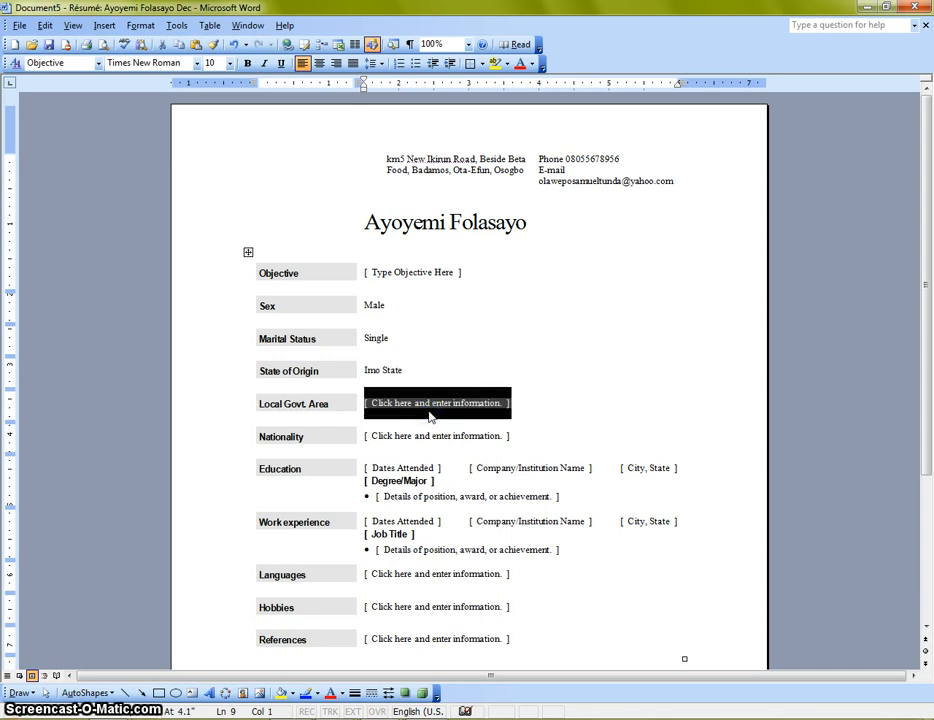
{"action": "type", "text": "I"}
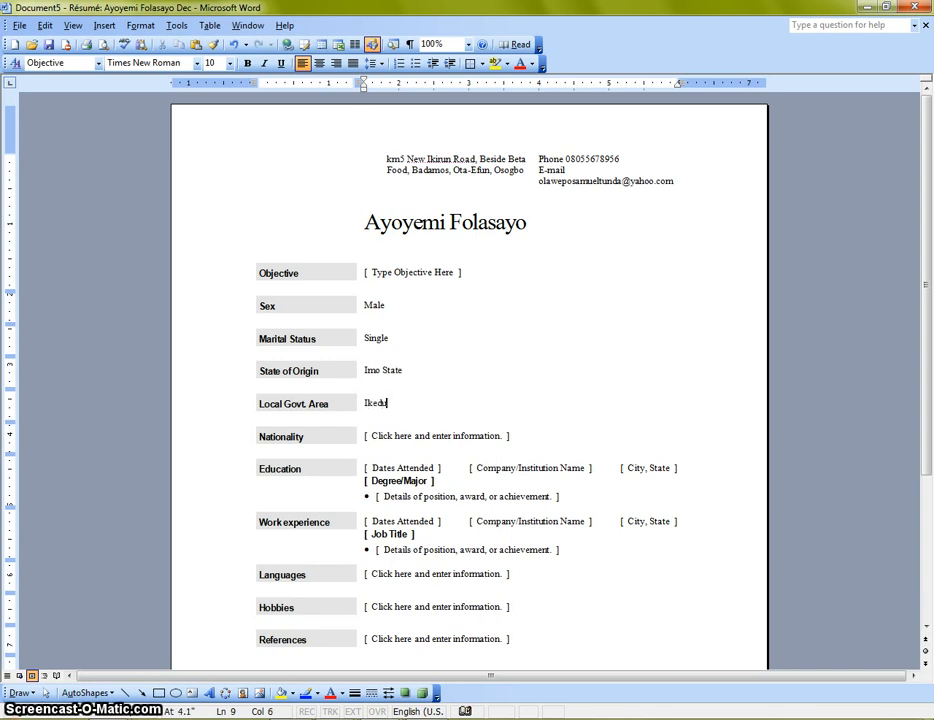
{"action": "type", "text": "keduru Loca"}
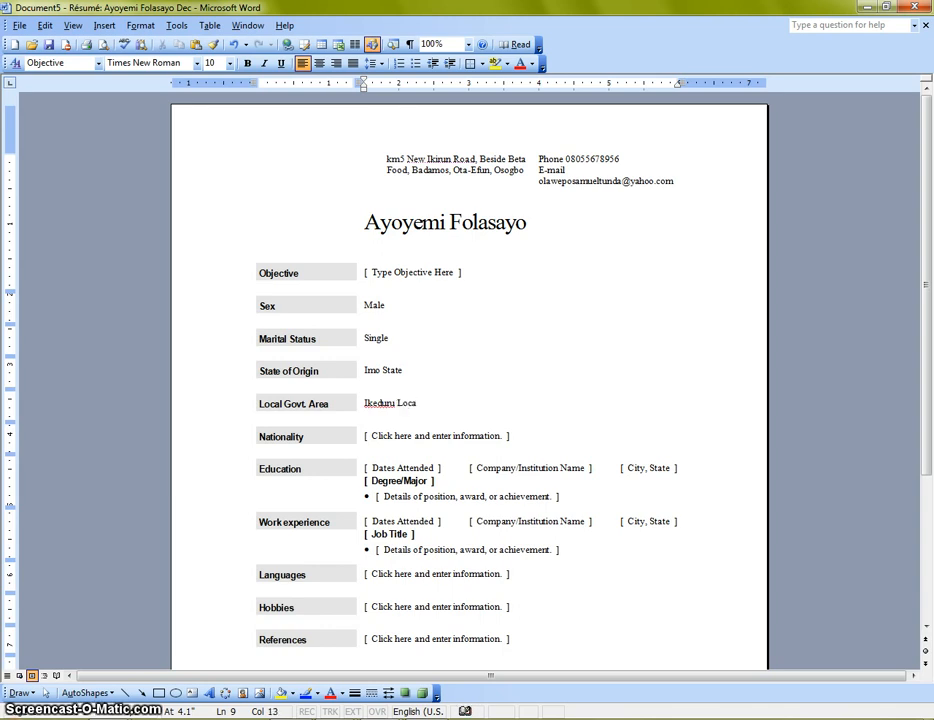
{"action": "type", "text": "l Government"}
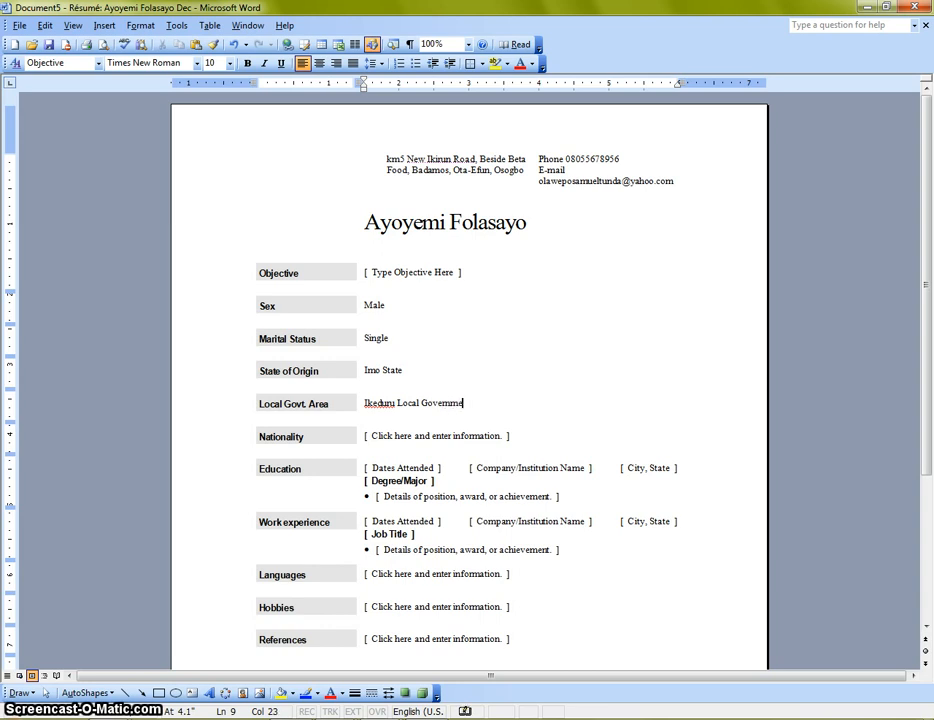
{"action": "left_click", "coordinate": [437, 433]}
{"action": "type", "text": "N"}
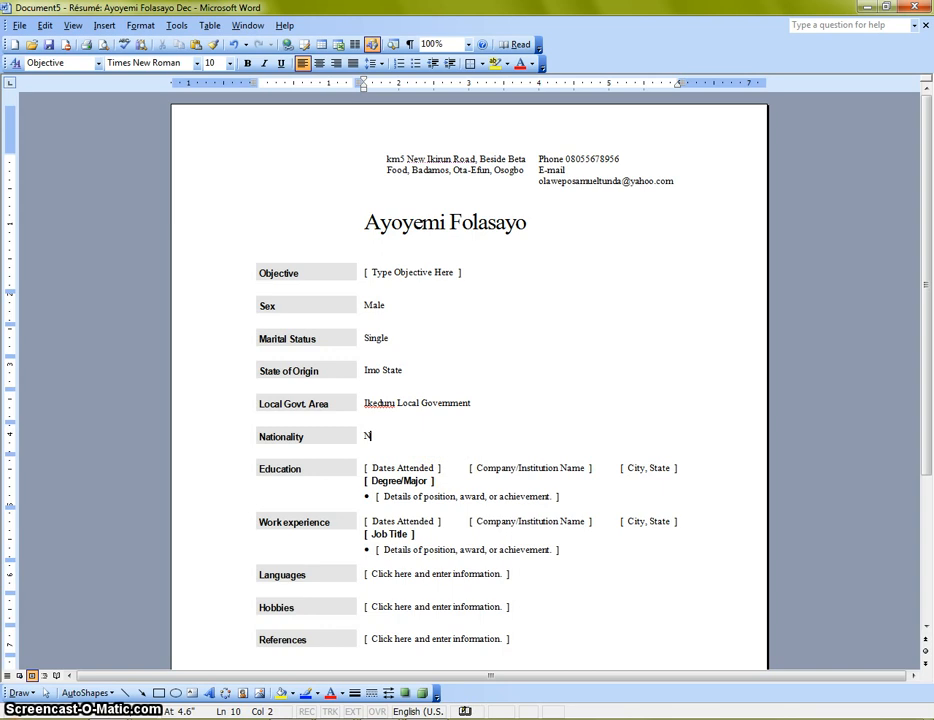
{"action": "type", "text": "igerian"}
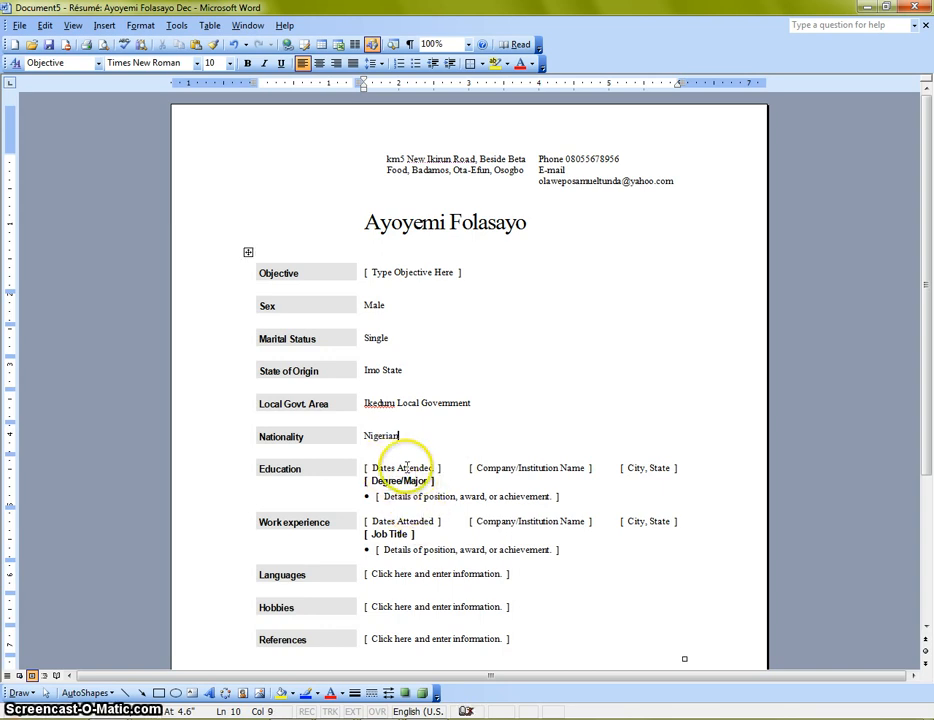
{"action": "left_click", "coordinate": [366, 467]}
{"action": "left_click", "coordinate": [397, 468]}
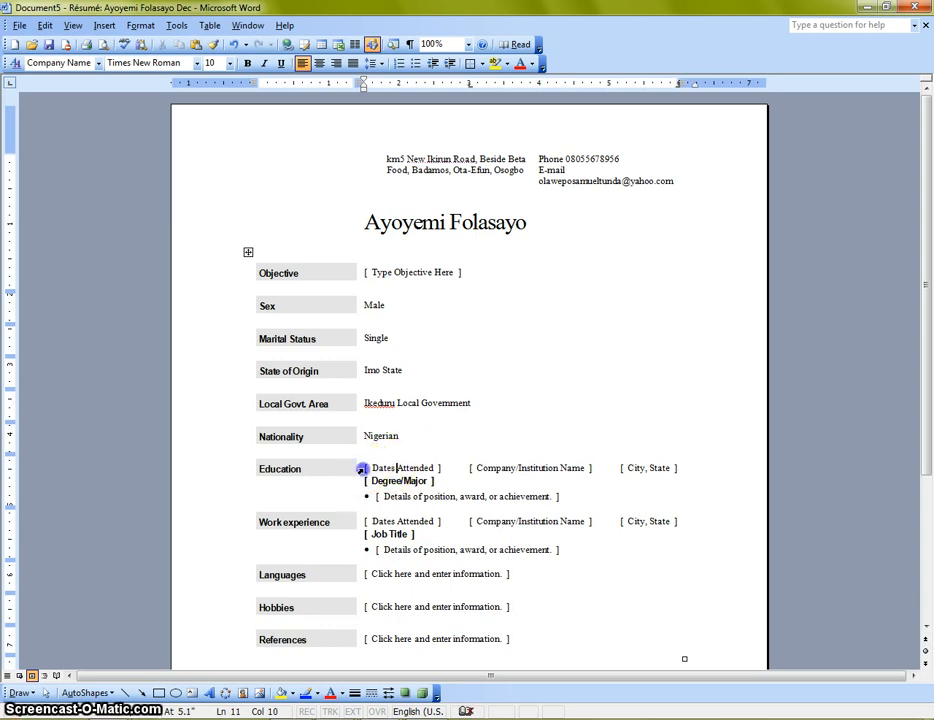
Step: Replace the Education dates placeholder with 2005 - 2009
{"action": "left_click", "coordinate": [362, 469]}
{"action": "left_click", "coordinate": [388, 469]}
{"action": "left_click", "coordinate": [361, 474]}
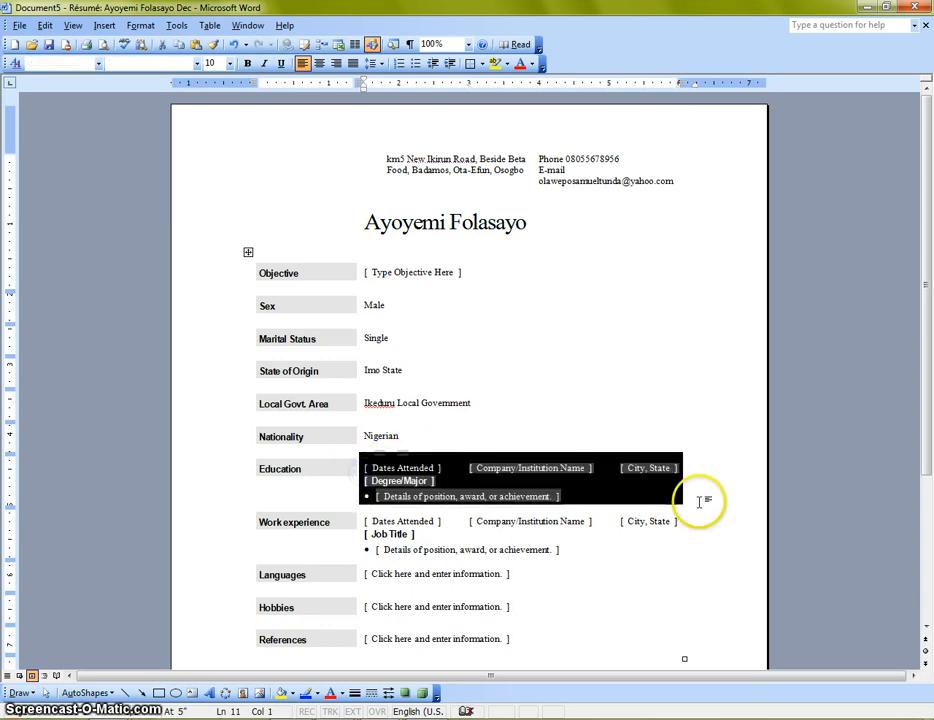
{"action": "left_click", "coordinate": [686, 459]}
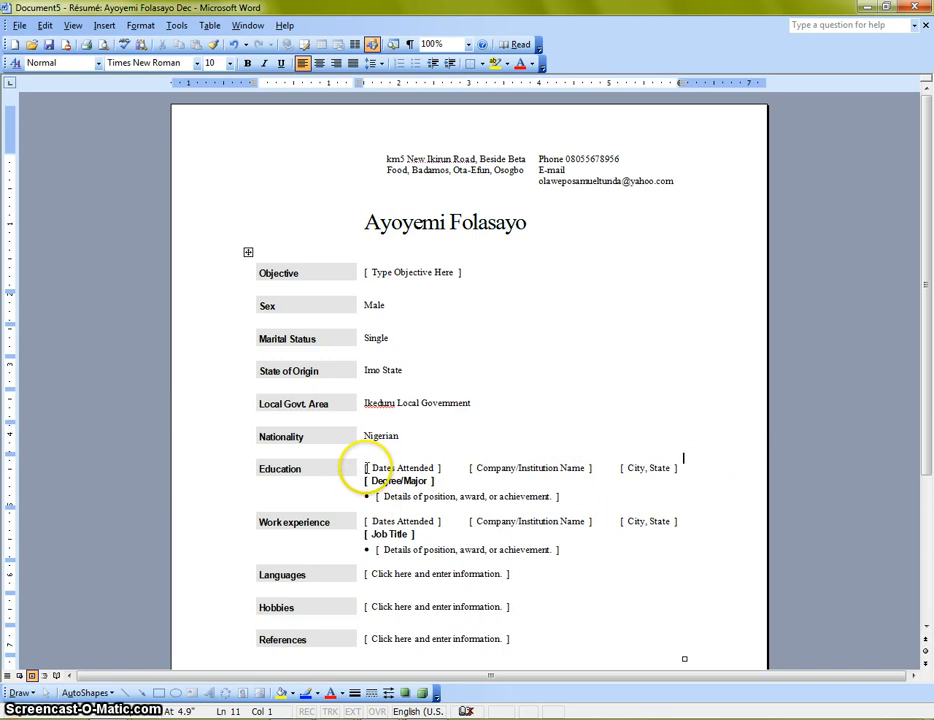
{"action": "left_click_drag", "start_coordinate": [364, 468], "coordinate": [437, 467]}
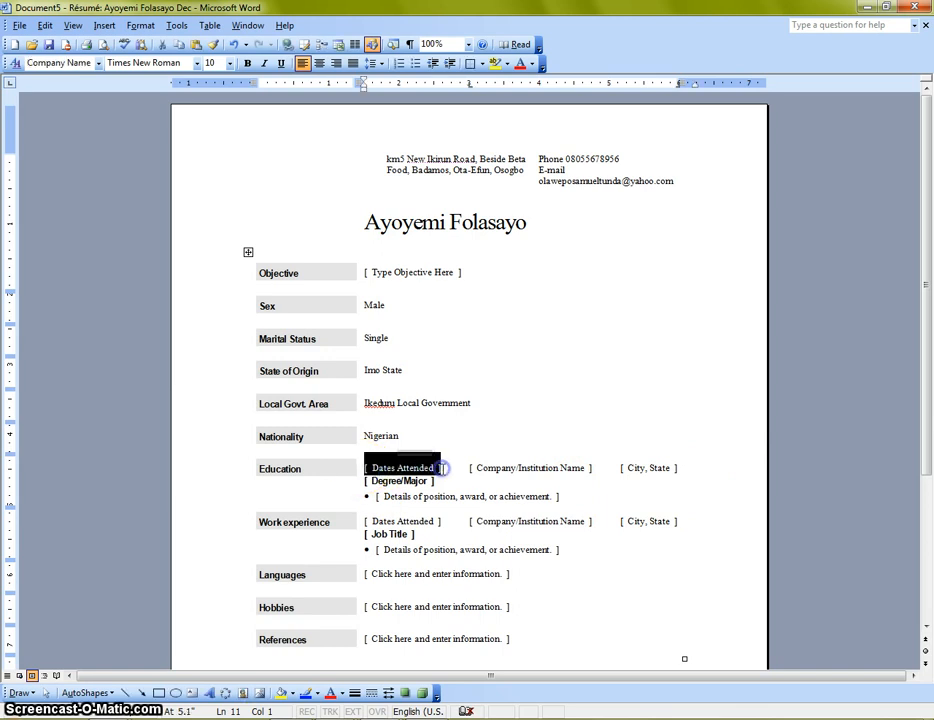
{"action": "left_click", "coordinate": [444, 469]}
{"action": "left_click", "coordinate": [432, 467]}
{"action": "left_click_drag", "start_coordinate": [432, 467], "coordinate": [395, 468]}
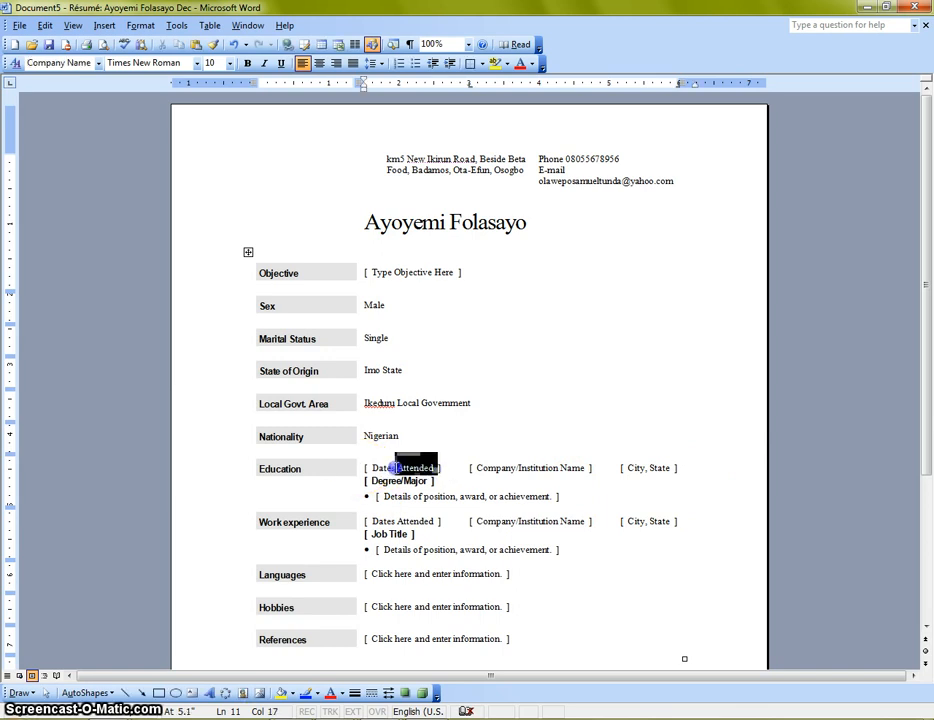
{"action": "left_click", "coordinate": [381, 470]}
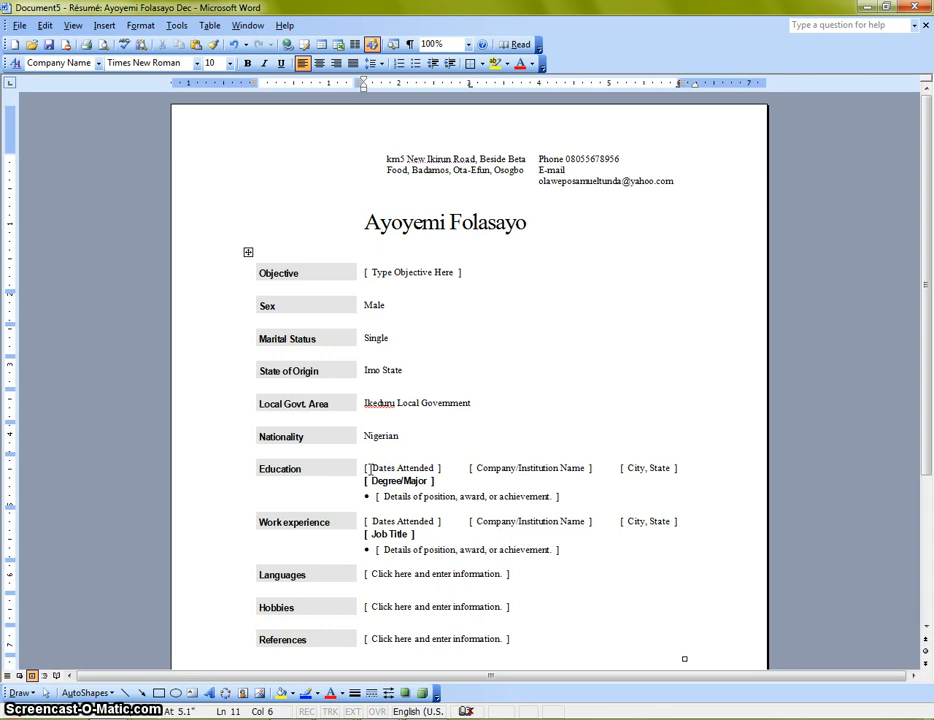
{"action": "left_click", "coordinate": [417, 467]}
{"action": "left_click", "coordinate": [428, 467]}
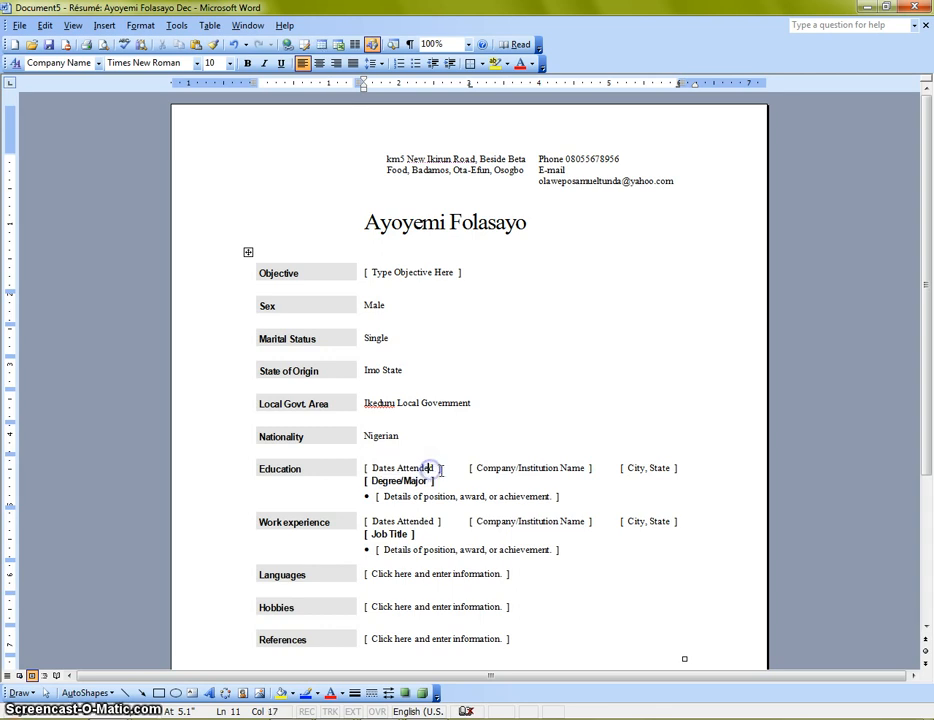
{"action": "left_click_drag", "start_coordinate": [426, 468], "coordinate": [364, 468]}
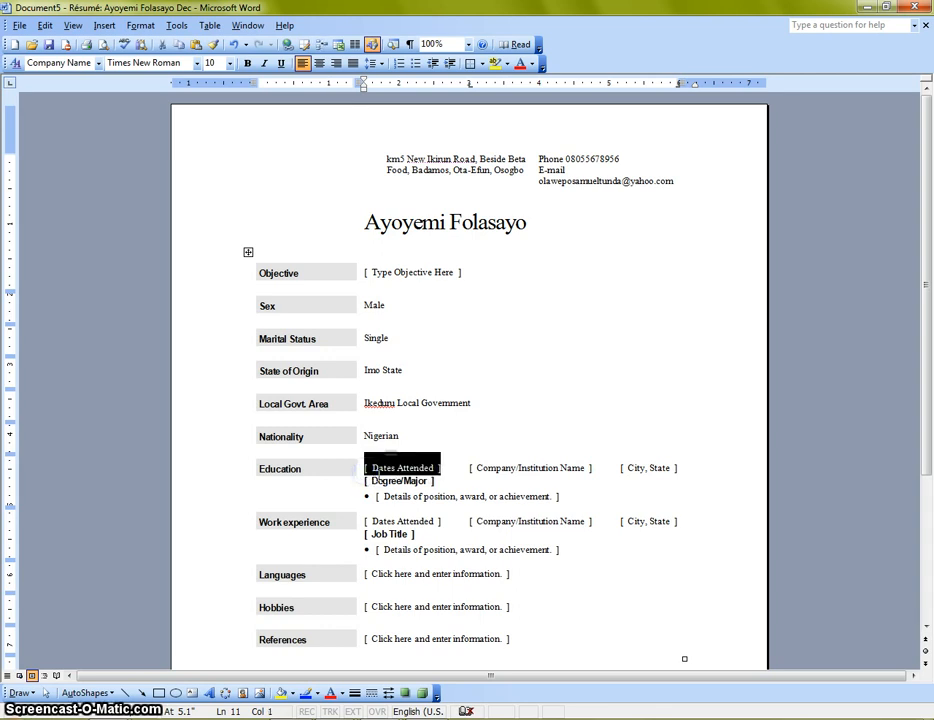
{"action": "type", "text": "2"}
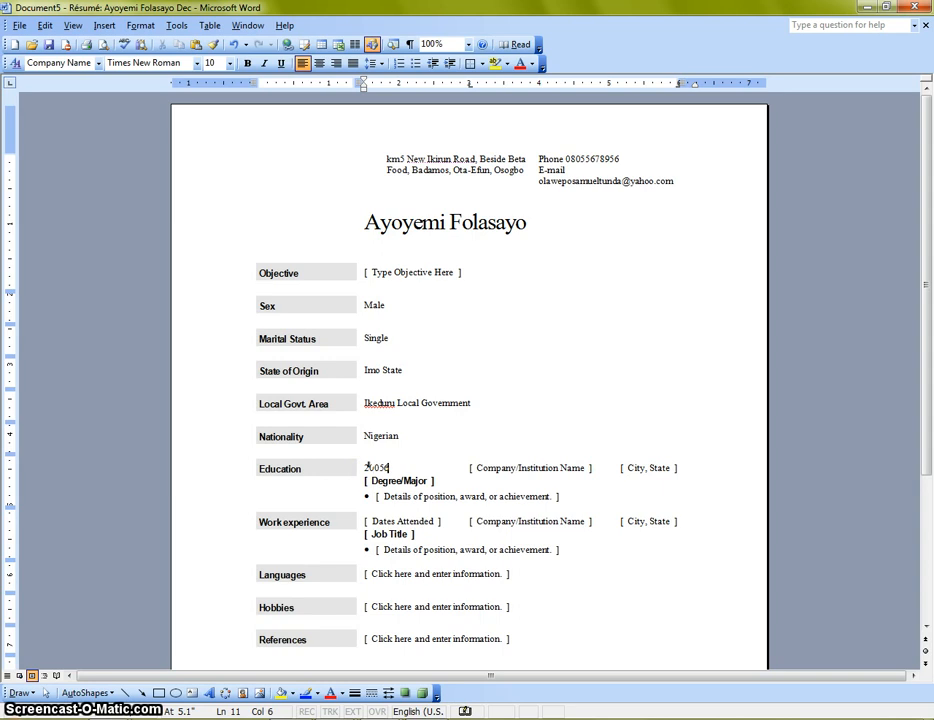
{"action": "type", "text": "005 - 20"}
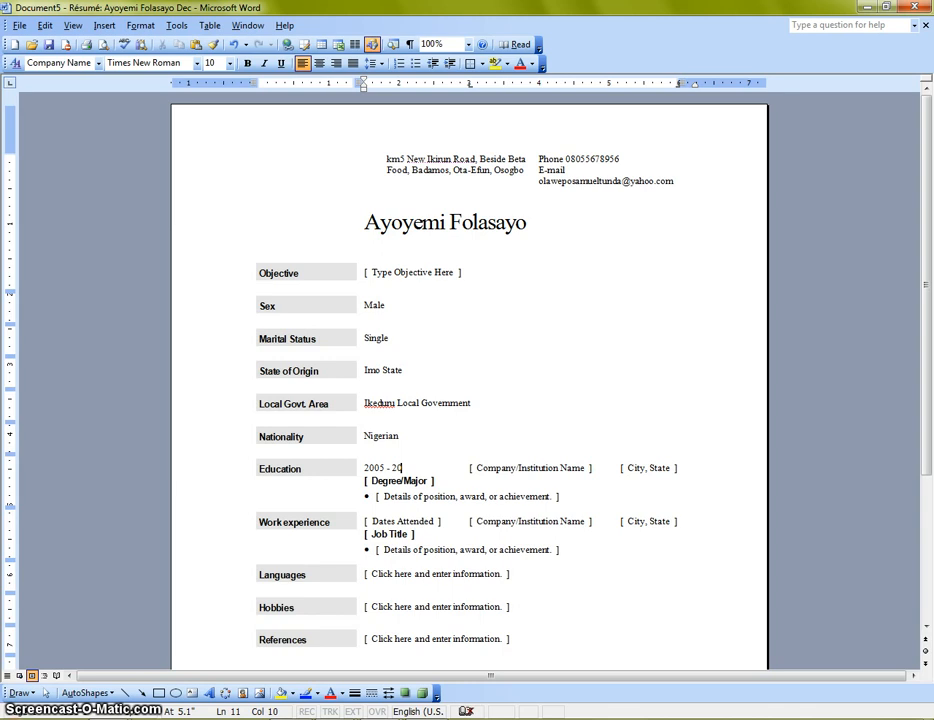
{"action": "type", "text": "0"}
{"action": "type", "text": "9"}
Step: Enter 'National Open Univeristy' as the institution and Lagos State as its location
{"action": "left_click", "coordinate": [478, 470]}
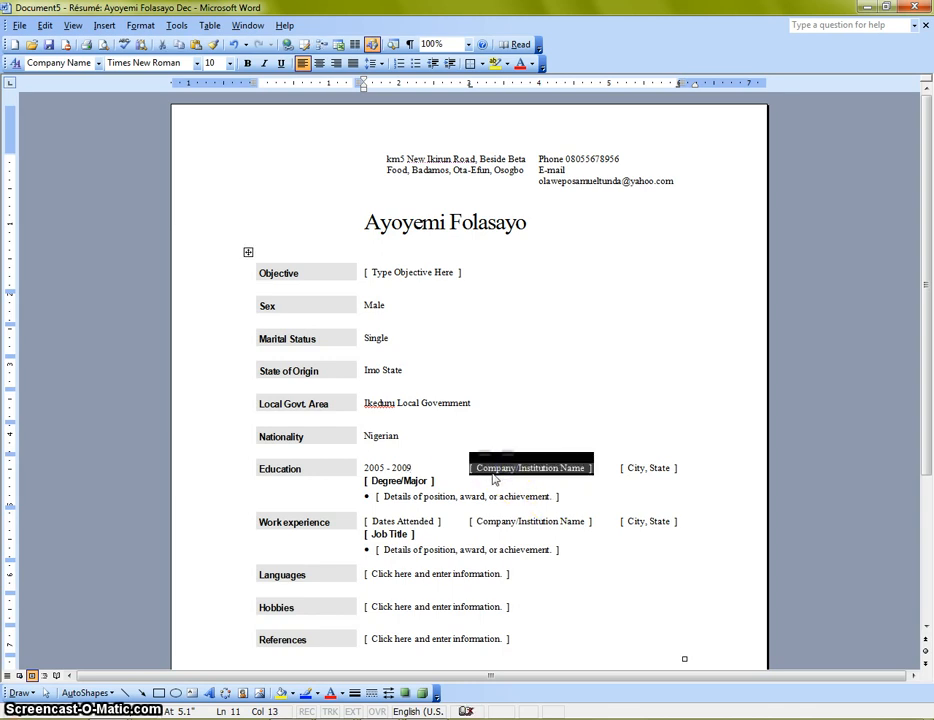
{"action": "type", "text": "National Op"}
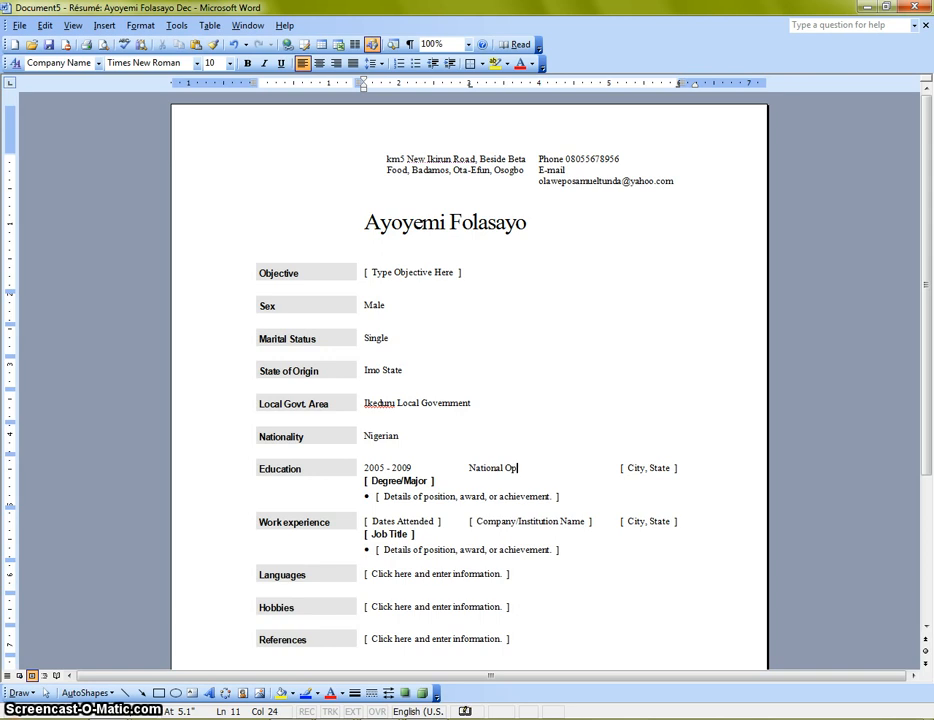
{"action": "type", "text": "en Univeristy"}
{"action": "left_click", "coordinate": [653, 478]}
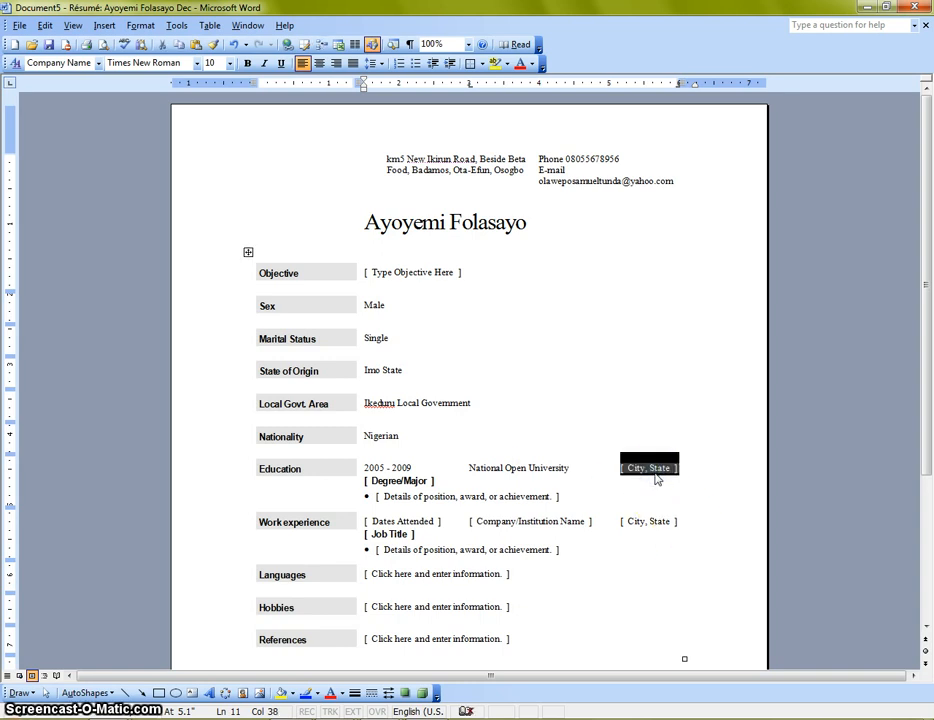
{"action": "type", "text": "Lago"}
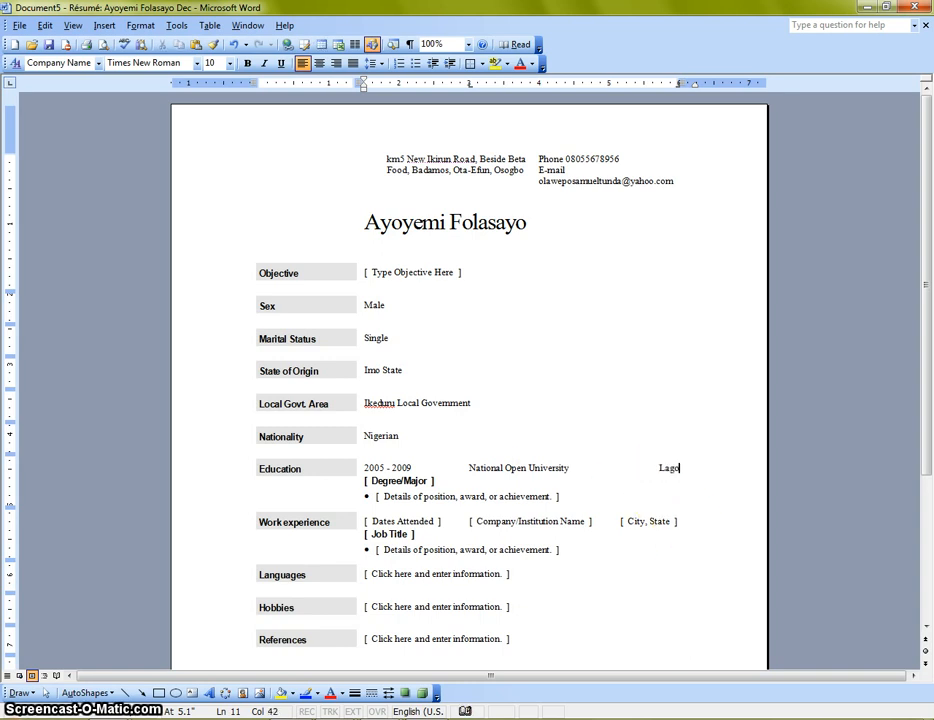
{"action": "type", "text": "s Stat"}
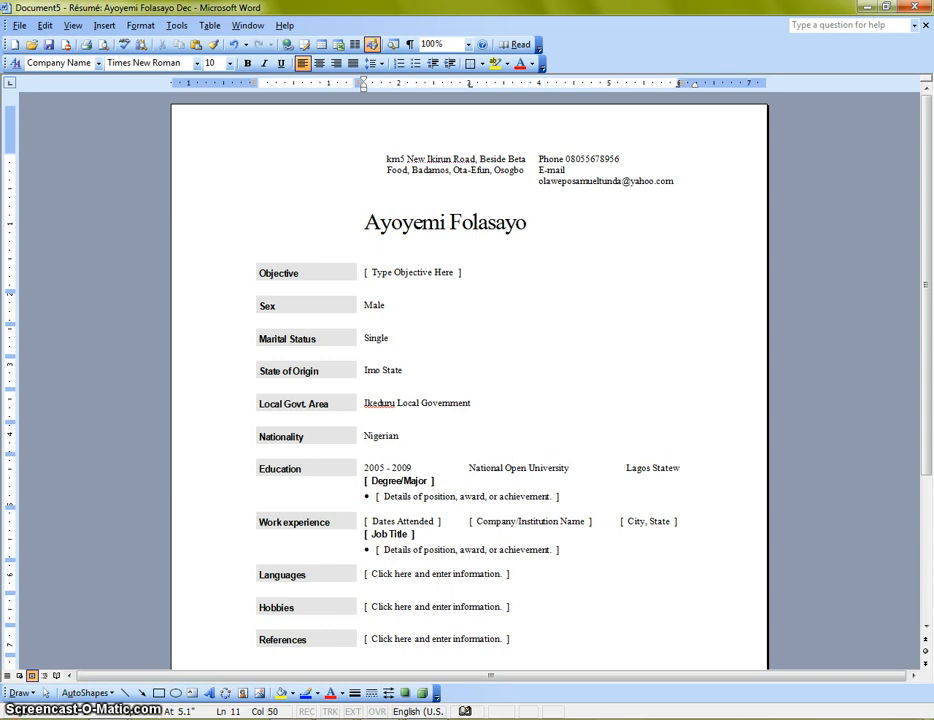
{"action": "type", "text": "e"}
{"action": "left_click", "coordinate": [414, 483]}
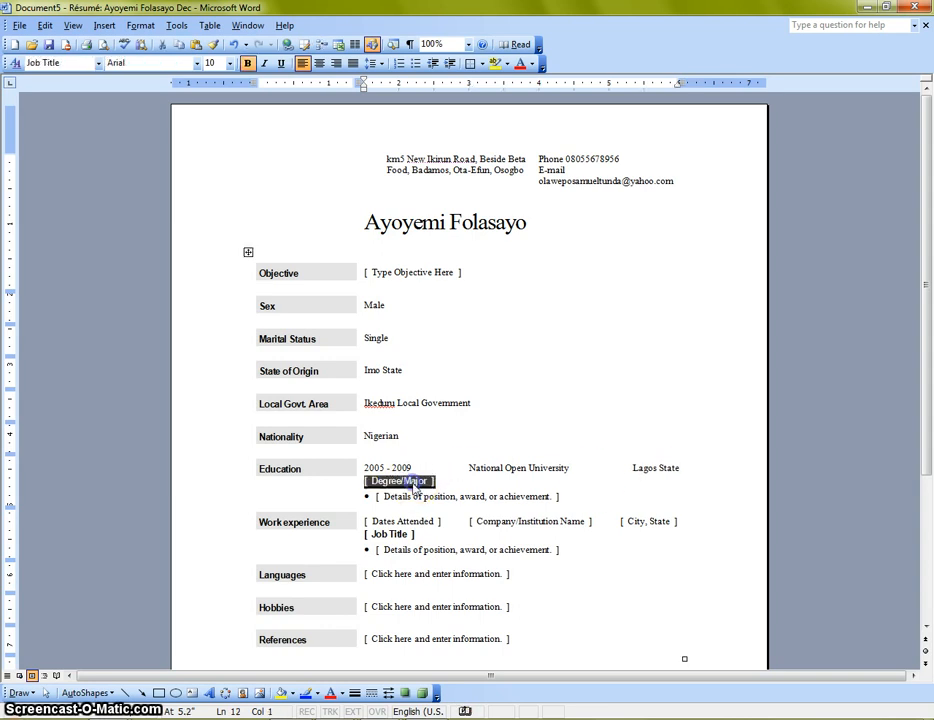
Step: Enter Bsc (Hons) as the degree, remove the achievement bullet, and type 2009 - 2012
{"action": "type", "text": "E"}
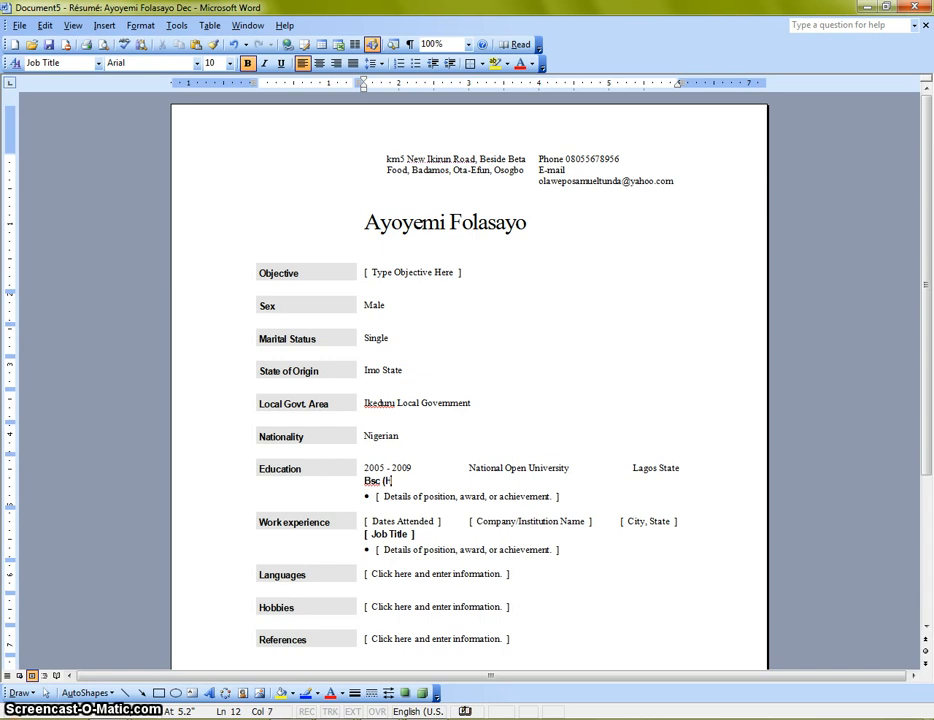
{"action": "type", "text": "sc (Hons)"}
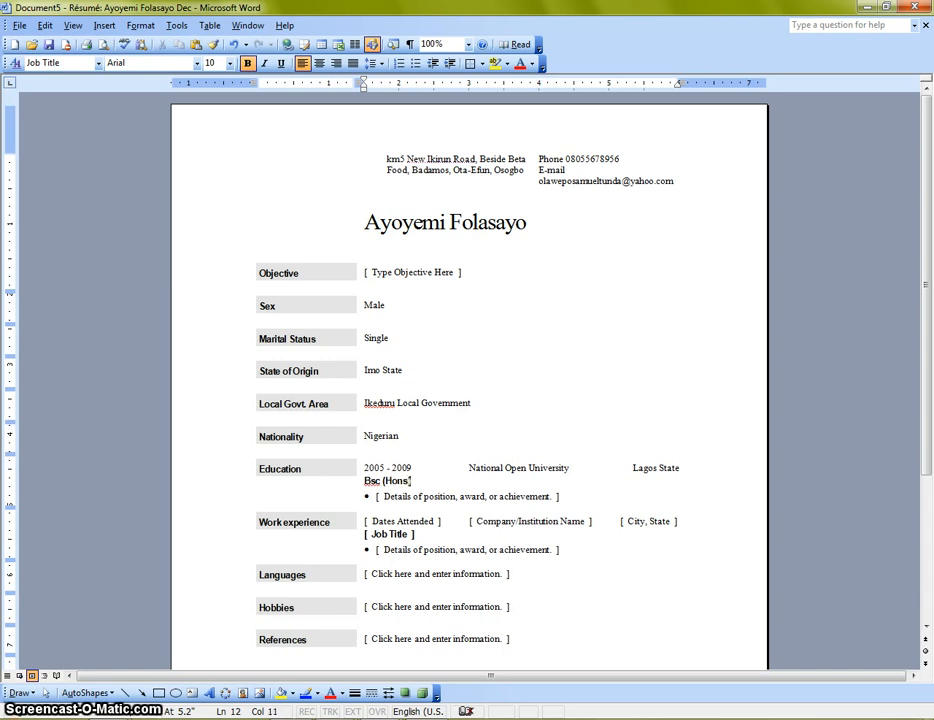
{"action": "left_click", "coordinate": [461, 496]}
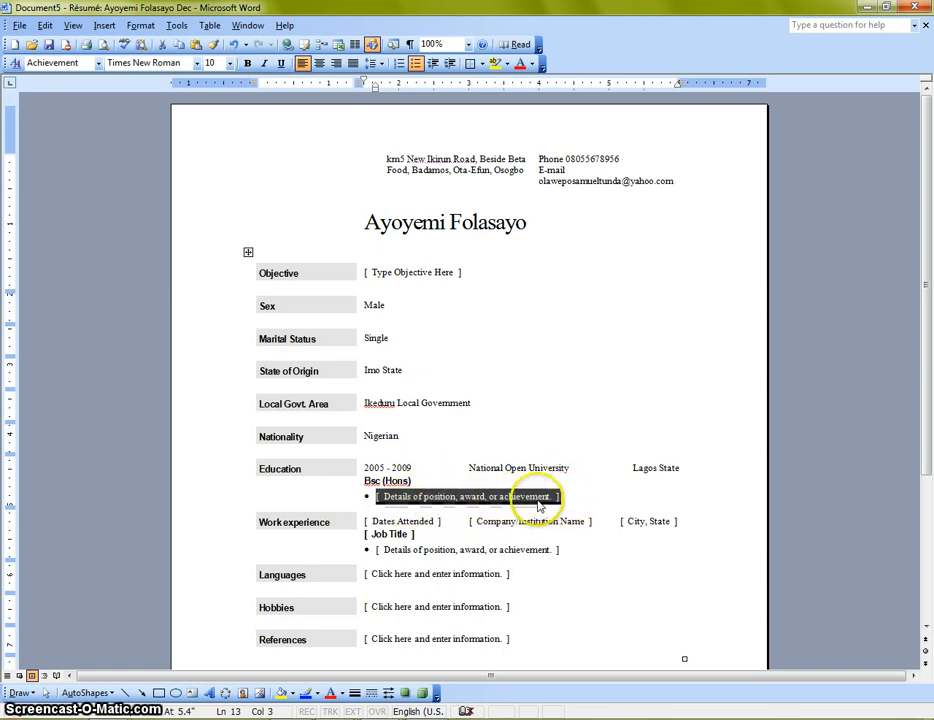
{"action": "key", "text": "BackSpace"}
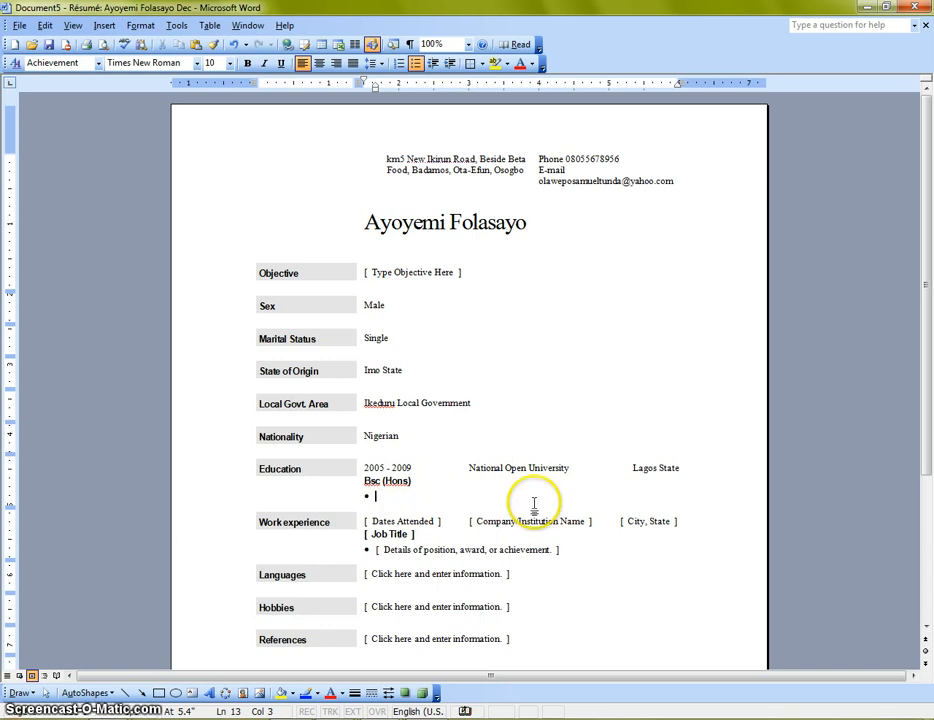
{"action": "key", "text": "BackSpace"}
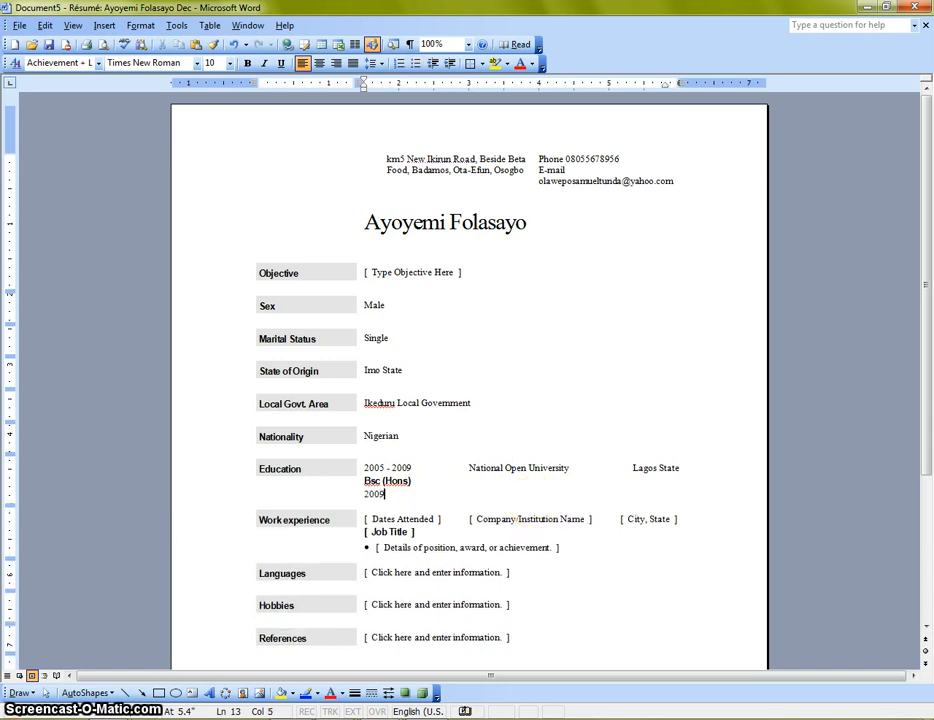
{"action": "type", "text": "2009 -"}
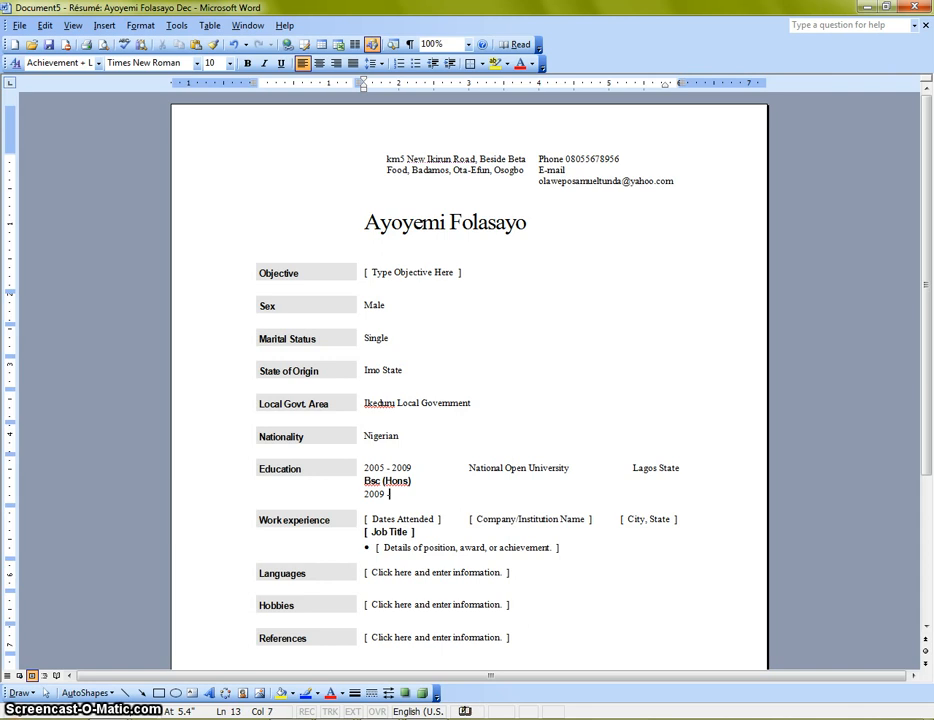
{"action": "type", "text": " 2012"}
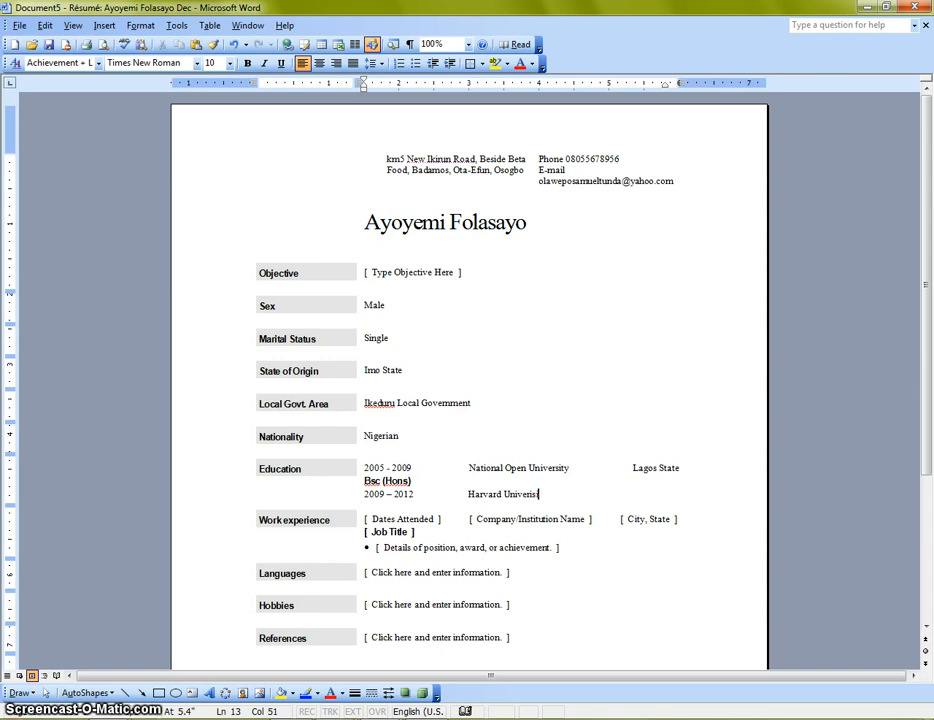
Step: Correct the misspelling to University, add USA after Harvard University, and start a new line
{"action": "right_click", "coordinate": [530, 494]}
{"action": "left_click", "coordinate": [595, 507]}
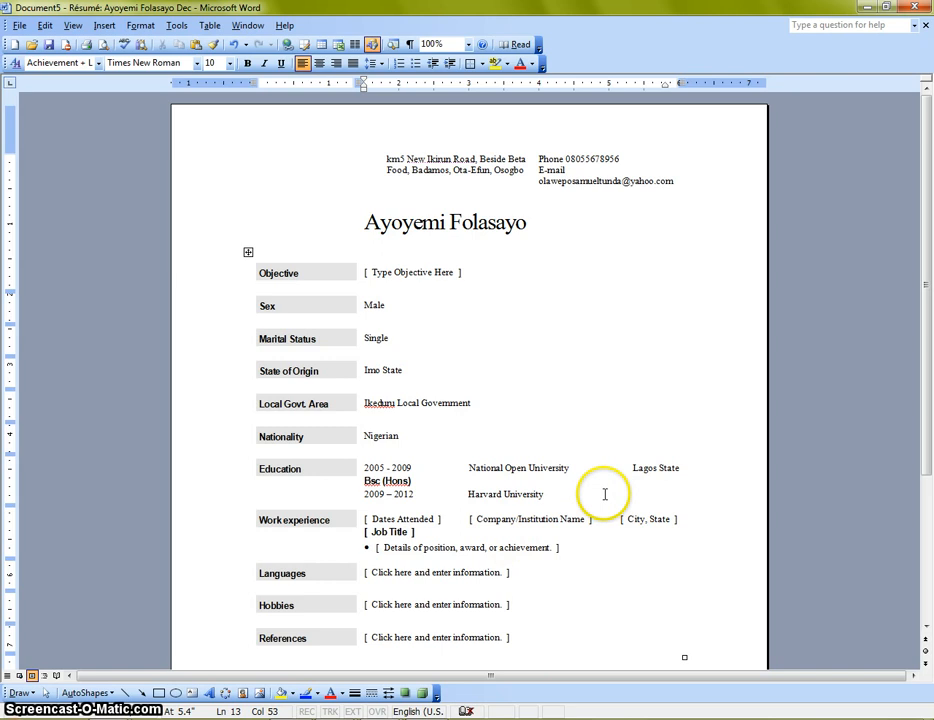
{"action": "key", "text": "Tab"}
{"action": "left_click", "coordinate": [594, 494]}
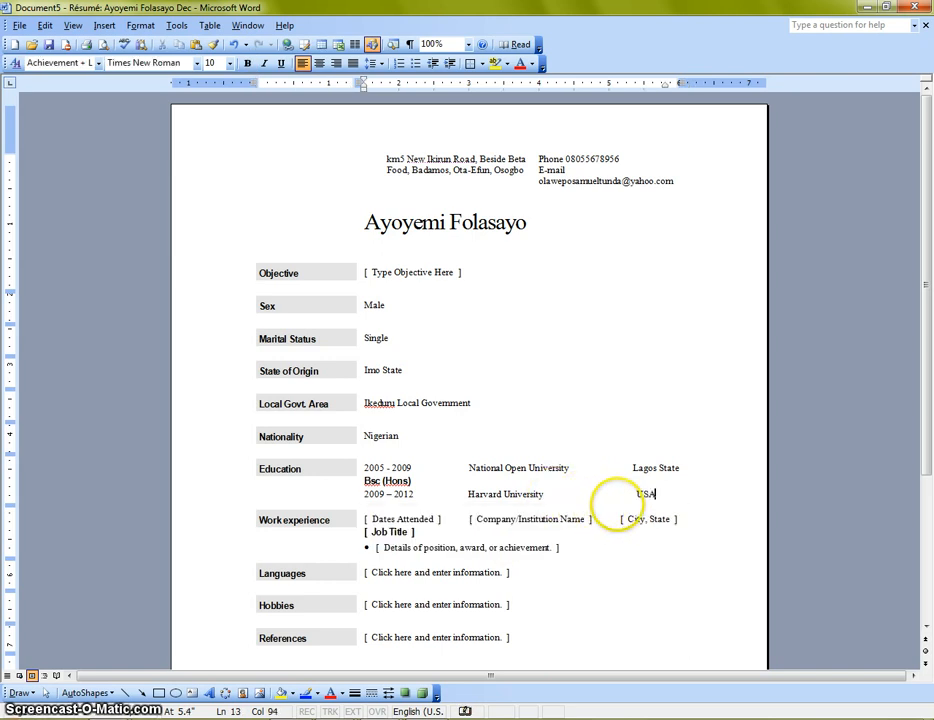
{"action": "type", "text": "USA"}
{"action": "key", "text": "Return"}
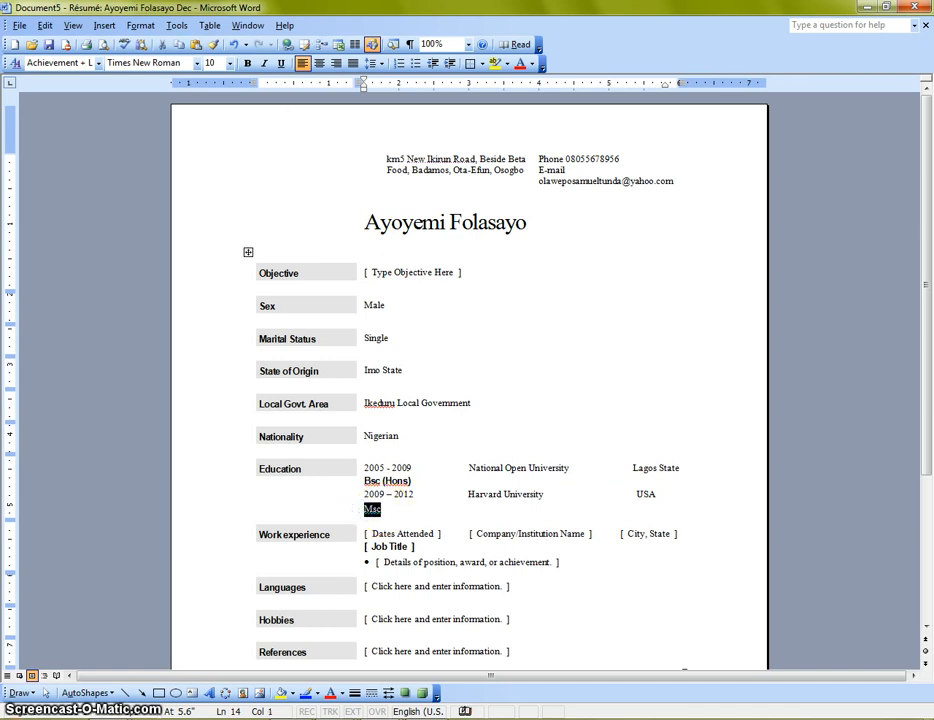
Step: Make the Msc line bold and keep Harvard University in regular type
{"action": "left_click", "coordinate": [248, 64]}
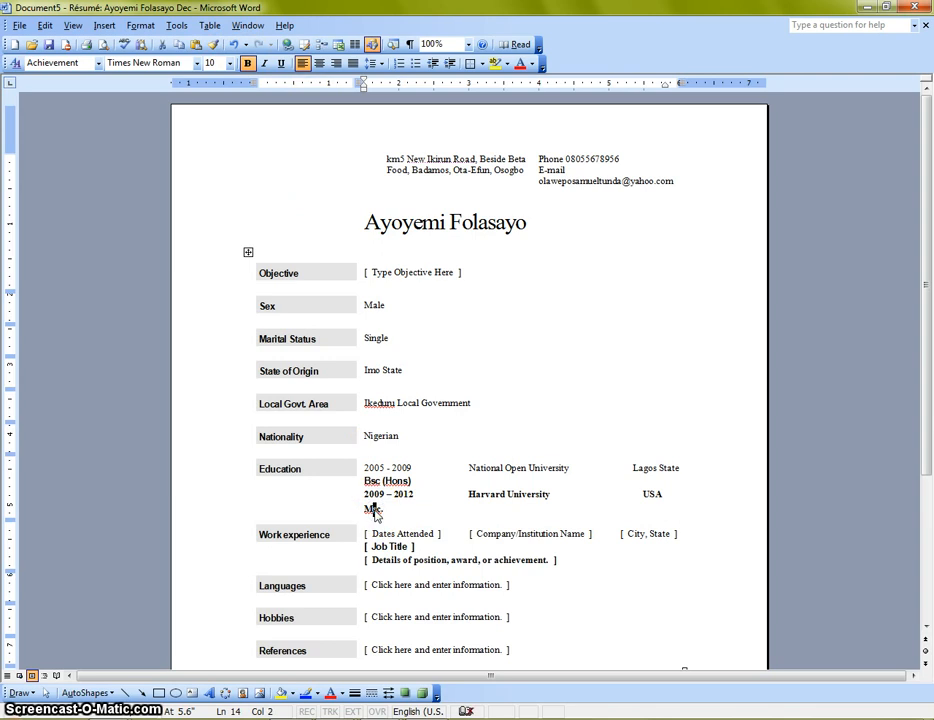
{"action": "left_click", "coordinate": [382, 533]}
{"action": "left_click_drag", "start_coordinate": [469, 495], "coordinate": [490, 497]}
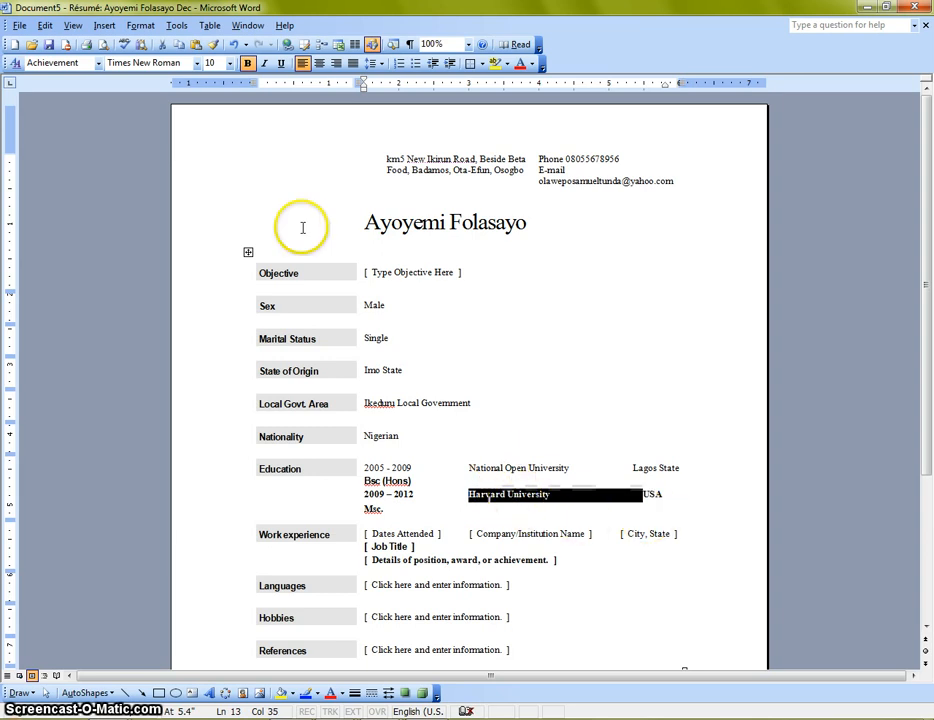
{"action": "left_click", "coordinate": [580, 440]}
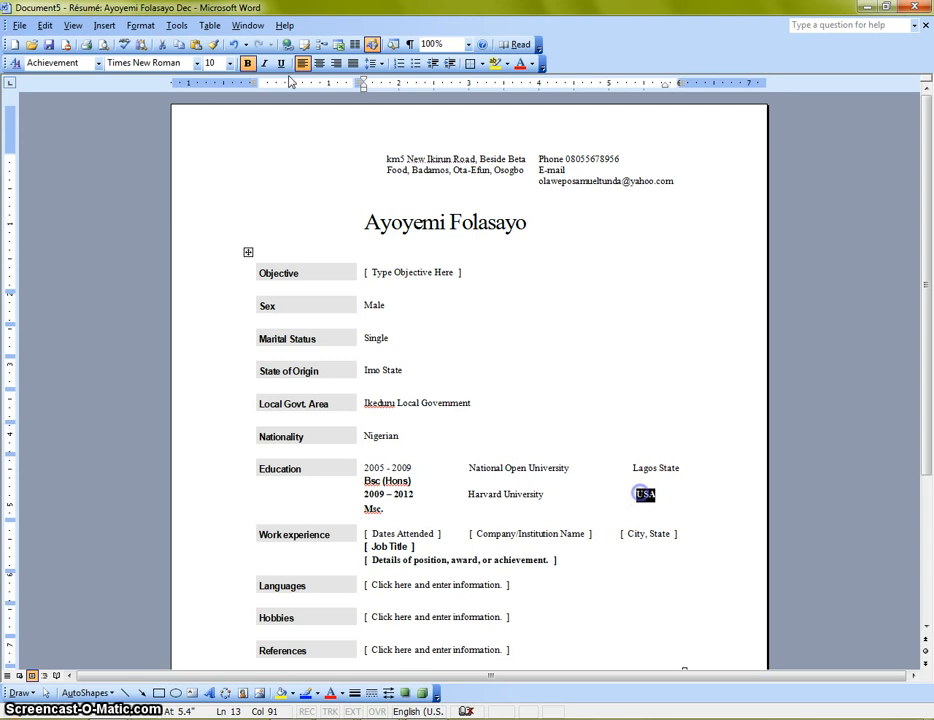
{"action": "left_click", "coordinate": [594, 508]}
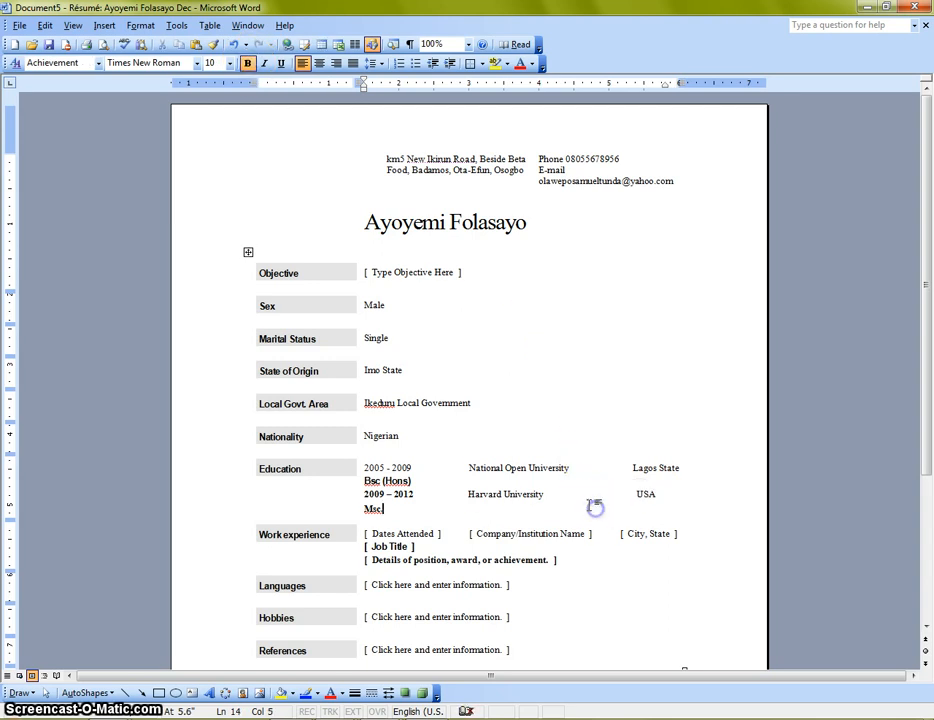
{"action": "scroll", "coordinate": [488, 487], "scroll_direction": "down", "scroll_amount": 1}
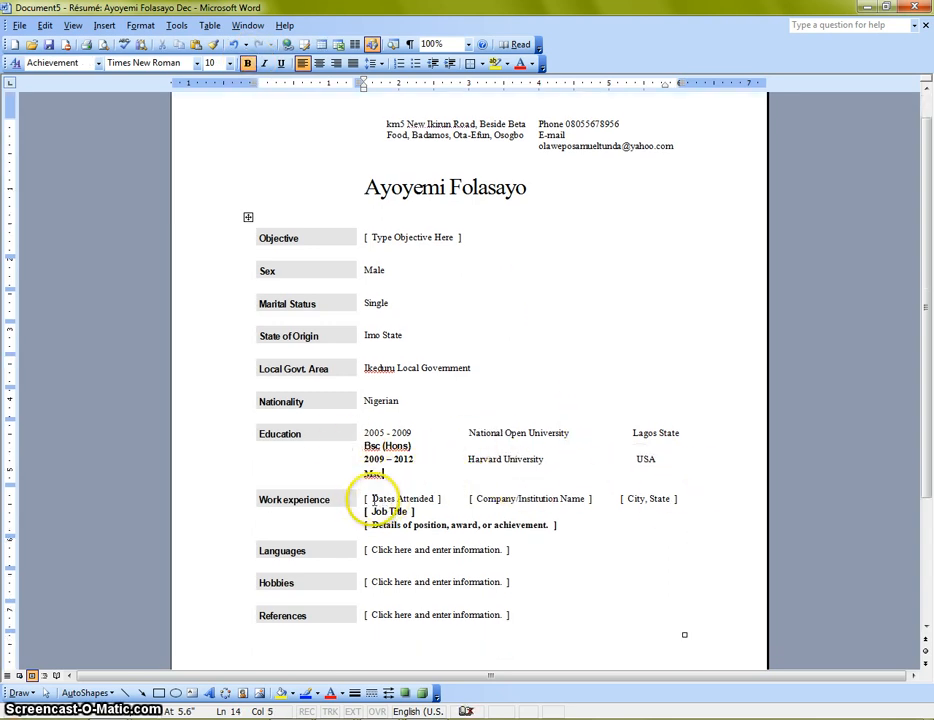
{"action": "double_click", "coordinate": [362, 500]}
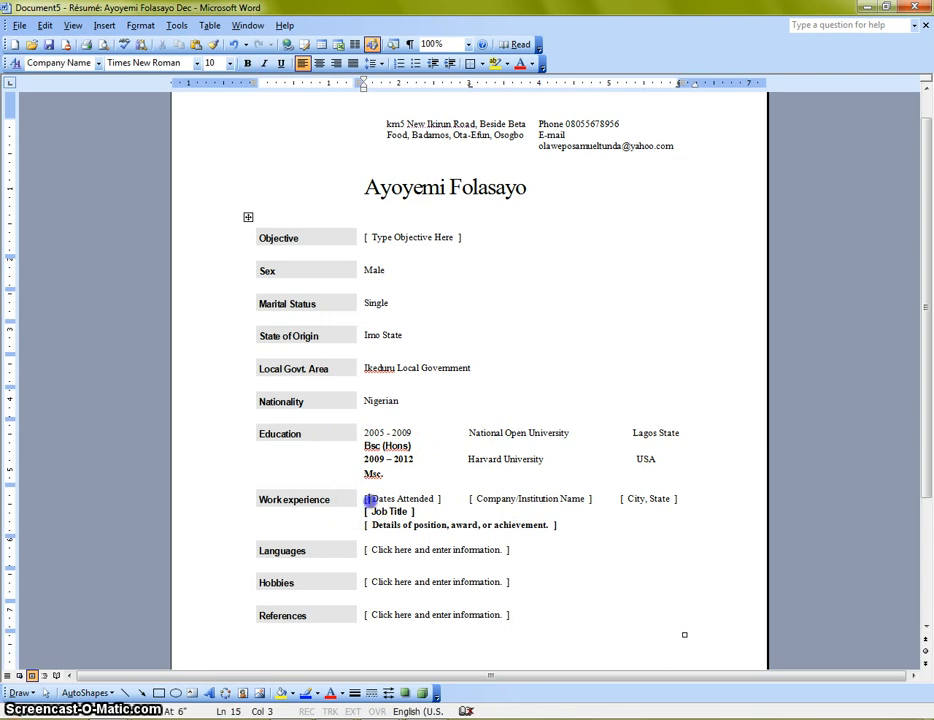
{"action": "left_click", "coordinate": [400, 497]}
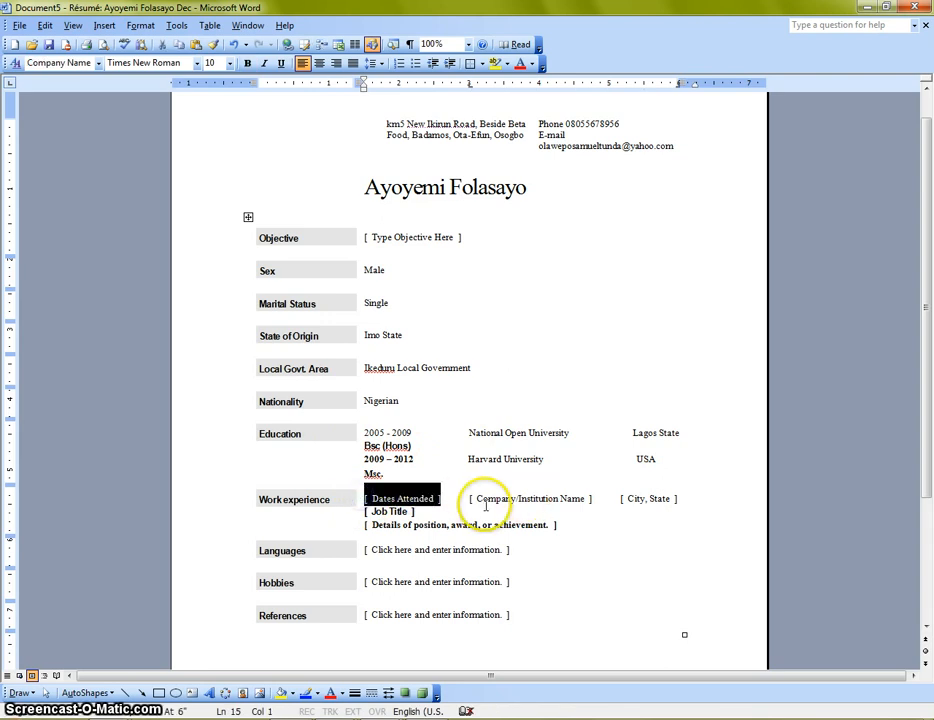
{"action": "left_click_drag", "start_coordinate": [592, 499], "coordinate": [506, 512]}
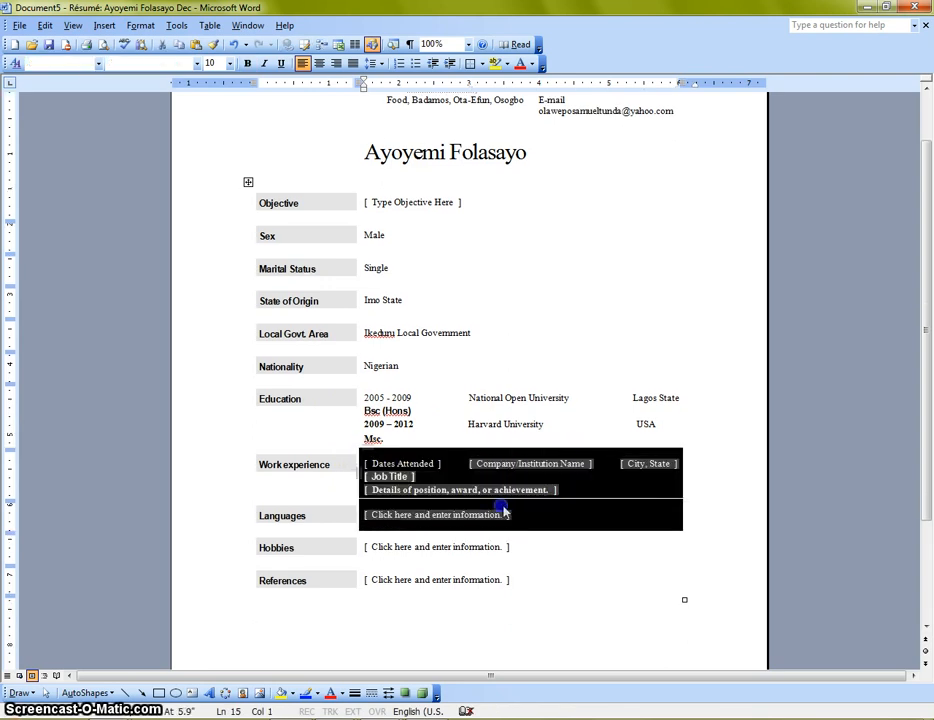
{"action": "left_click", "coordinate": [592, 468]}
{"action": "left_click", "coordinate": [507, 466]}
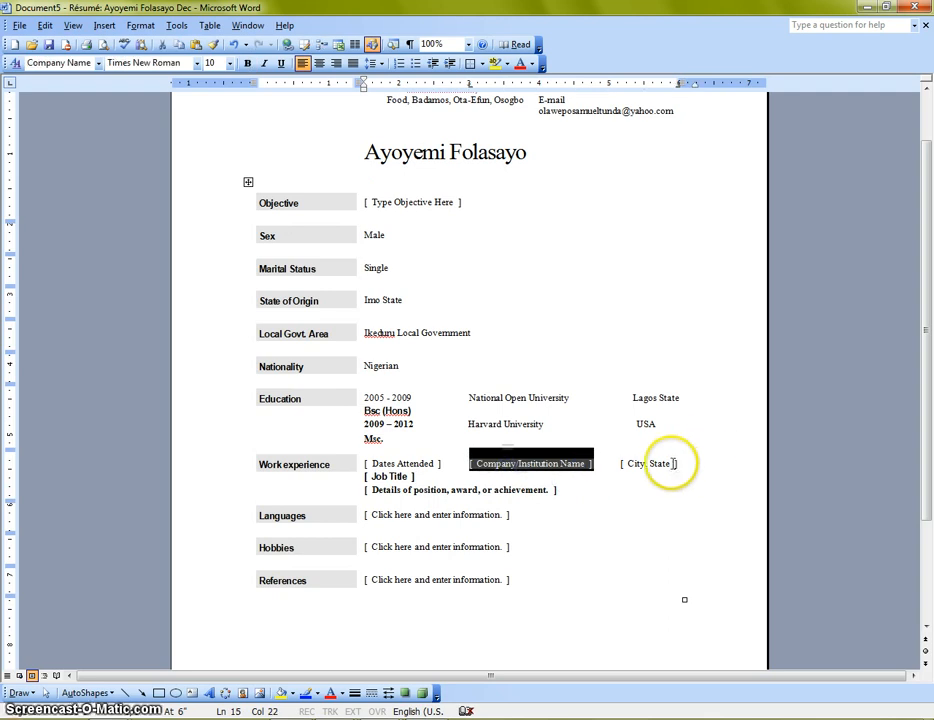
{"action": "mouse_move", "coordinate": [666, 464]}
{"action": "left_mouse_down"}
{"action": "mouse_move", "coordinate": [669, 474]}
{"action": "mouse_move", "coordinate": [679, 464]}
{"action": "left_mouse_up"}
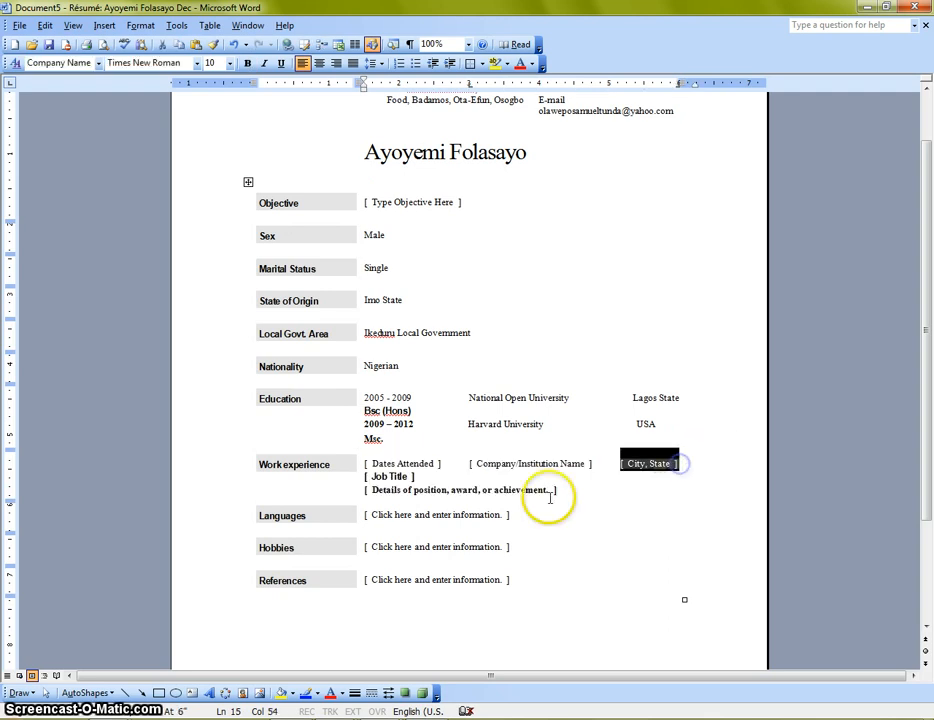
{"action": "left_click", "coordinate": [392, 476]}
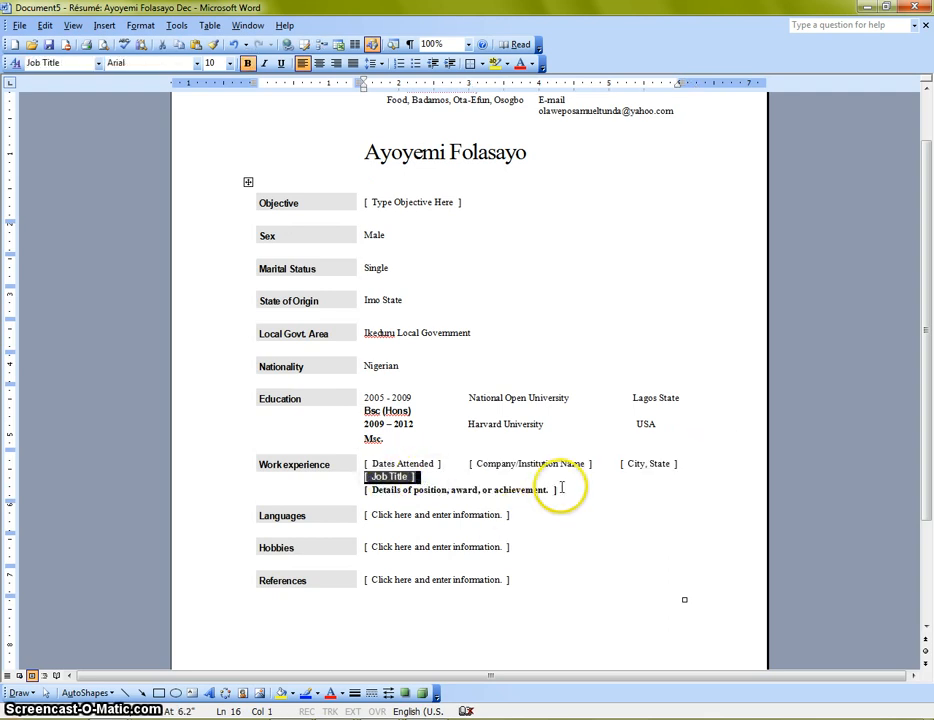
{"action": "left_click", "coordinate": [434, 494]}
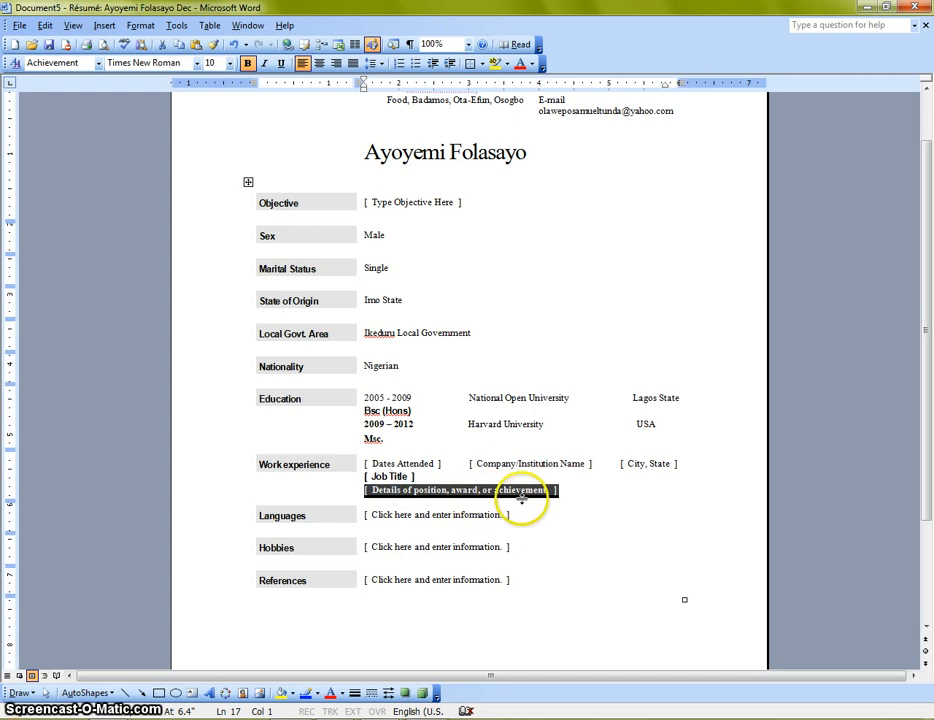
{"action": "left_click", "coordinate": [404, 519]}
{"action": "left_click", "coordinate": [439, 553]}
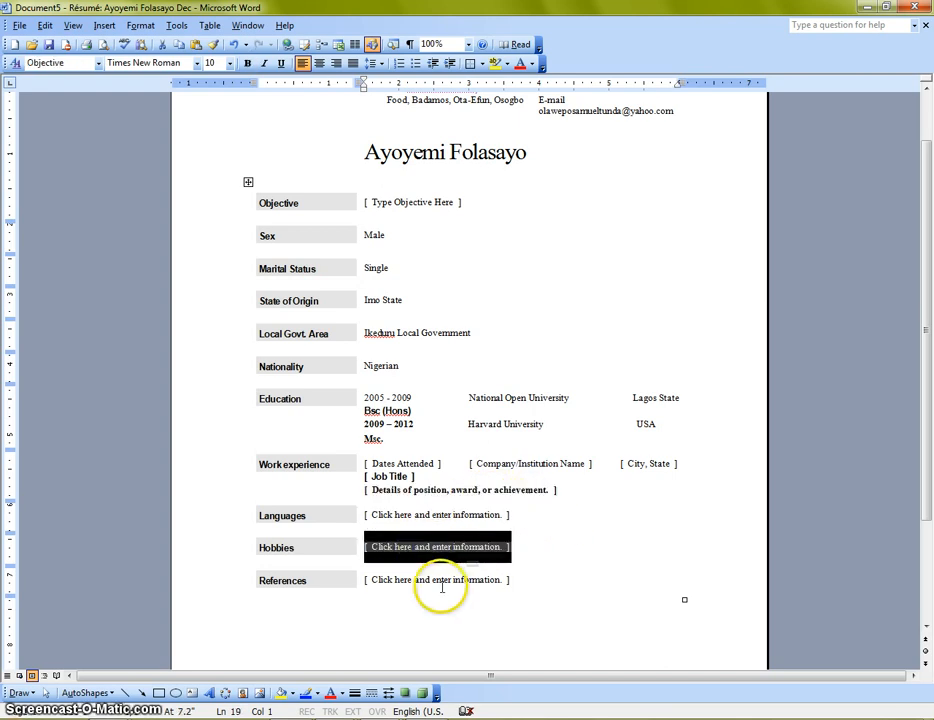
{"action": "left_click", "coordinate": [442, 588]}
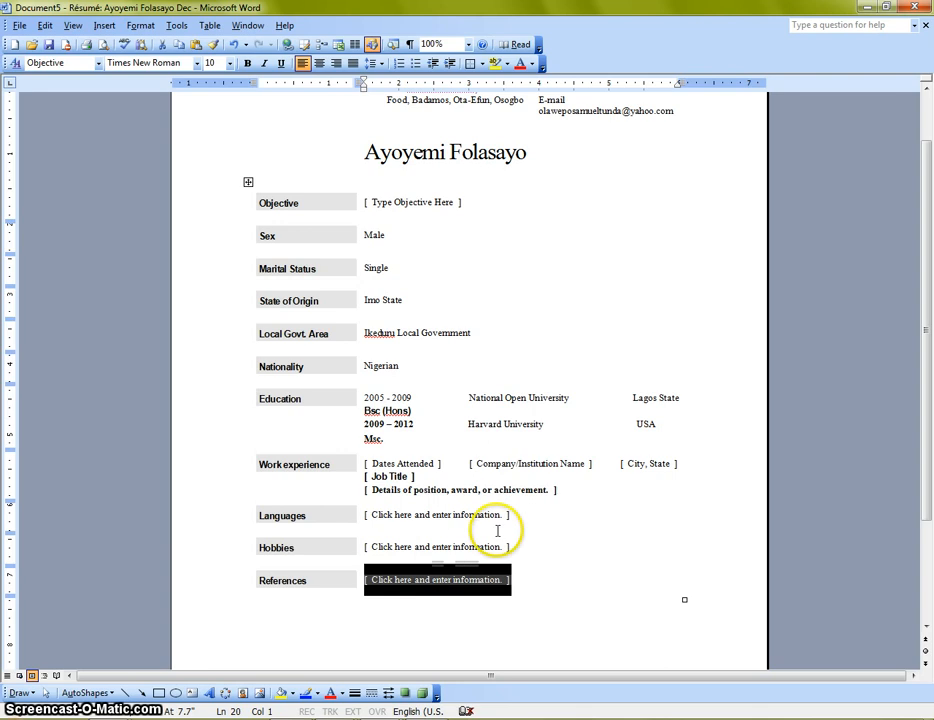
{"action": "scroll", "coordinate": [564, 400], "scroll_direction": "up", "scroll_amount": 1}
{"action": "scroll", "coordinate": [560, 405], "scroll_direction": "down", "scroll_amount": 2}
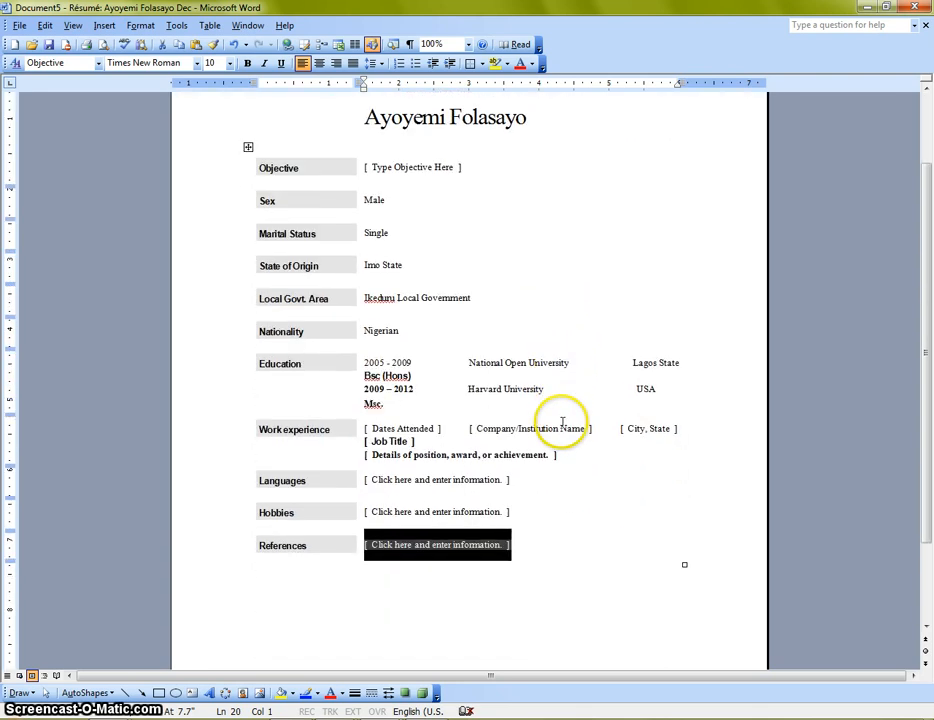
{"action": "scroll", "coordinate": [562, 420], "scroll_direction": "up", "scroll_amount": 2}
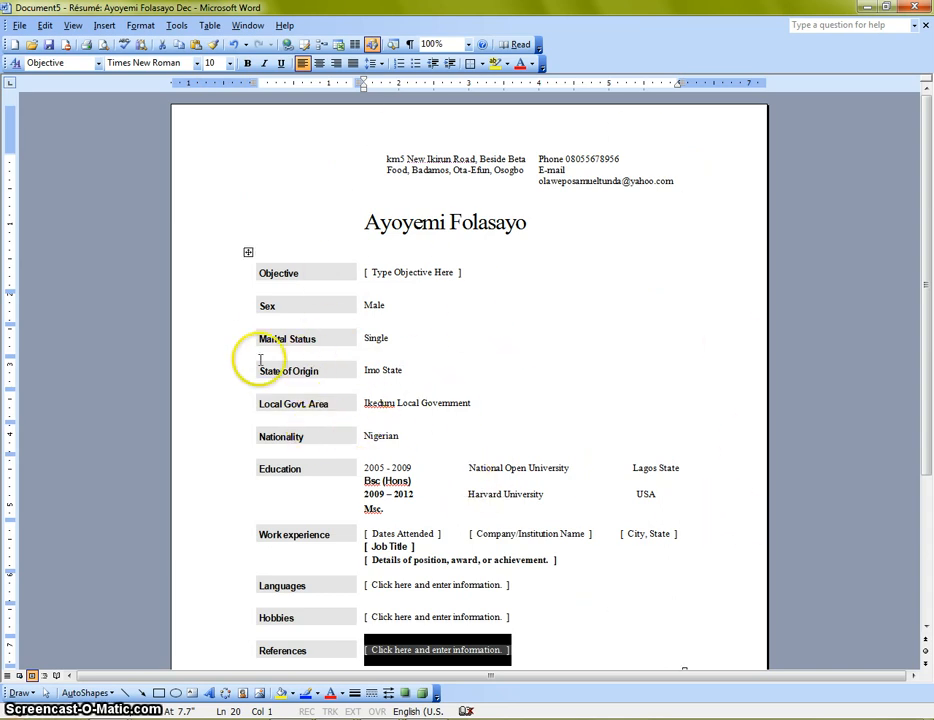
{"action": "scroll", "coordinate": [309, 425], "scroll_direction": "down", "scroll_amount": 3}
{"action": "scroll", "coordinate": [326, 355], "scroll_direction": "up", "scroll_amount": 3}
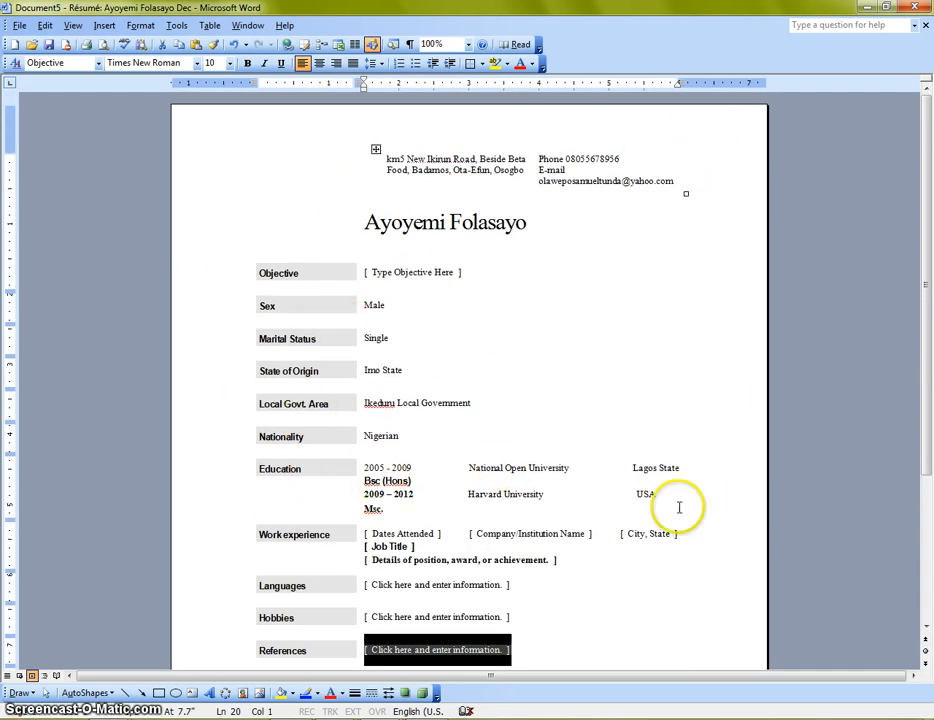
Step: Launch the Resume Wizard from the On my computer templates via File > New
{"action": "left_click", "coordinate": [19, 25]}
{"action": "left_click", "coordinate": [42, 44]}
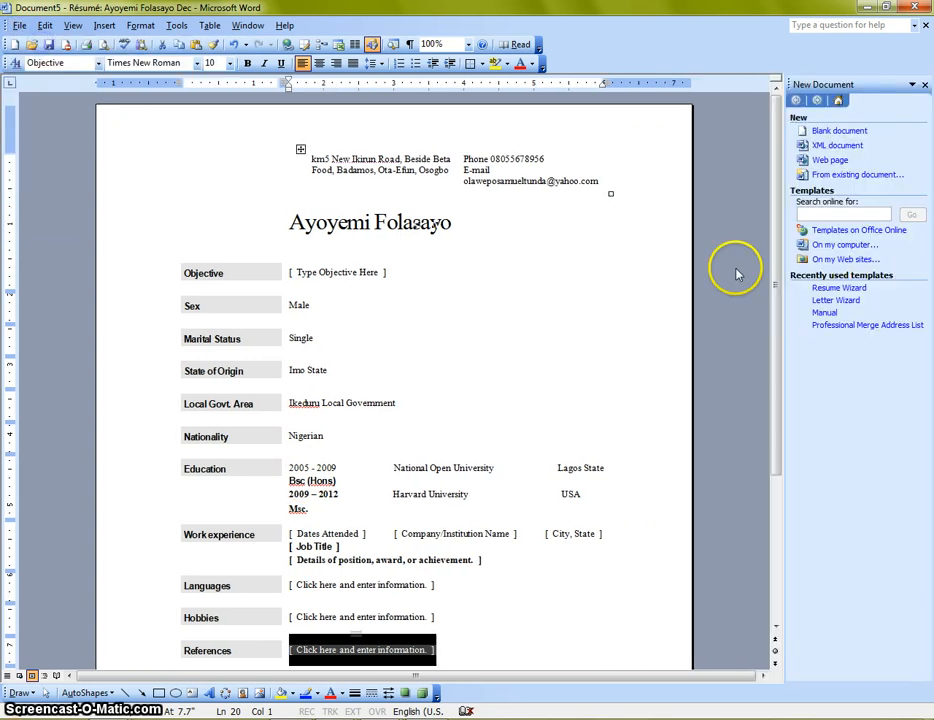
{"action": "left_click", "coordinate": [845, 245]}
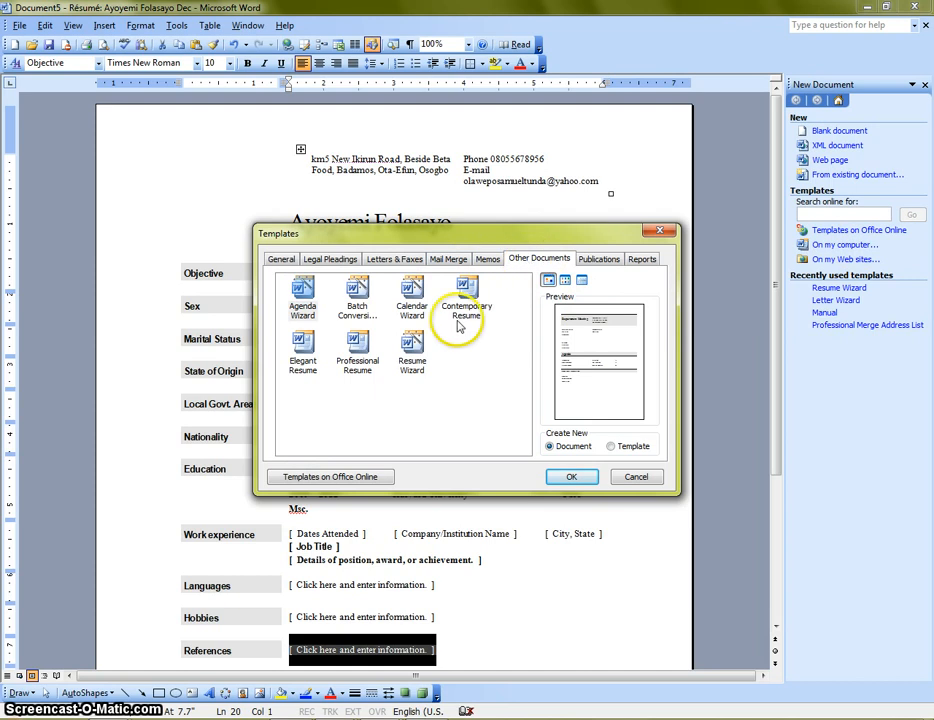
{"action": "left_click", "coordinate": [414, 350]}
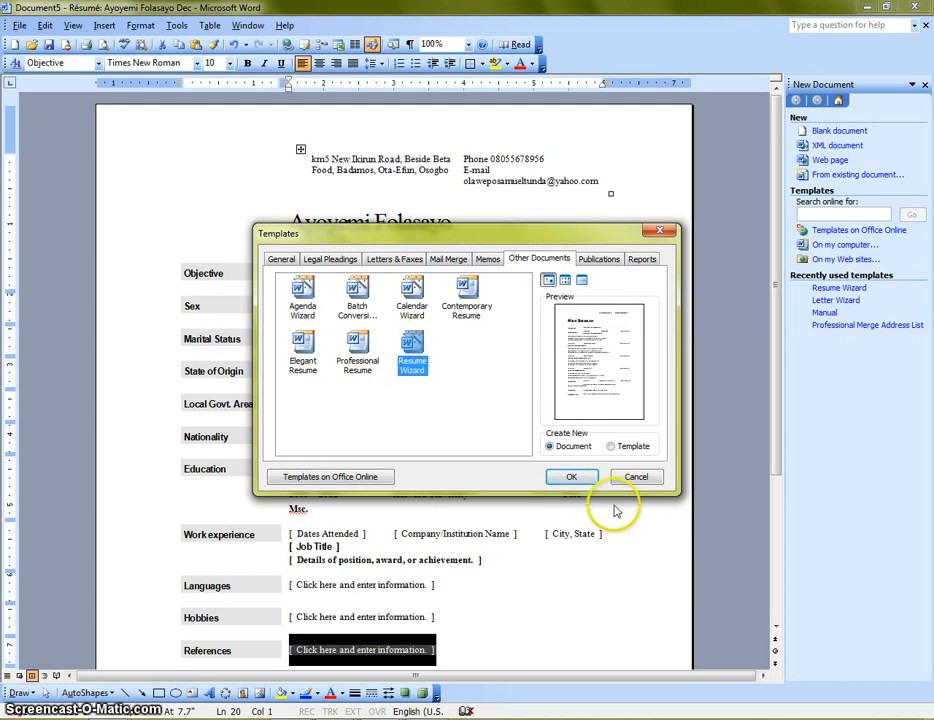
{"action": "left_click", "coordinate": [572, 477]}
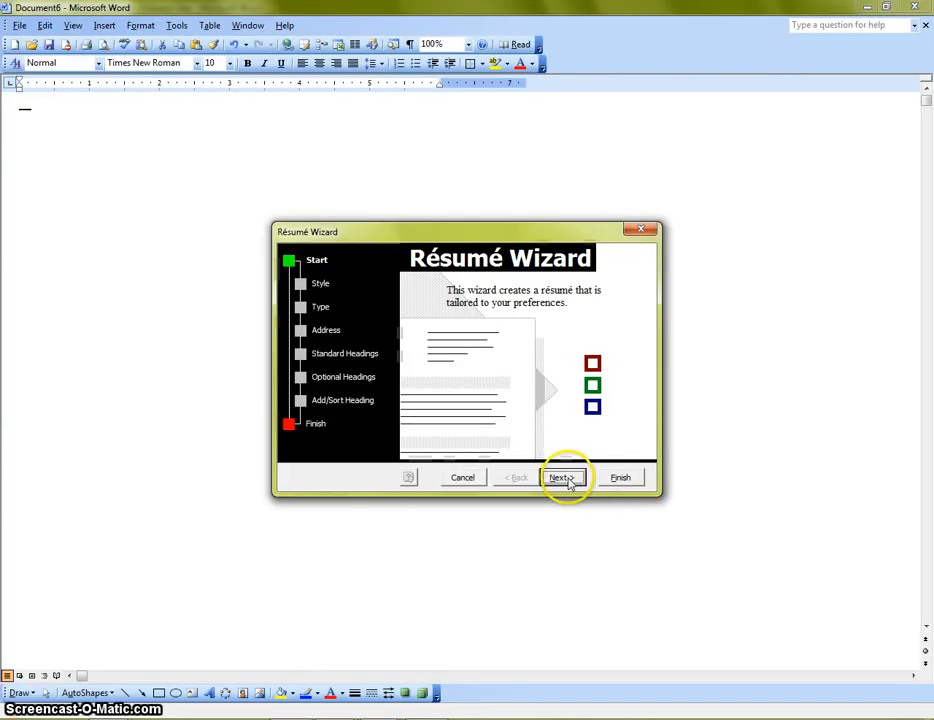
Step: Choose the Professional style and step through the wizard to Finish, producing Document6
{"action": "left_click", "coordinate": [564, 478]}
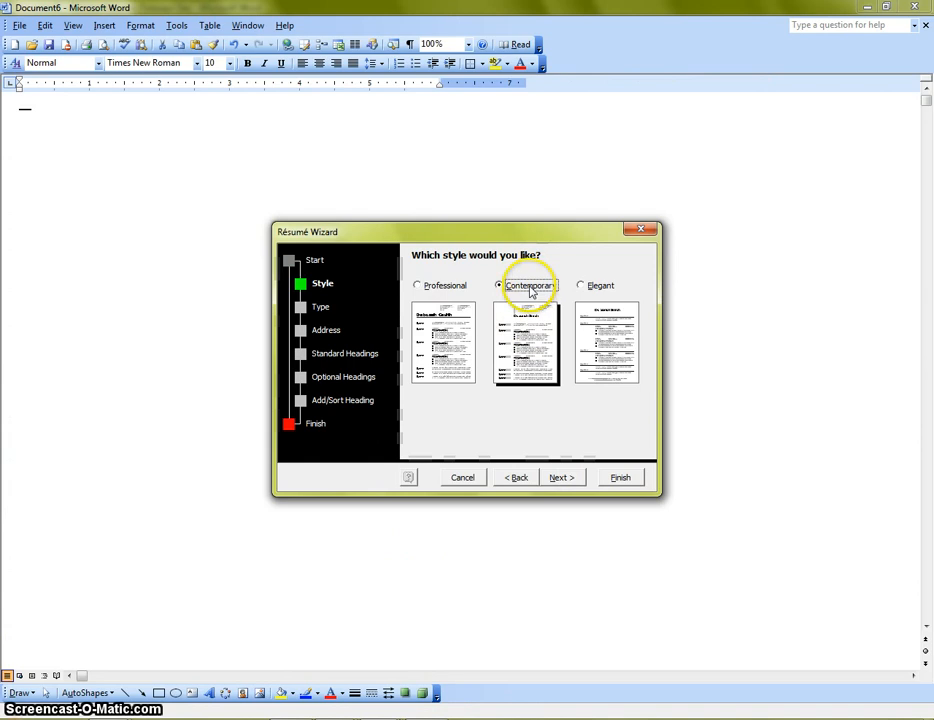
{"action": "left_click", "coordinate": [425, 286]}
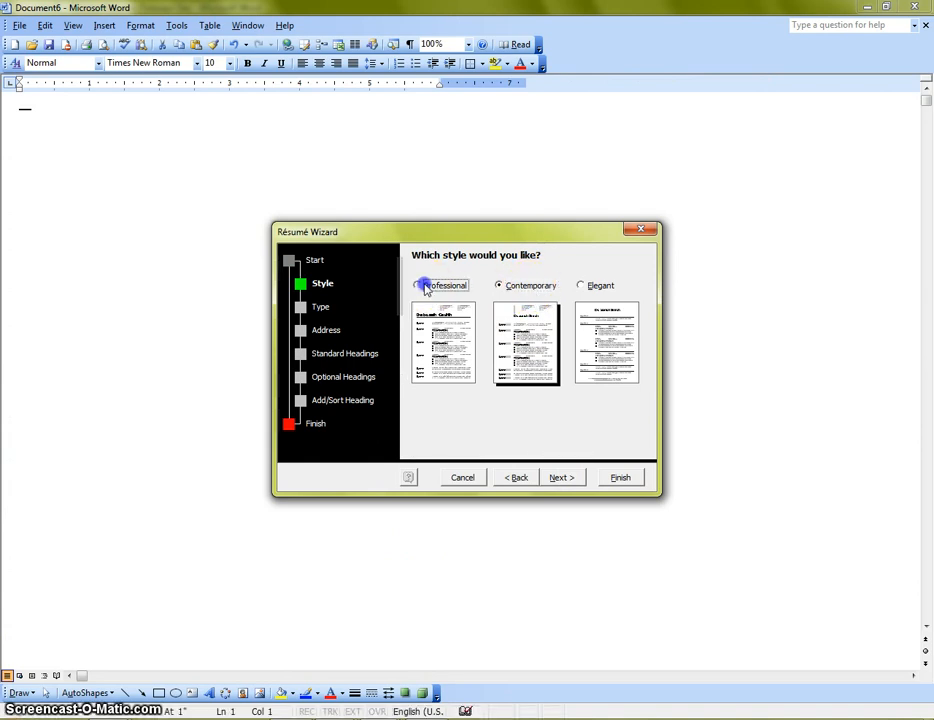
{"action": "left_click", "coordinate": [566, 480]}
{"action": "left_click", "coordinate": [562, 478]}
{"action": "left_click", "coordinate": [562, 478]}
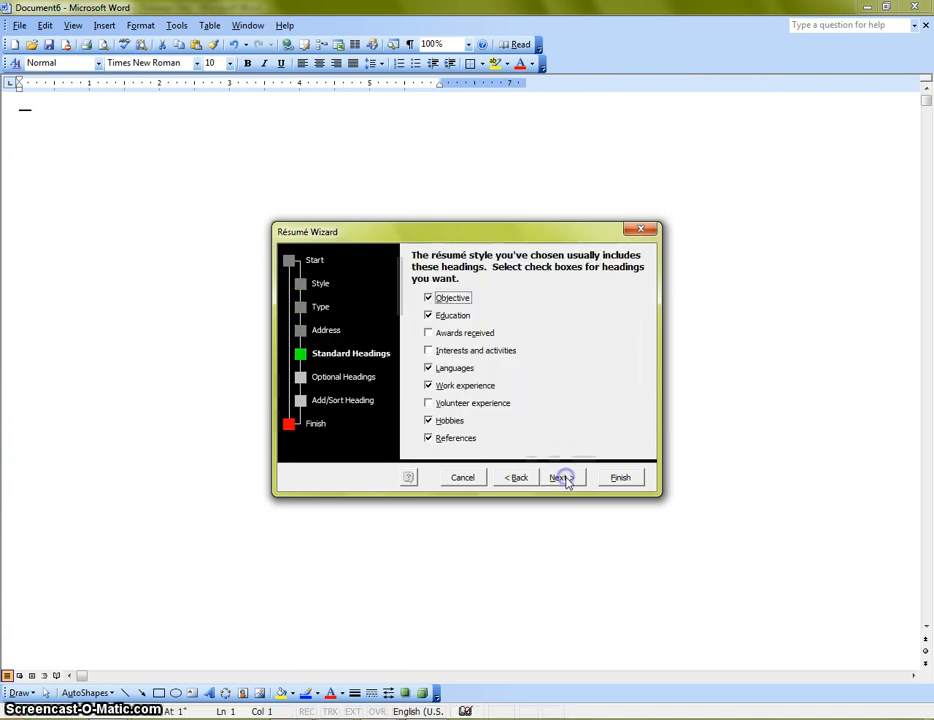
{"action": "left_click", "coordinate": [563, 478]}
{"action": "left_click", "coordinate": [565, 478]}
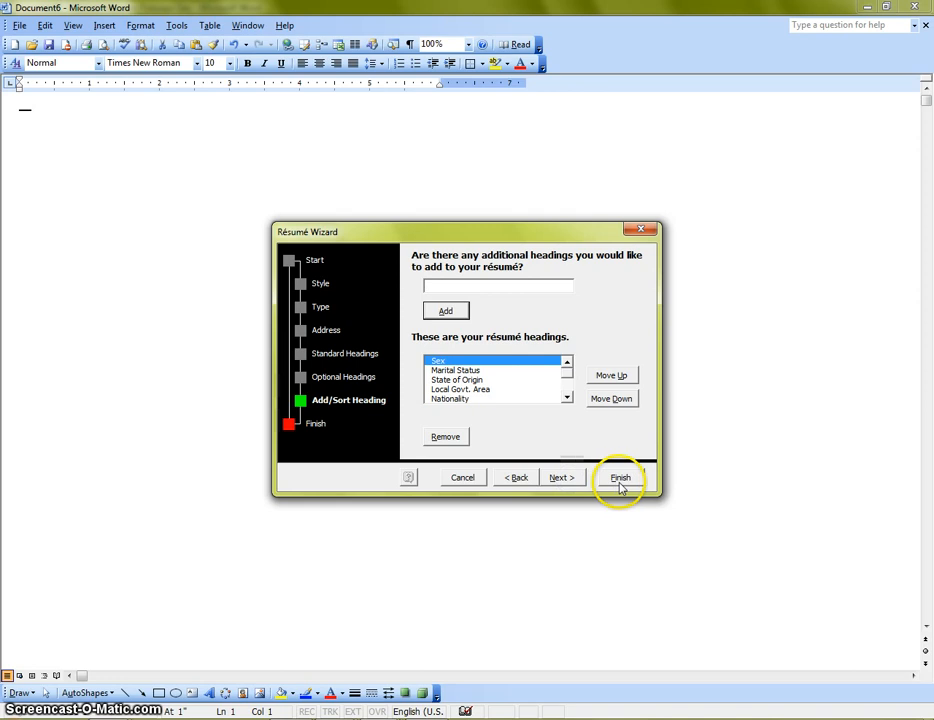
{"action": "left_click", "coordinate": [620, 478]}
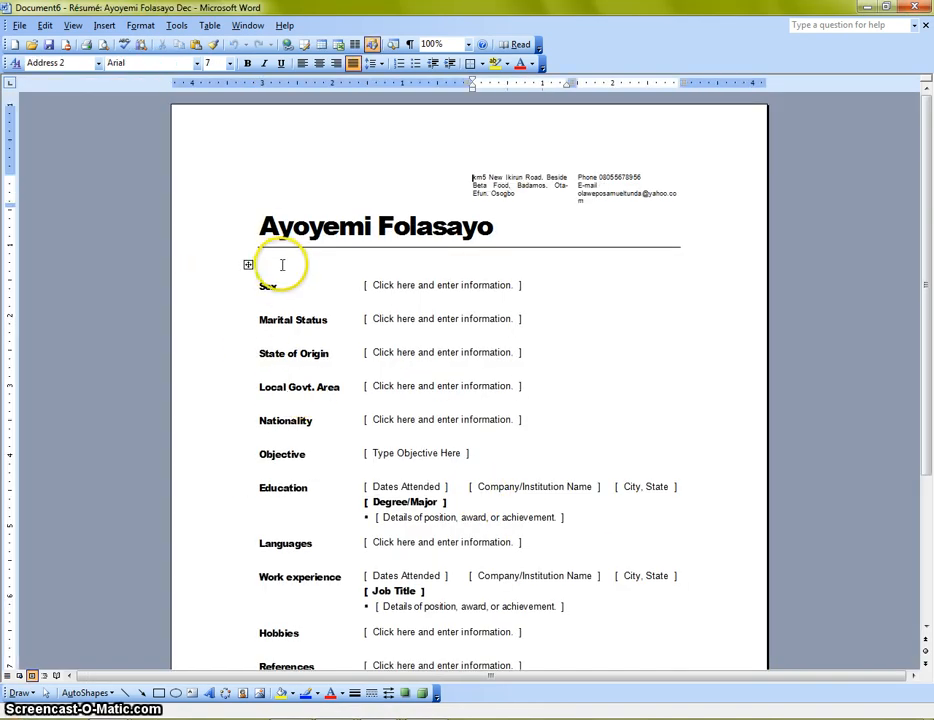
Step: Review the filled Document5 résumé, then return to the top of Document6
{"action": "scroll", "coordinate": [492, 358], "scroll_direction": "down", "scroll_amount": 6}
{"action": "scroll", "coordinate": [472, 388], "scroll_direction": "up", "scroll_amount": 2}
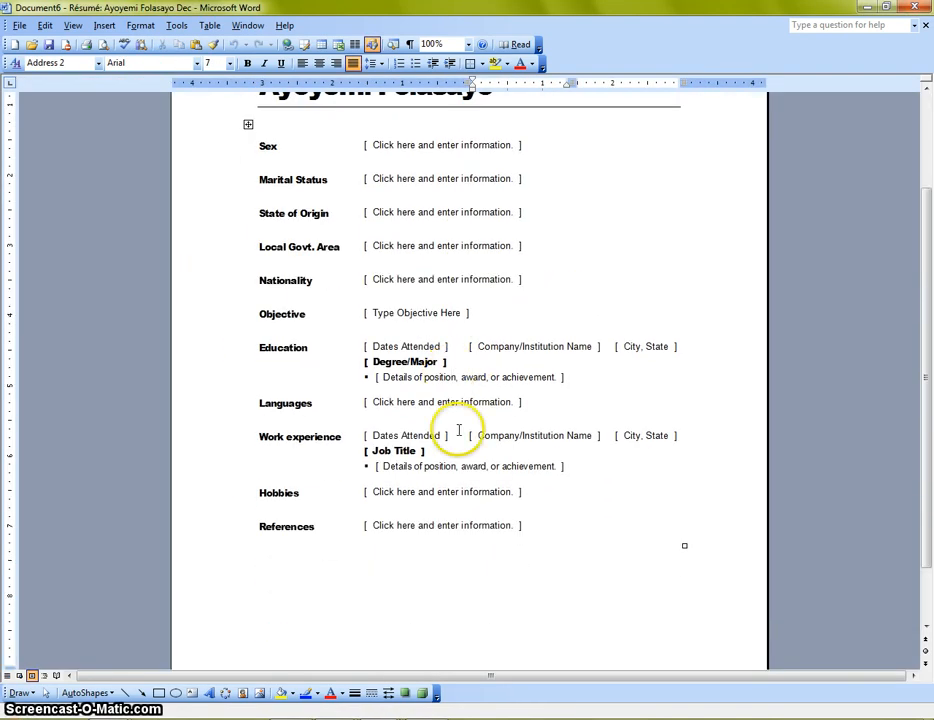
{"action": "mouse_move", "coordinate": [442, 699]}
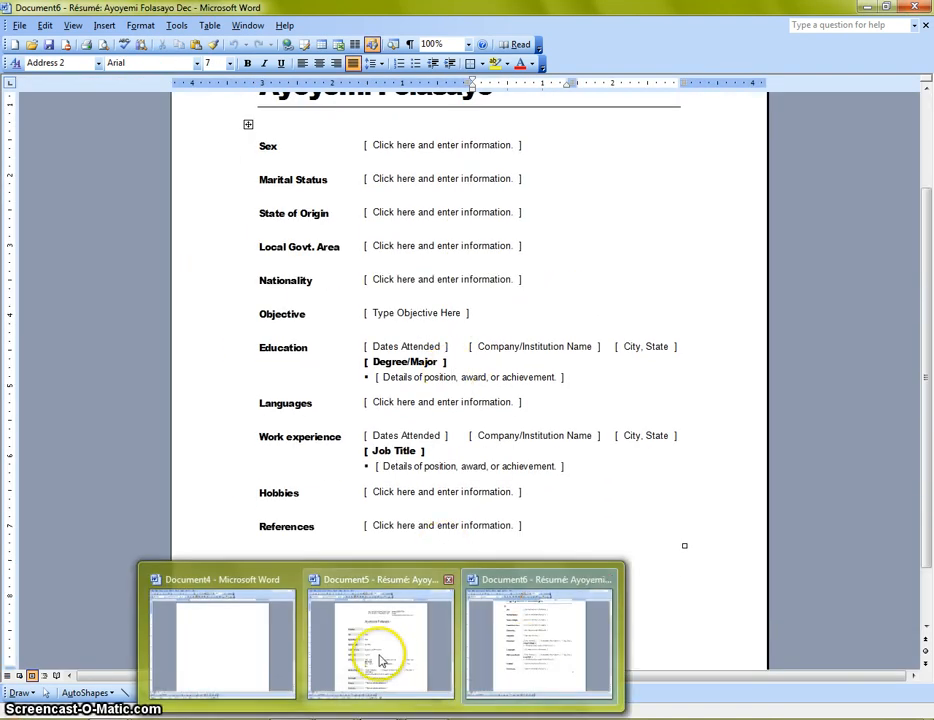
{"action": "left_click", "coordinate": [381, 605]}
{"action": "scroll", "coordinate": [402, 385], "scroll_direction": "down", "scroll_amount": 5}
{"action": "left_click", "coordinate": [646, 470]}
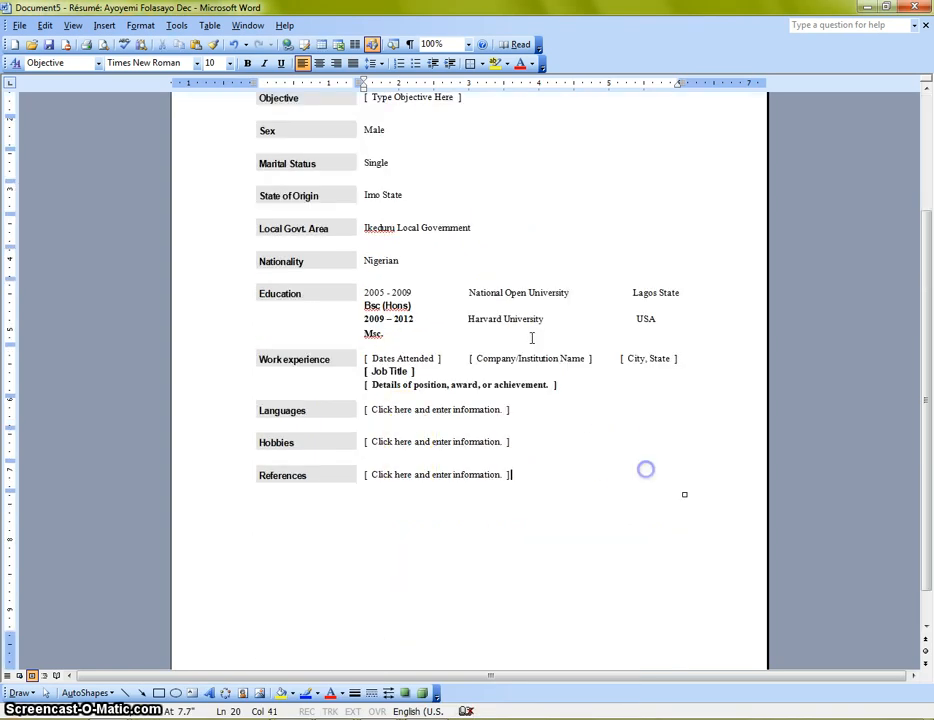
{"action": "scroll", "coordinate": [520, 340], "scroll_direction": "up", "scroll_amount": 5}
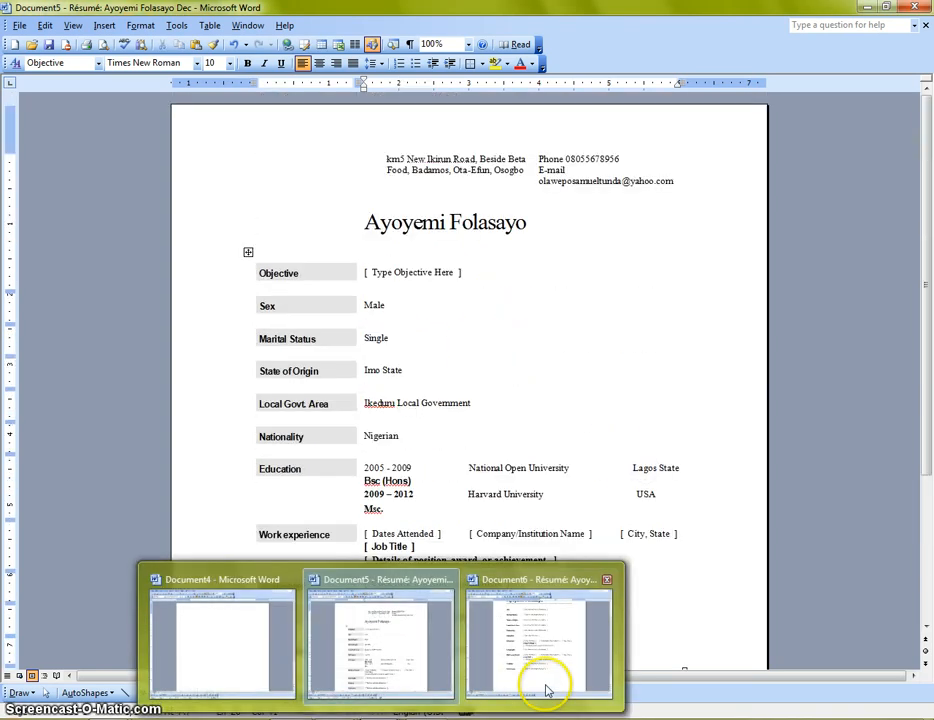
{"action": "left_click", "coordinate": [546, 688]}
{"action": "scroll", "coordinate": [396, 411], "scroll_direction": "up", "scroll_amount": 3}
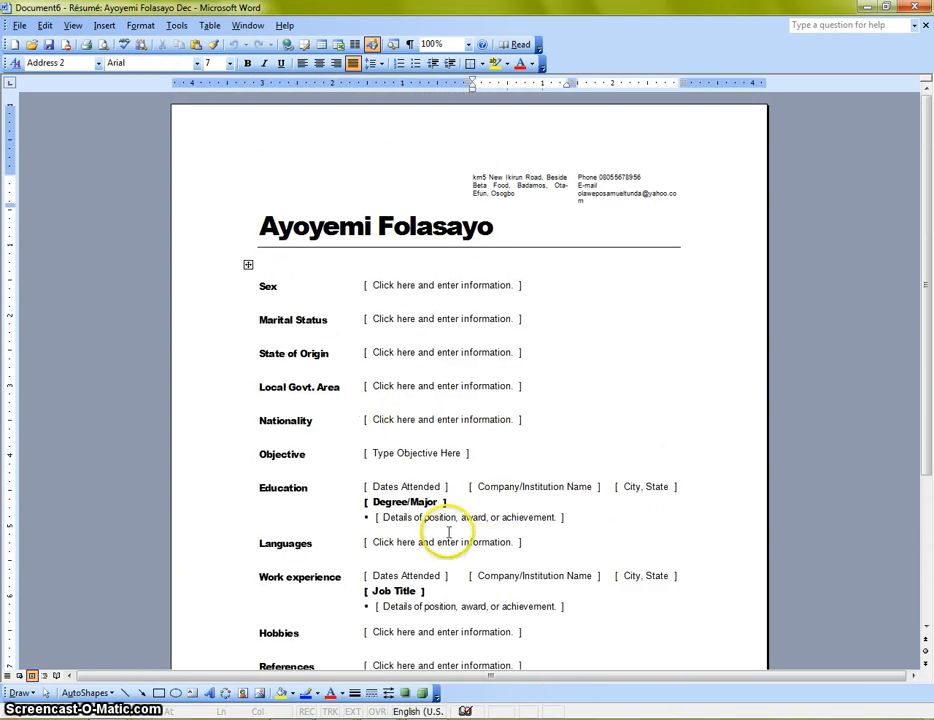
{"action": "scroll", "coordinate": [444, 530], "scroll_direction": "down", "scroll_amount": 1}
Step: Run the Resume Wizard with the Elegant style and finish it to produce Document7
{"action": "left_click", "coordinate": [15, 25]}
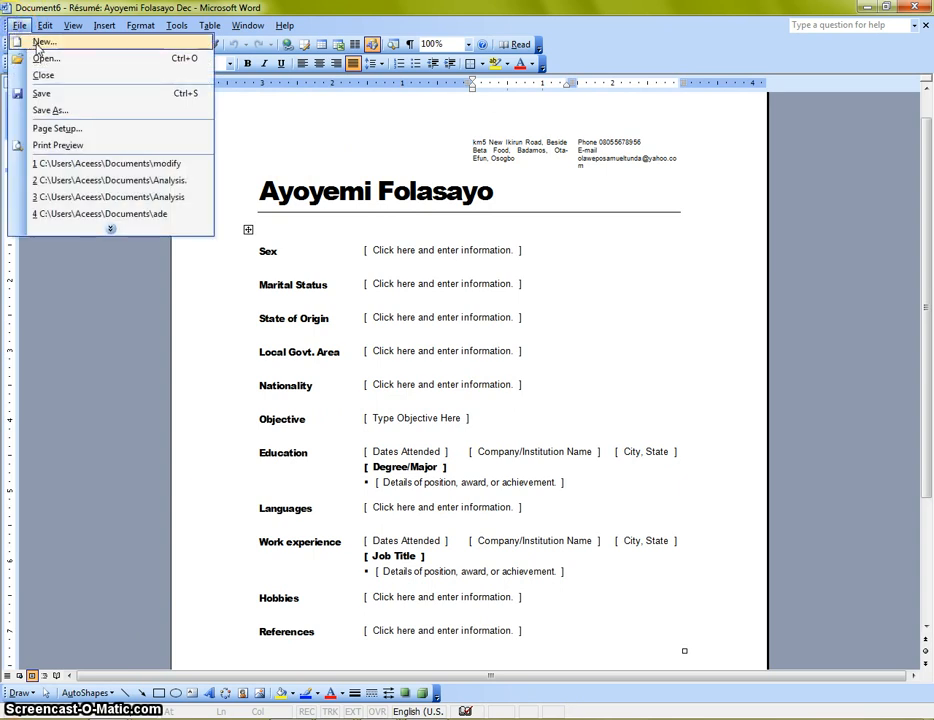
{"action": "left_click", "coordinate": [40, 42]}
{"action": "left_click", "coordinate": [845, 247]}
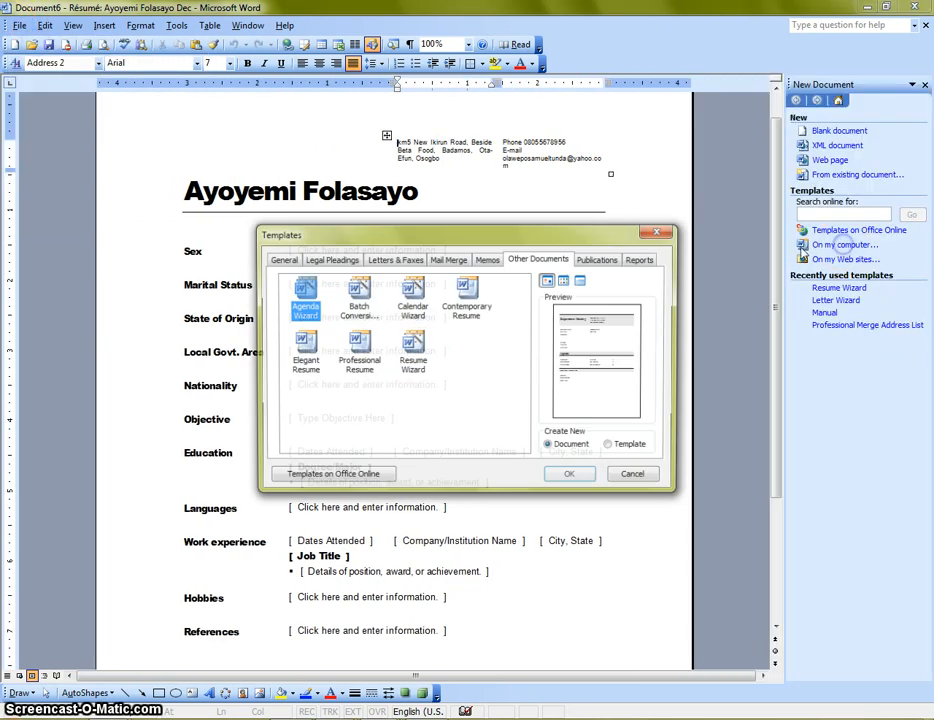
{"action": "left_click", "coordinate": [412, 350]}
{"action": "left_click", "coordinate": [569, 477]}
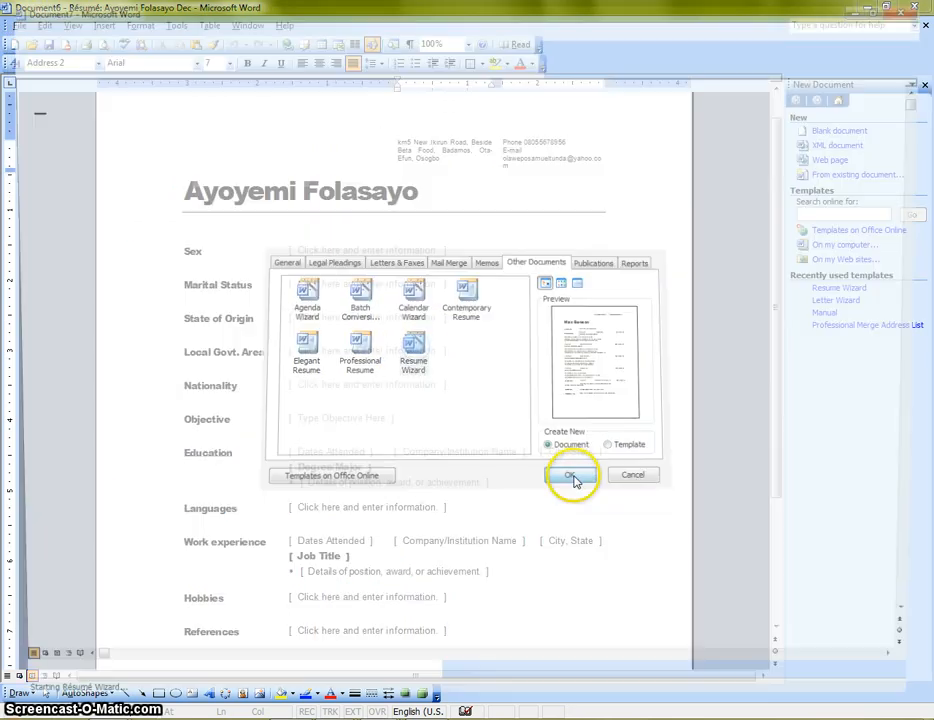
{"action": "left_click", "coordinate": [556, 477]}
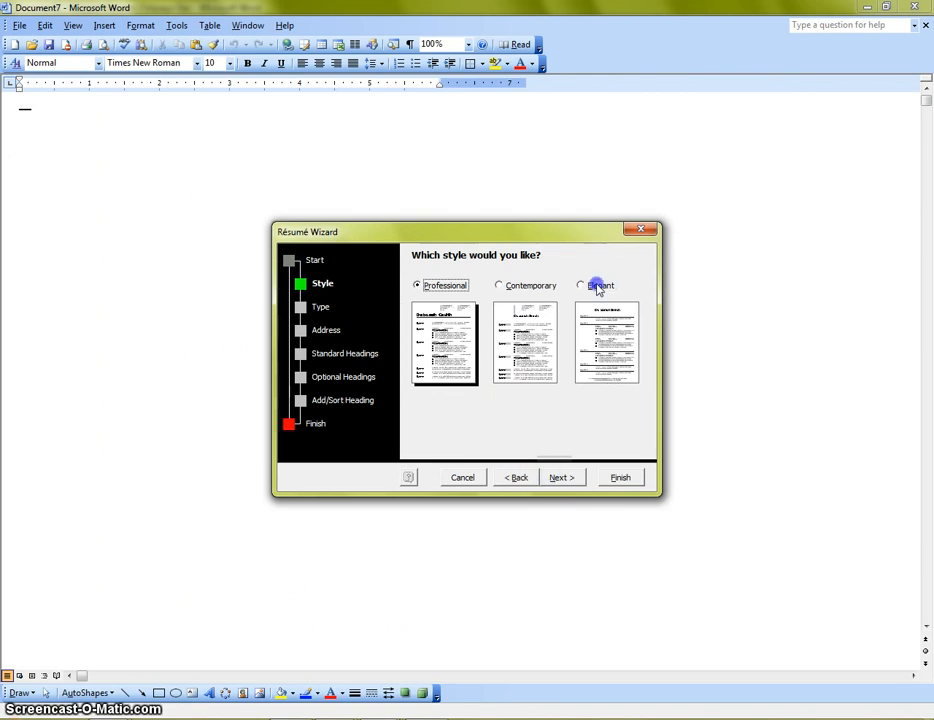
{"action": "left_click", "coordinate": [598, 286]}
{"action": "left_click", "coordinate": [563, 477]}
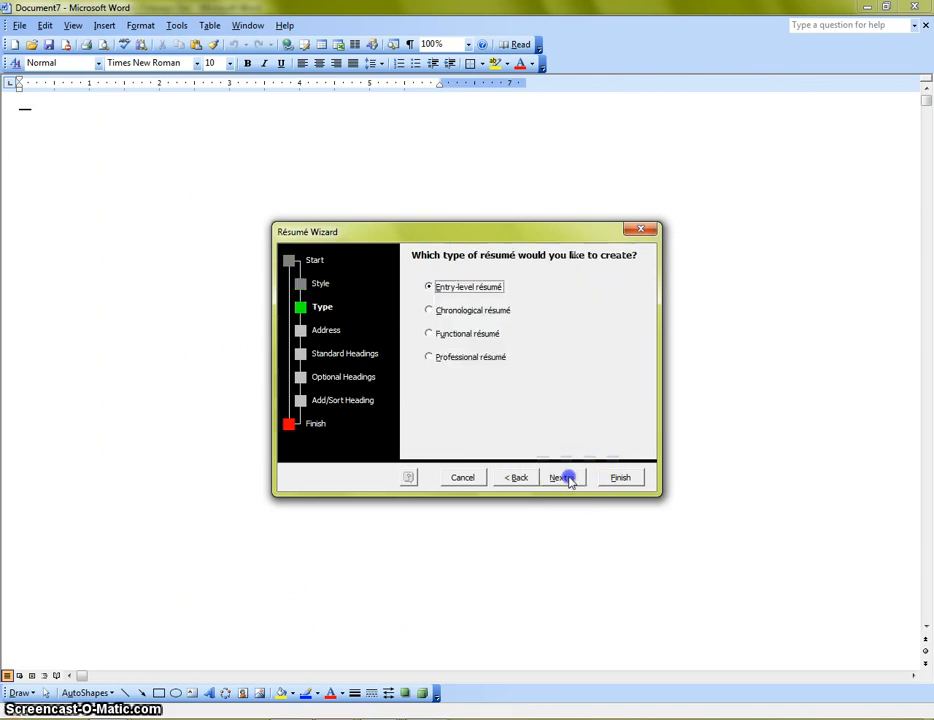
{"action": "left_click", "coordinate": [618, 478]}
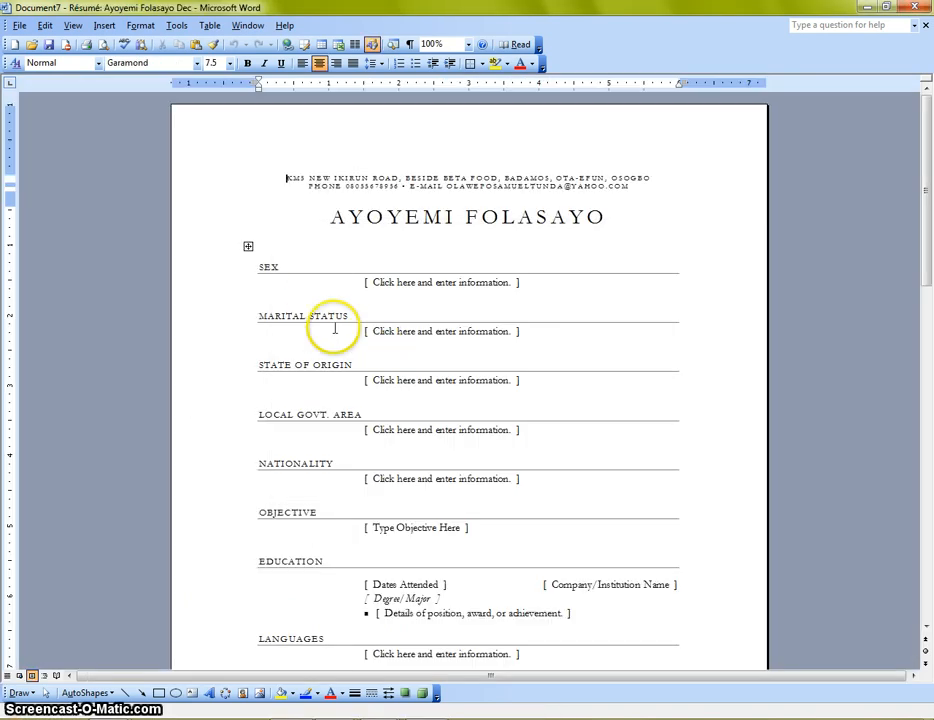
Step: Scroll through the Elegant résumé in Document7, placing the cursor in the address header and Local Govt. Area row
{"action": "scroll", "coordinate": [340, 320], "scroll_direction": "down", "scroll_amount": 5}
{"action": "scroll", "coordinate": [375, 320], "scroll_direction": "up", "scroll_amount": 2}
{"action": "scroll", "coordinate": [380, 338], "scroll_direction": "down", "scroll_amount": 3}
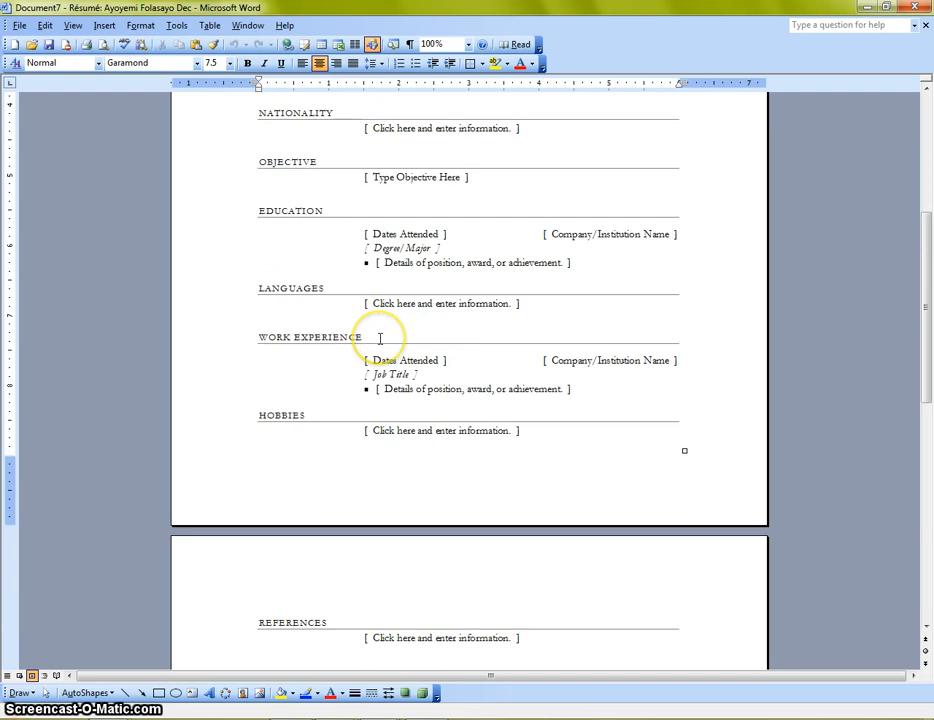
{"action": "scroll", "coordinate": [377, 336], "scroll_direction": "down", "scroll_amount": 1}
{"action": "scroll", "coordinate": [379, 334], "scroll_direction": "up", "scroll_amount": 6}
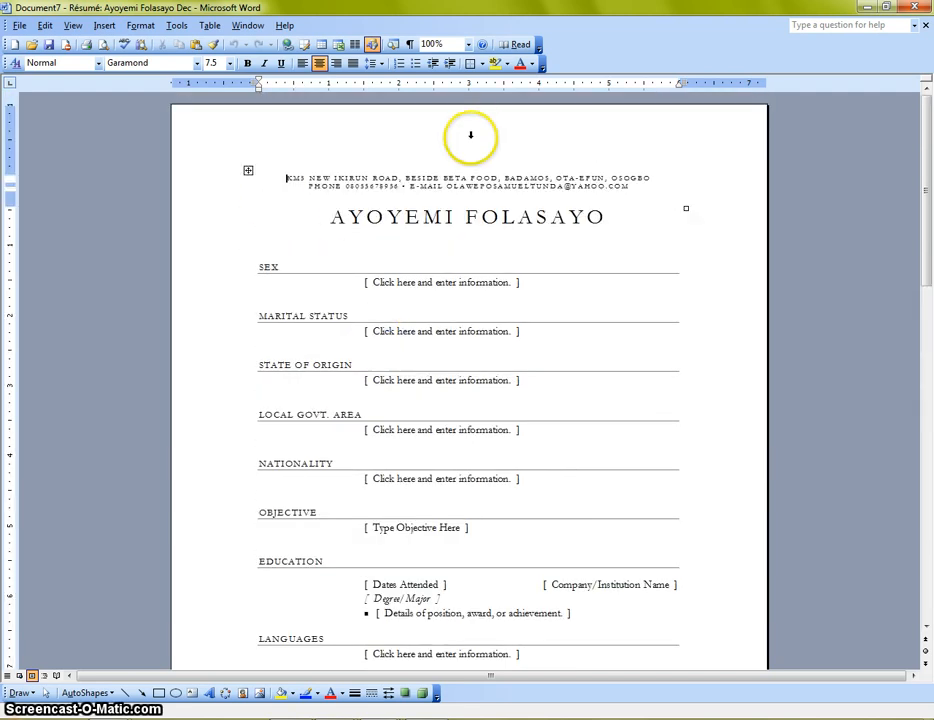
{"action": "scroll", "coordinate": [445, 348], "scroll_direction": "down", "scroll_amount": 1}
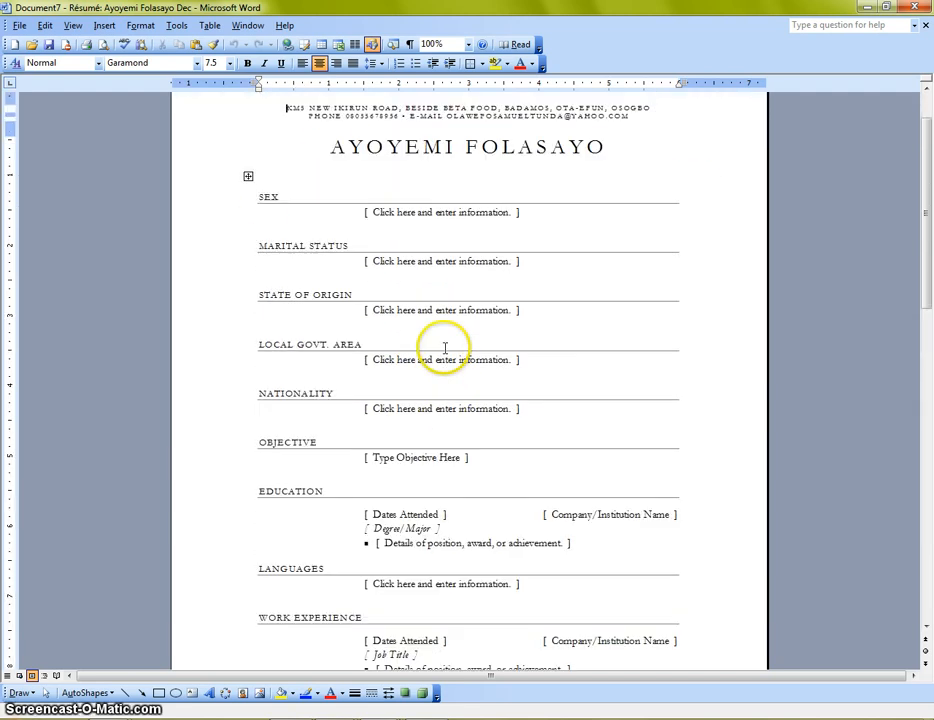
{"action": "scroll", "coordinate": [445, 350], "scroll_direction": "down", "scroll_amount": 1}
{"action": "scroll", "coordinate": [445, 352], "scroll_direction": "up", "scroll_amount": 1}
{"action": "scroll", "coordinate": [445, 355], "scroll_direction": "down", "scroll_amount": 4}
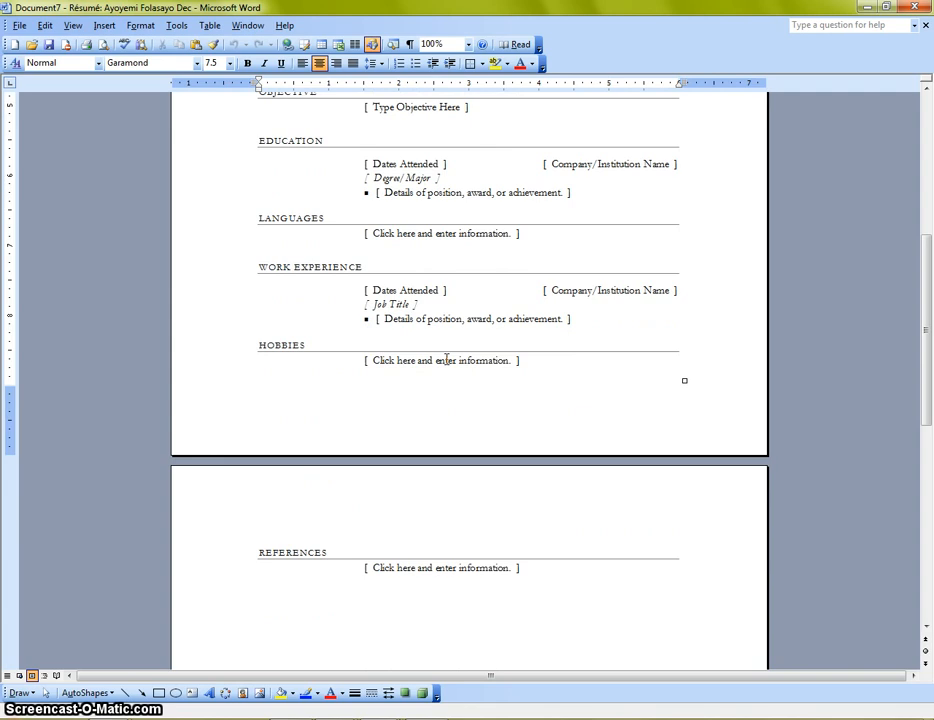
{"action": "scroll", "coordinate": [445, 358], "scroll_direction": "up", "scroll_amount": 6}
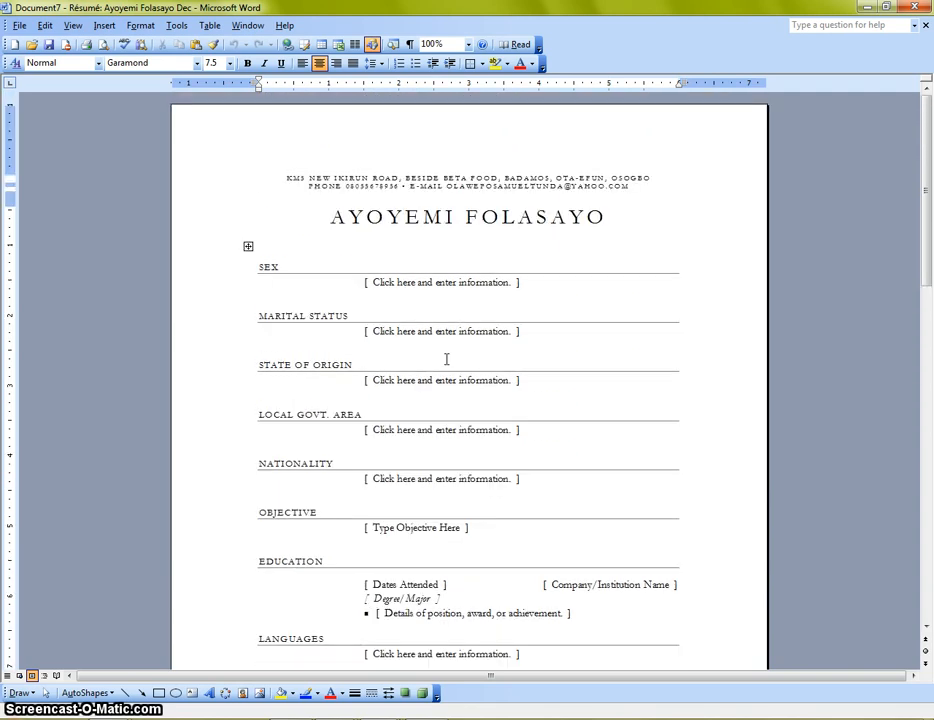
{"action": "left_click", "coordinate": [407, 308]}
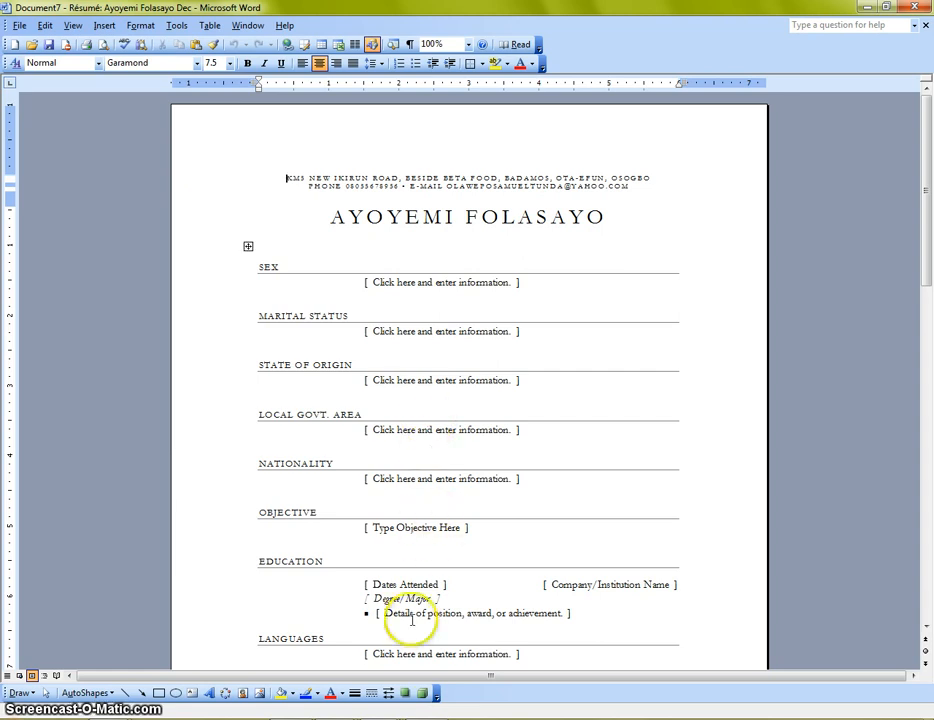
{"action": "left_click", "coordinate": [375, 373]}
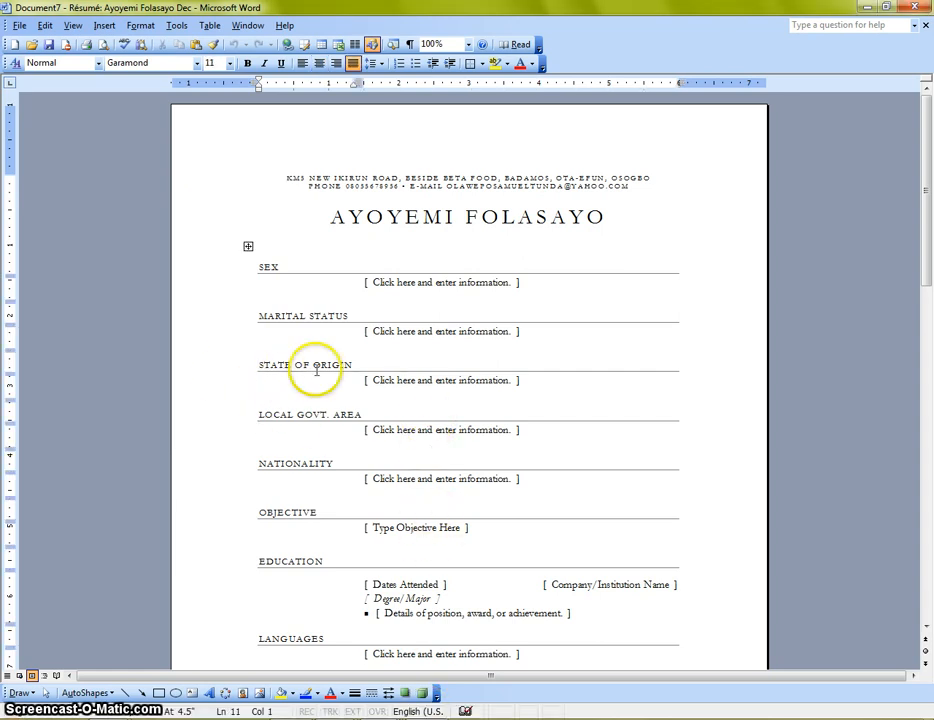
Step: Scroll further through the Elegant résumé in Document7 to review its remaining sections
{"action": "scroll", "coordinate": [281, 313], "scroll_direction": "down", "scroll_amount": 4}
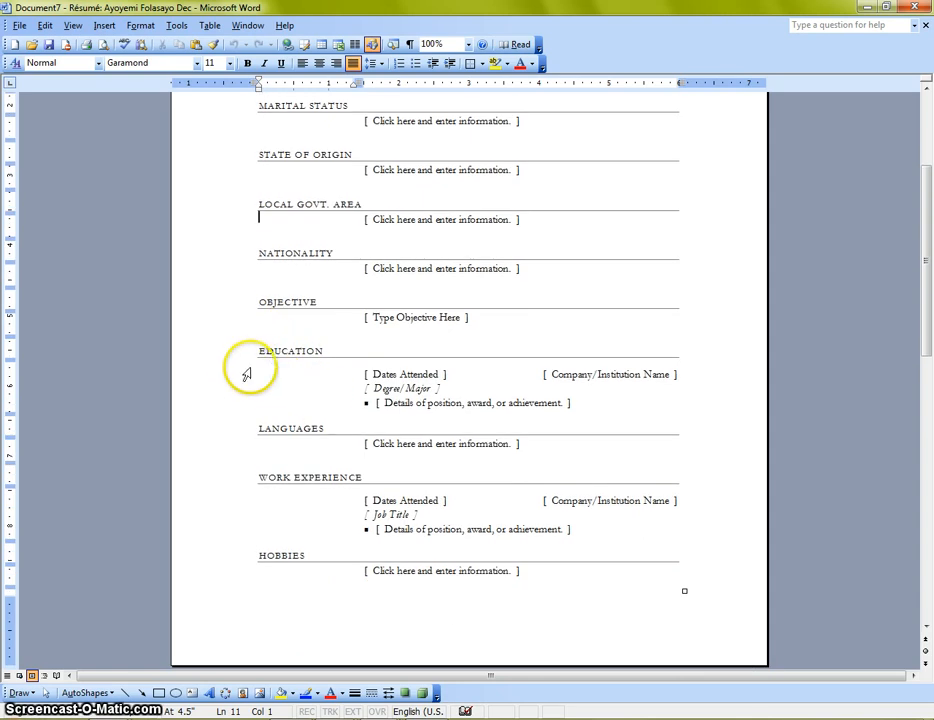
{"action": "scroll", "coordinate": [285, 372], "scroll_direction": "down", "scroll_amount": 1}
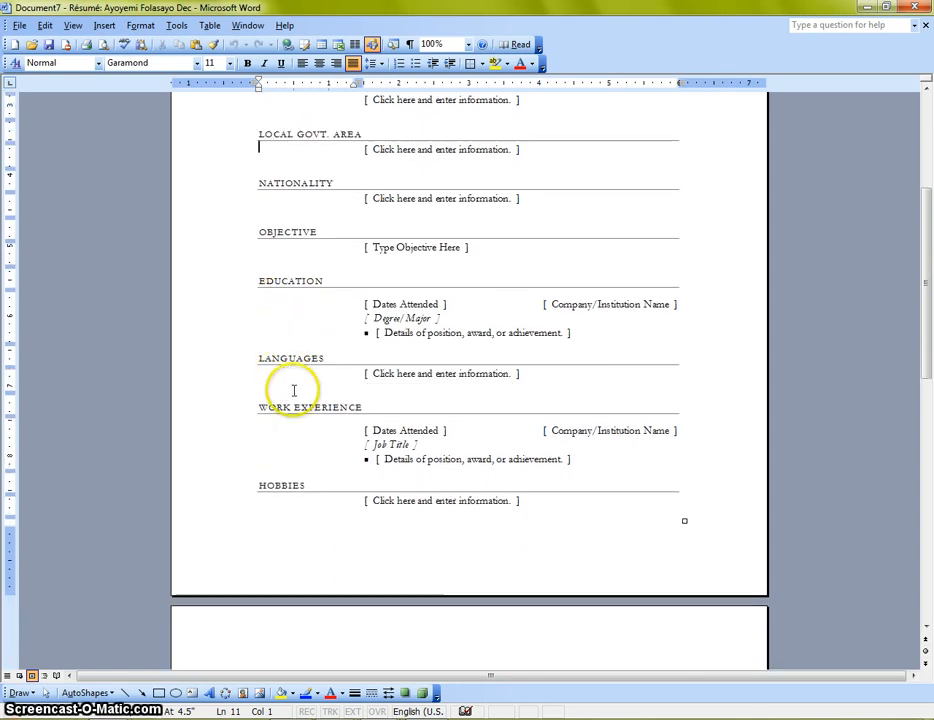
{"action": "scroll", "coordinate": [295, 385], "scroll_direction": "up", "scroll_amount": 4}
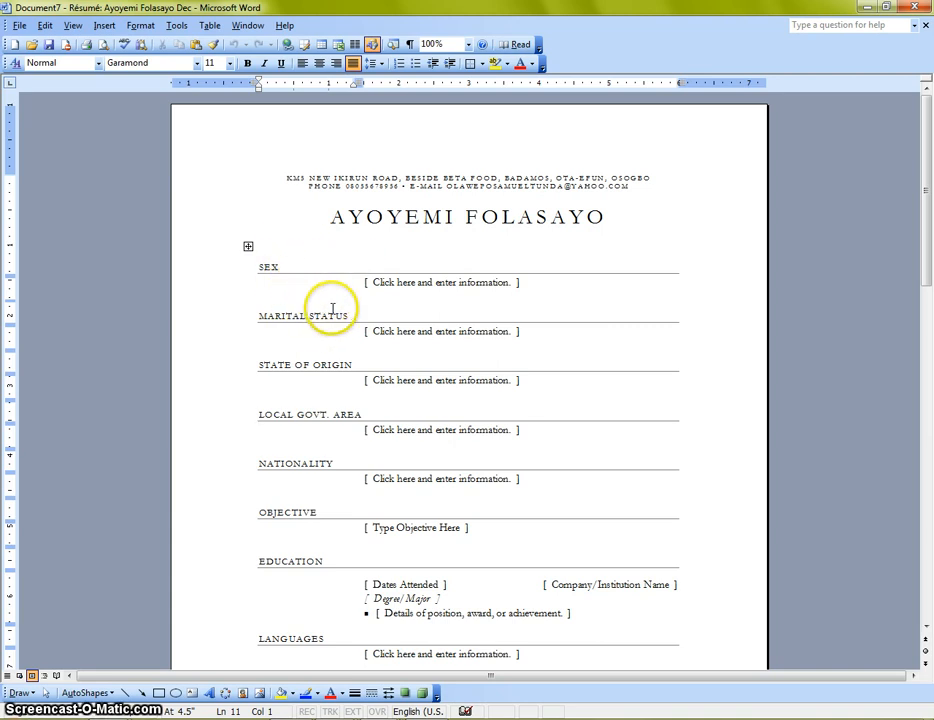
{"action": "scroll", "coordinate": [333, 309], "scroll_direction": "down", "scroll_amount": 2}
{"action": "scroll", "coordinate": [320, 290], "scroll_direction": "up", "scroll_amount": 1}
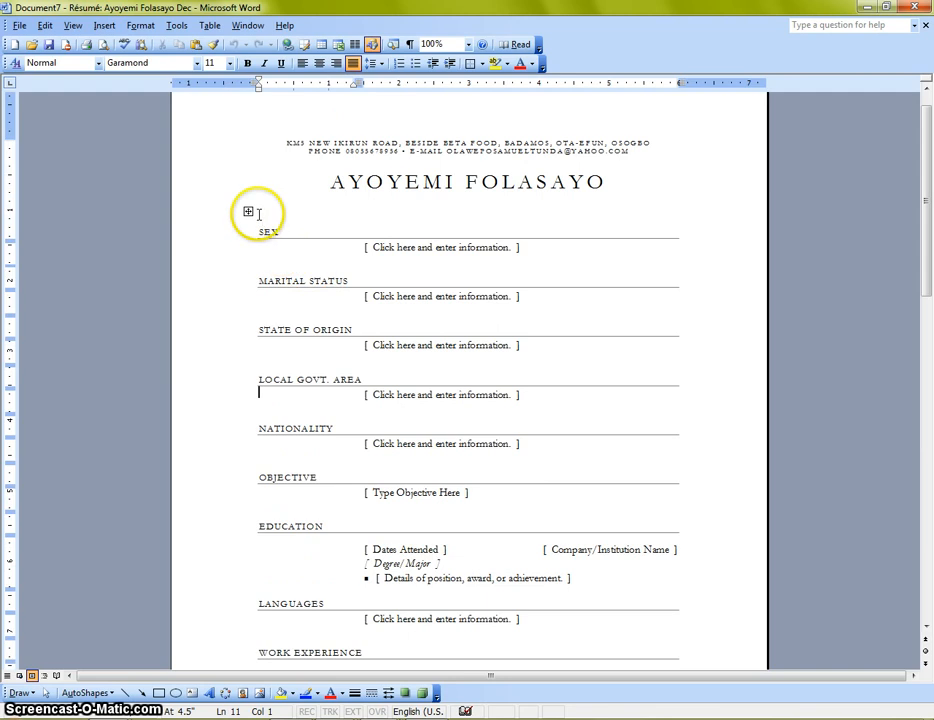
{"action": "scroll", "coordinate": [305, 300], "scroll_direction": "down", "scroll_amount": 2}
{"action": "scroll", "coordinate": [340, 355], "scroll_direction": "down", "scroll_amount": 3}
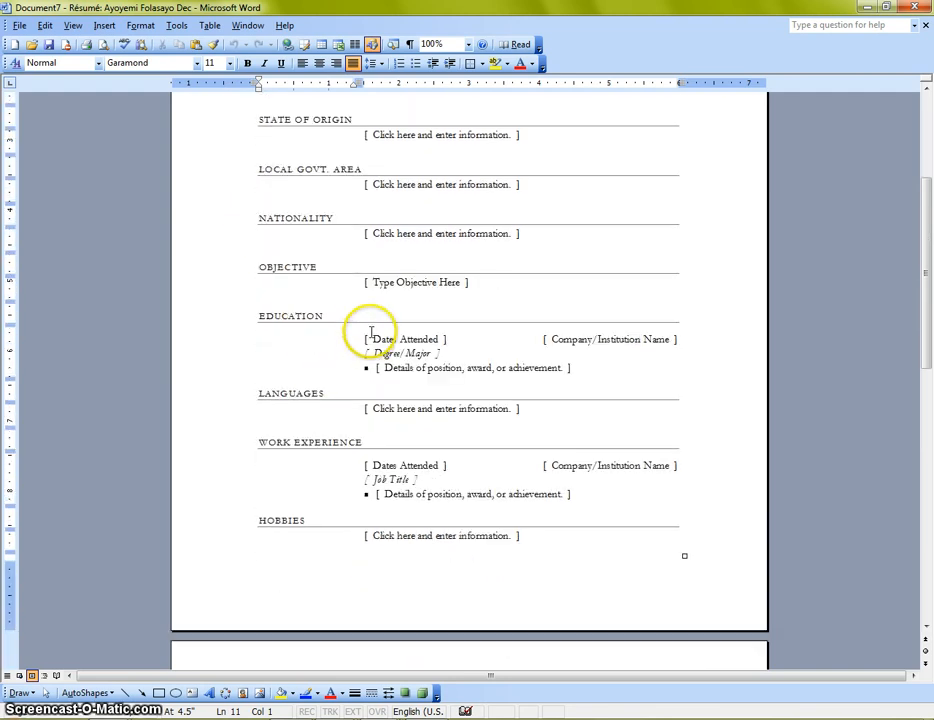
{"action": "scroll", "coordinate": [365, 345], "scroll_direction": "up", "scroll_amount": 2}
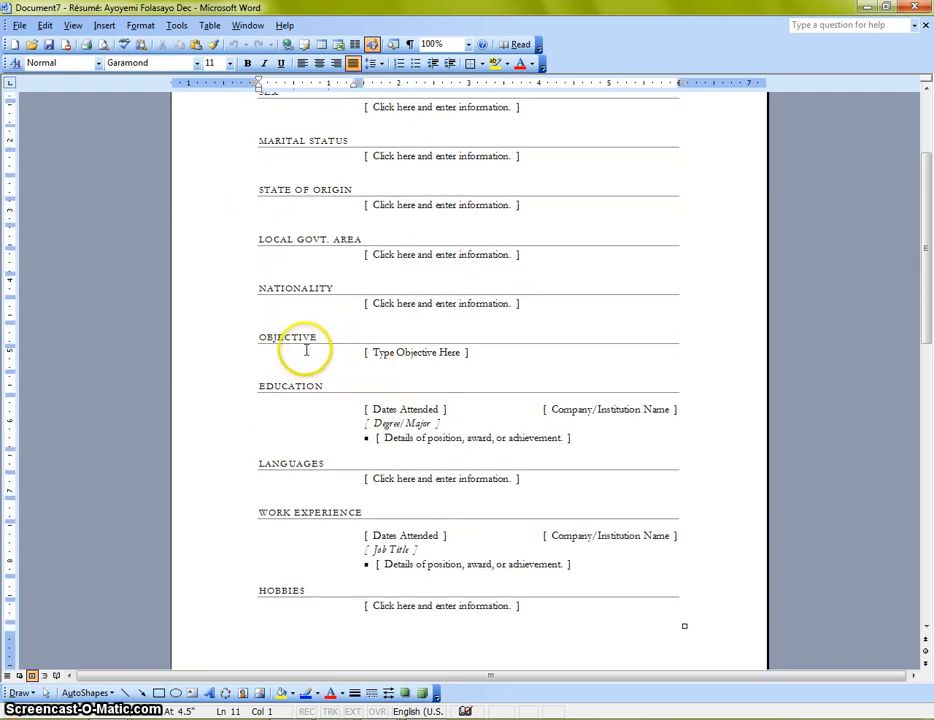
Step: Switch from Document7 to the Document6 résumé, then back to the filled Document5 résumé
{"action": "scroll", "coordinate": [310, 336], "scroll_direction": "up", "scroll_amount": 3}
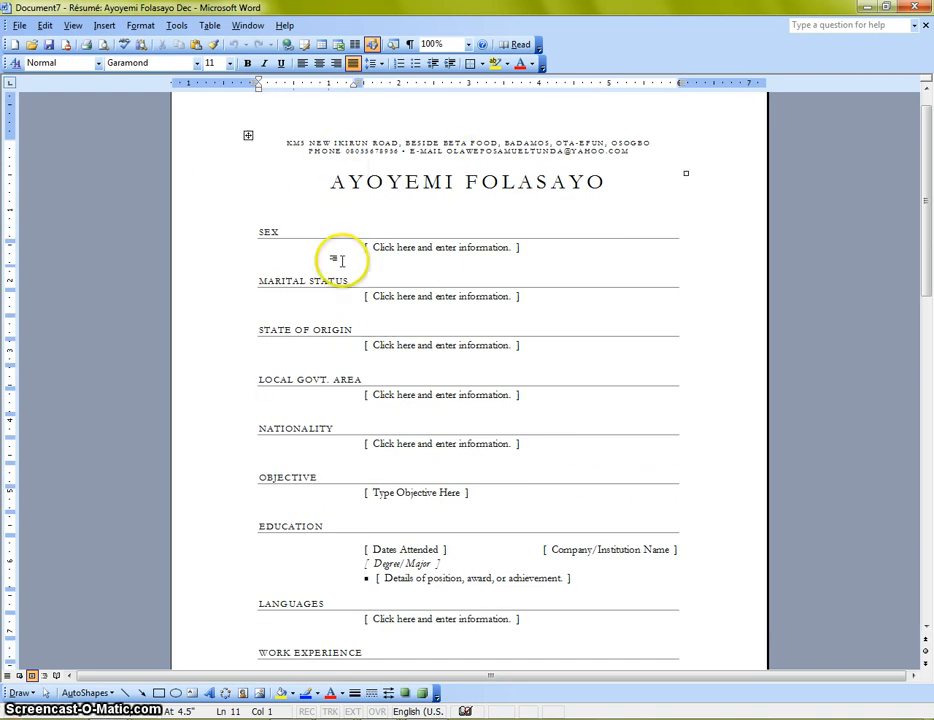
{"action": "scroll", "coordinate": [433, 333], "scroll_direction": "down", "scroll_amount": 6}
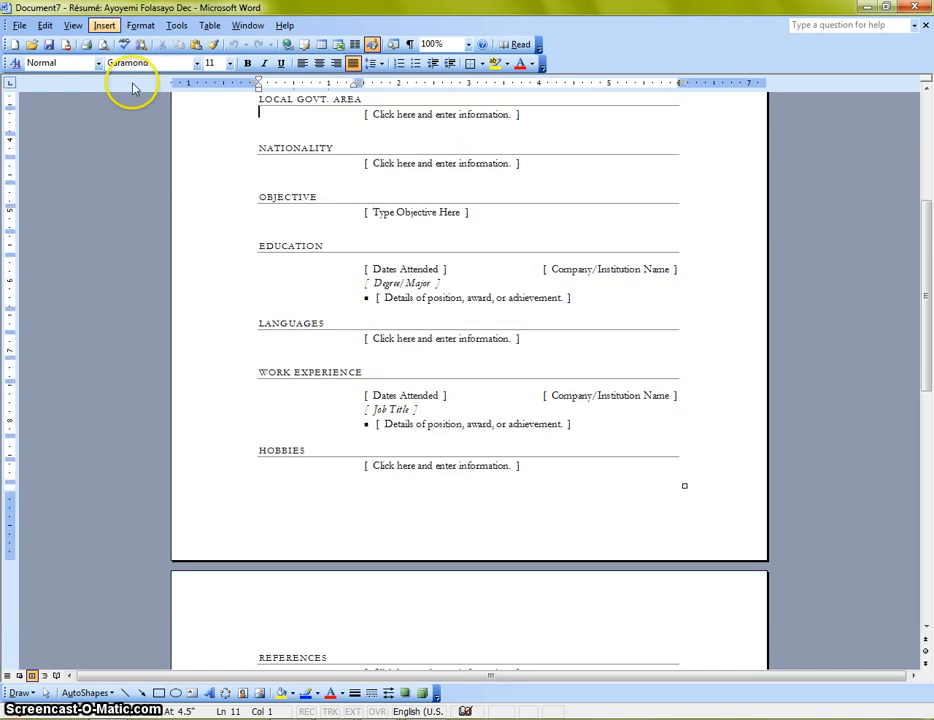
{"action": "scroll", "coordinate": [412, 318], "scroll_direction": "down", "scroll_amount": 2}
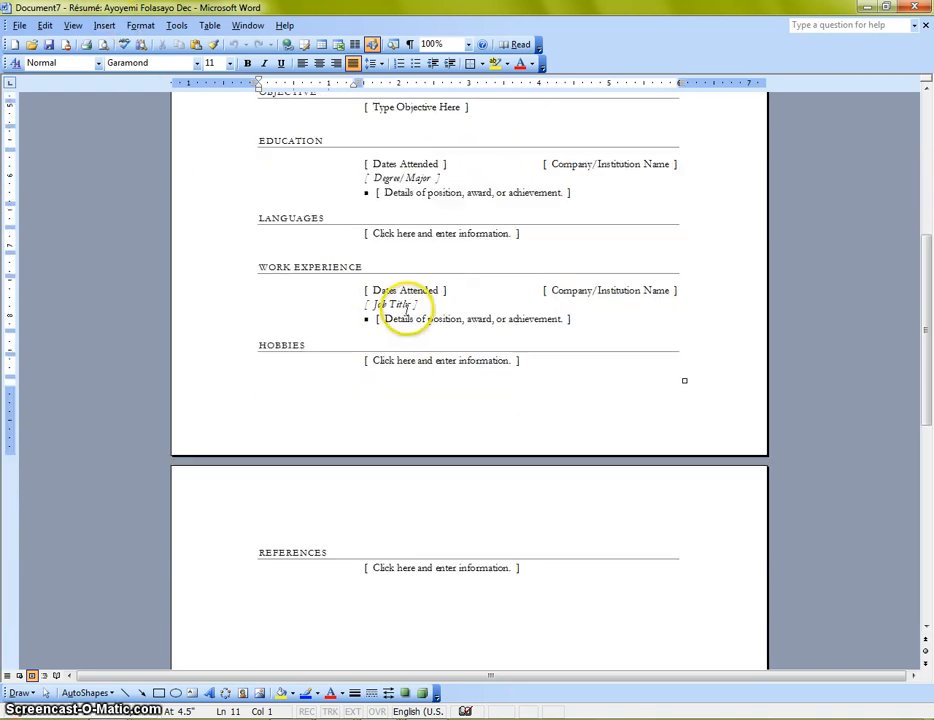
{"action": "scroll", "coordinate": [406, 308], "scroll_direction": "up", "scroll_amount": 3}
{"action": "scroll", "coordinate": [408, 312], "scroll_direction": "up", "scroll_amount": 6}
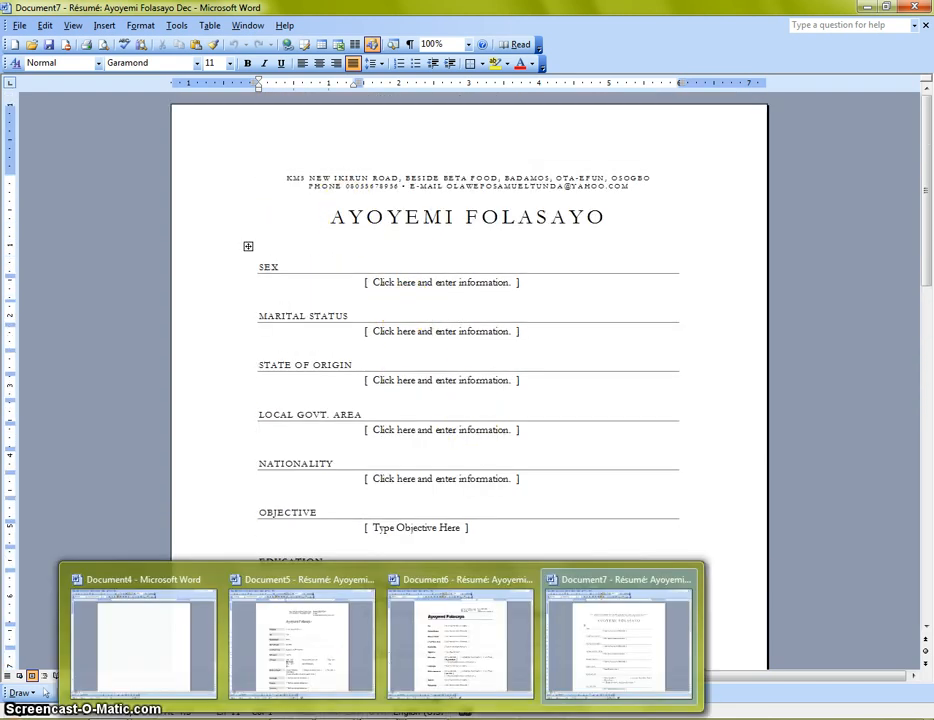
{"action": "left_click", "coordinate": [450, 632]}
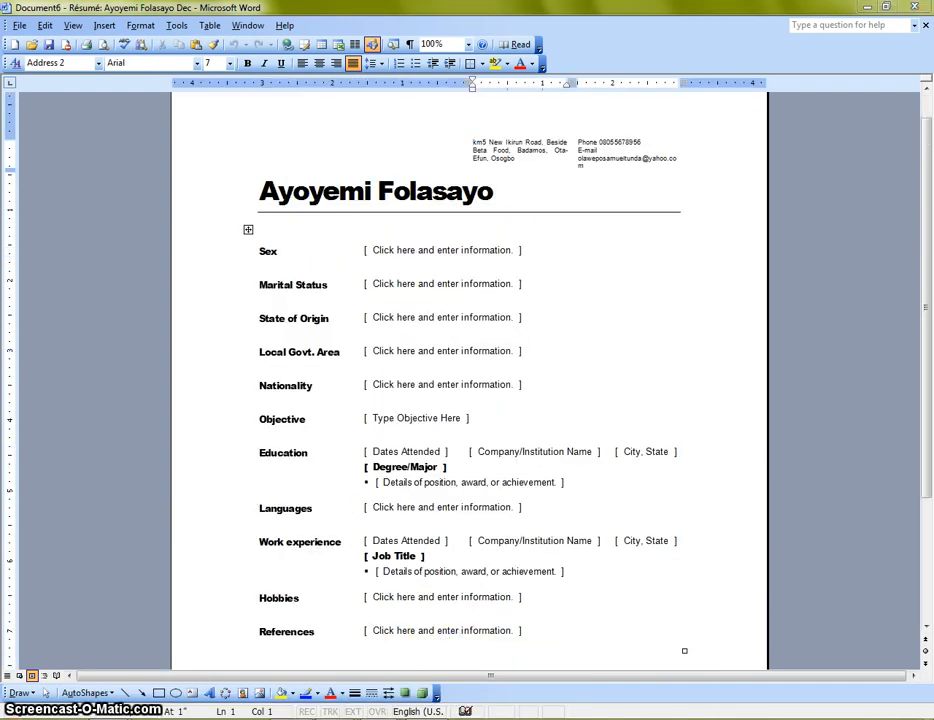
{"action": "left_click", "coordinate": [302, 611]}
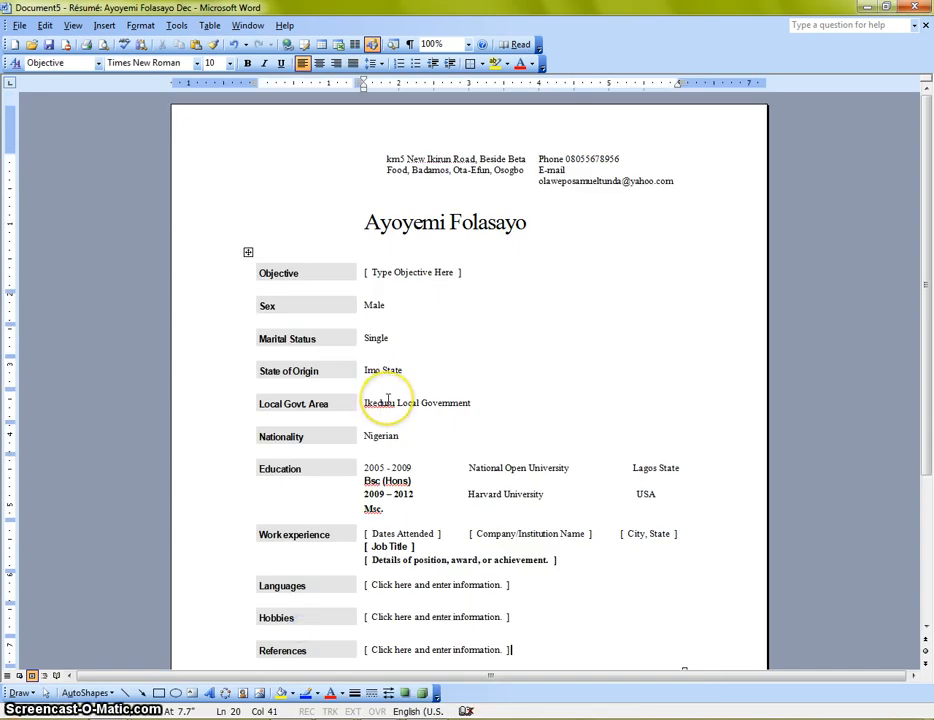